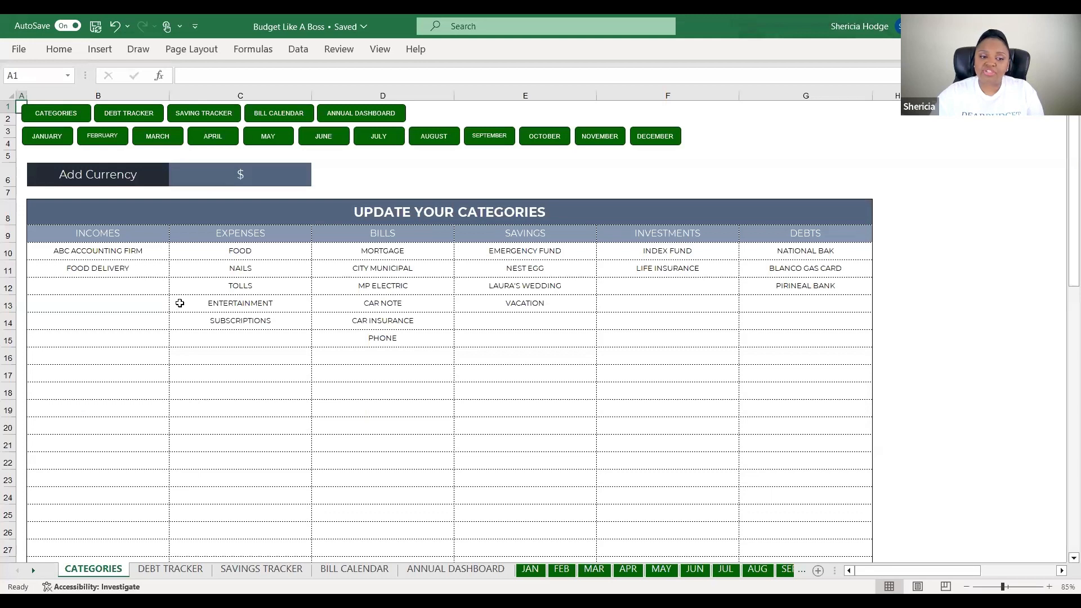
Try £ as the currency in C6, then undo it to keep $
left_click(221, 182)
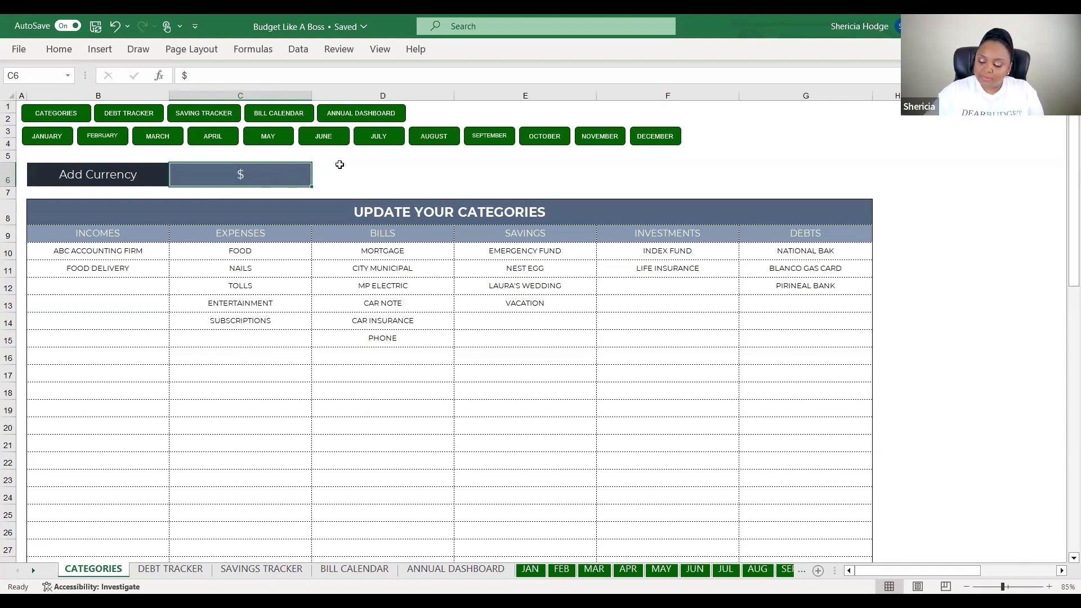
type("£")
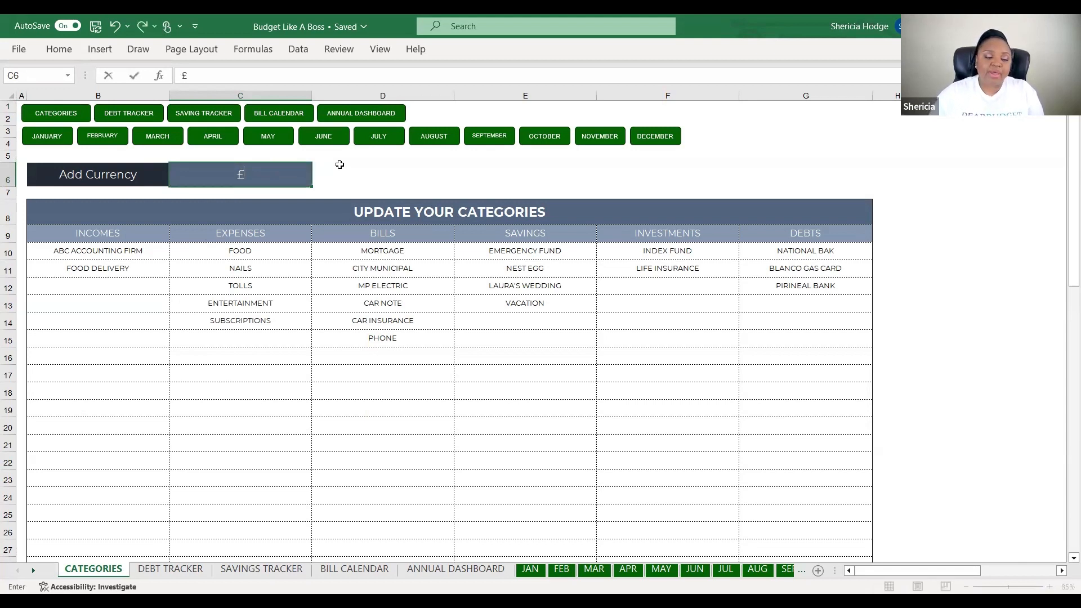
key("ctrl+z")
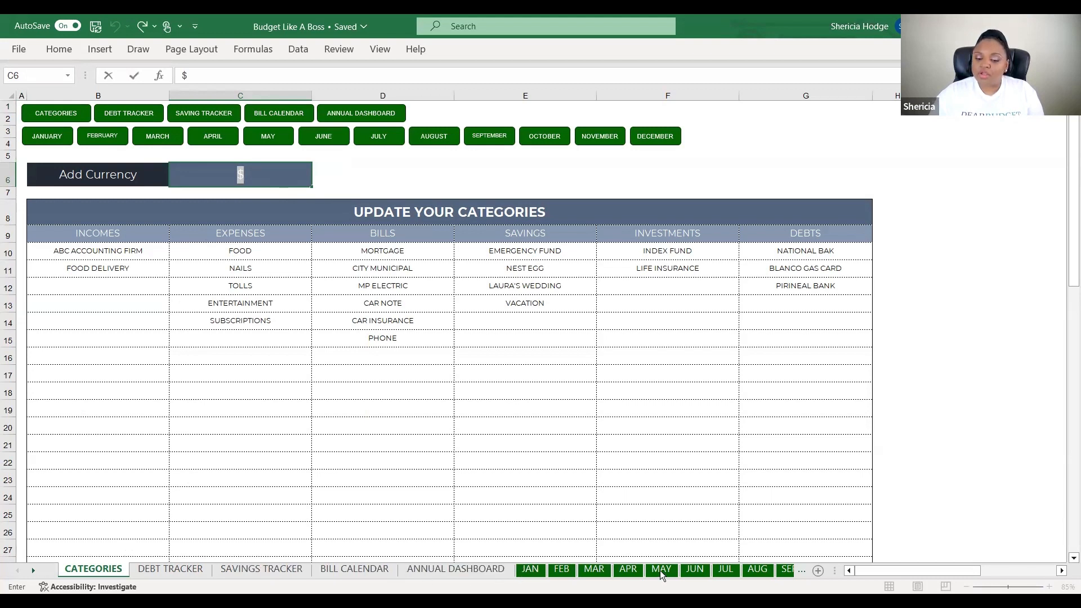
left_click(299, 304)
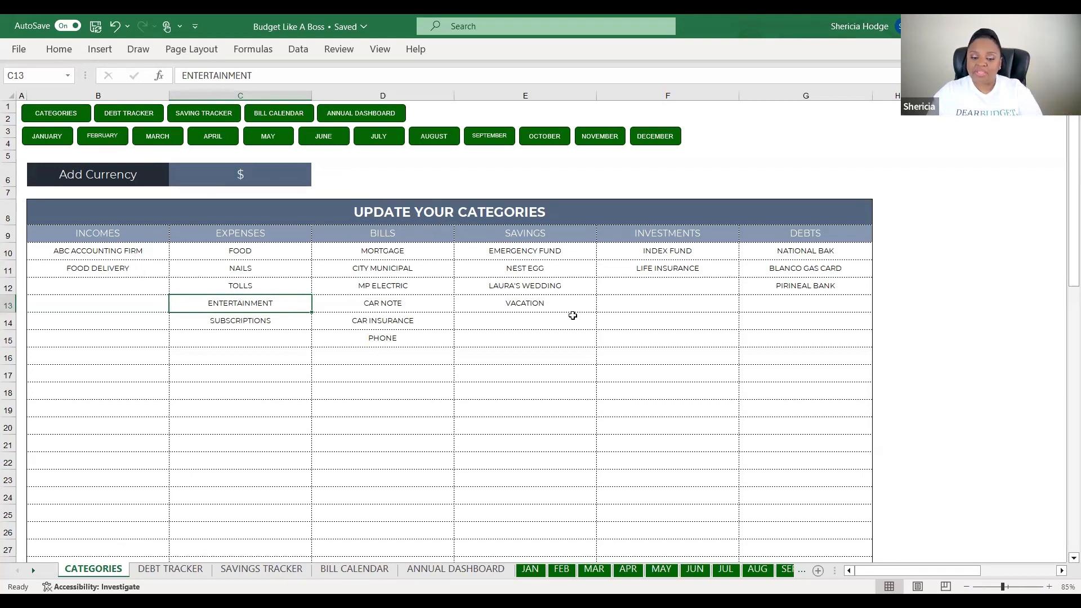
Glance at the JAN sheet, return to CATEGORIES, then open the DEBT TRACKER sheet
left_click(530, 569)
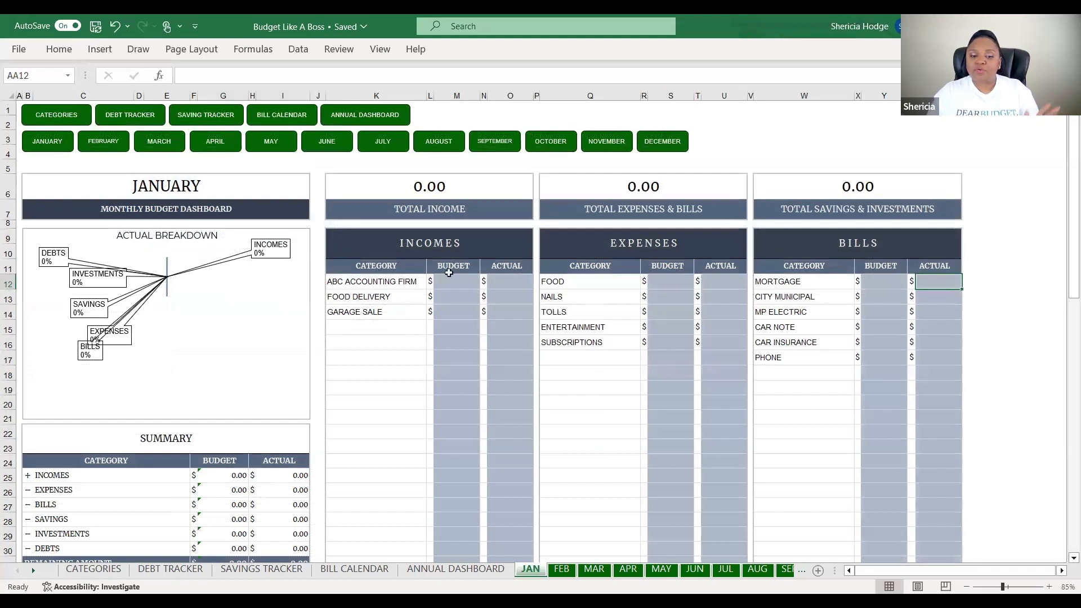
left_click(110, 570)
left_click(195, 385)
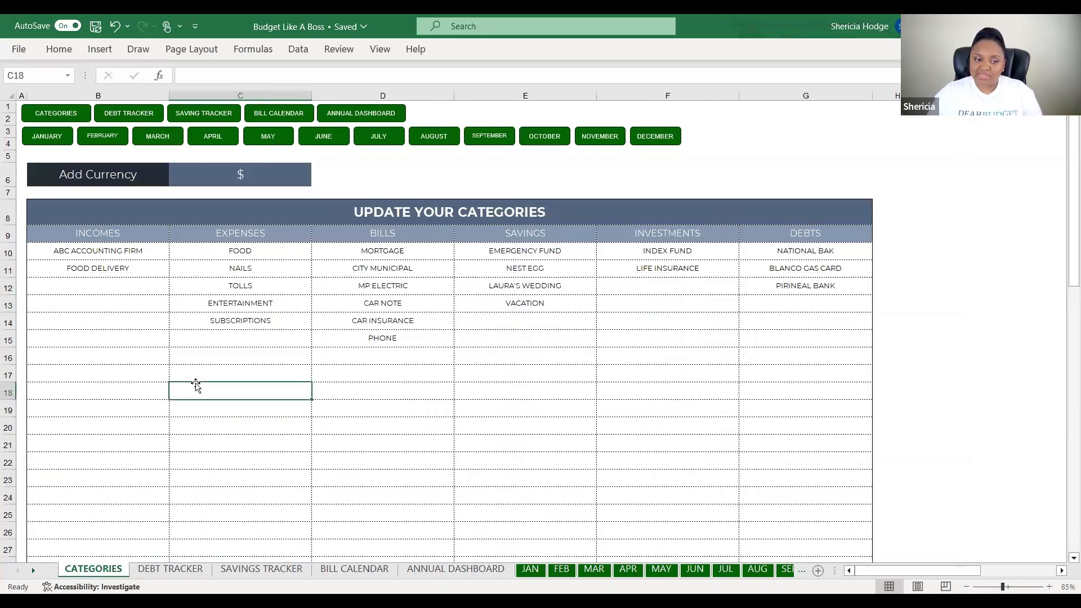
left_click(180, 571)
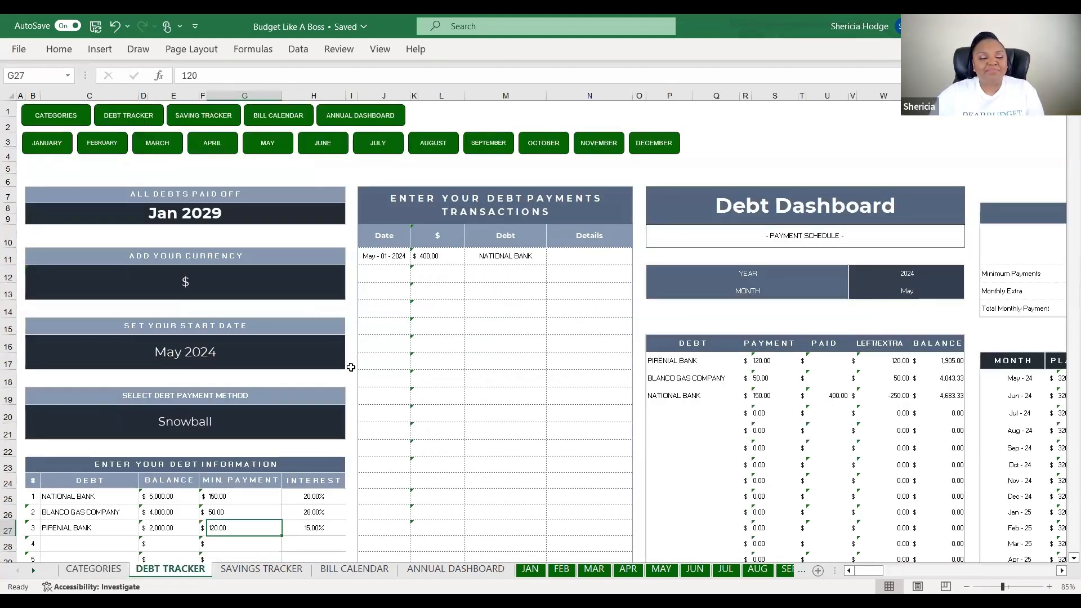
Switch the B20 debt payment method to Avalanche and review the resulting payoff order
left_click(298, 345)
scroll(248, 337, "down", 1)
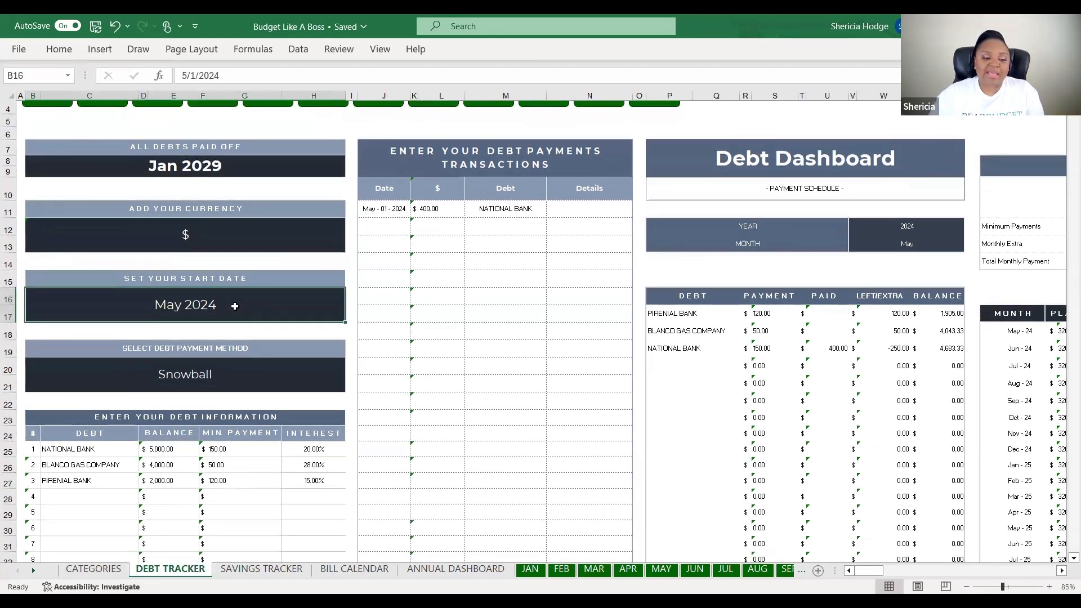
scroll(274, 367, "down", 1)
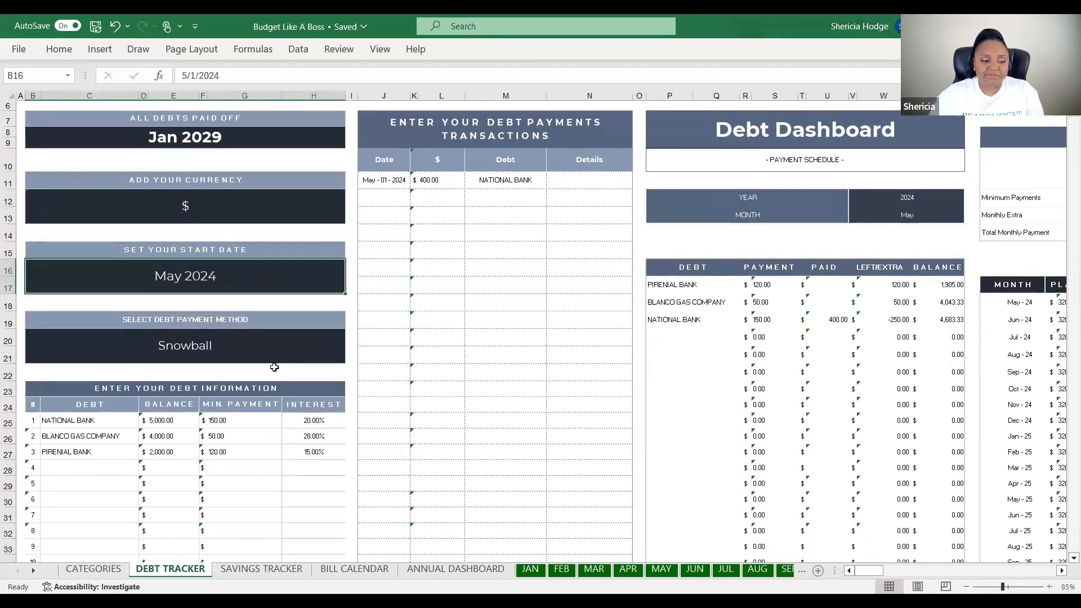
scroll(274, 367, "down", 1)
left_click(247, 324)
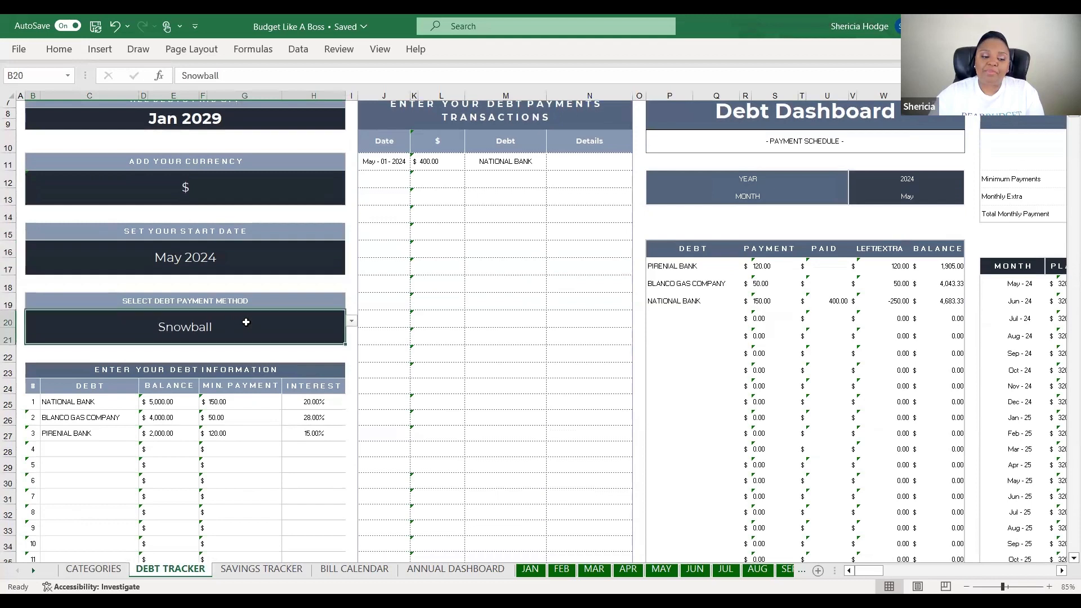
left_click(350, 321)
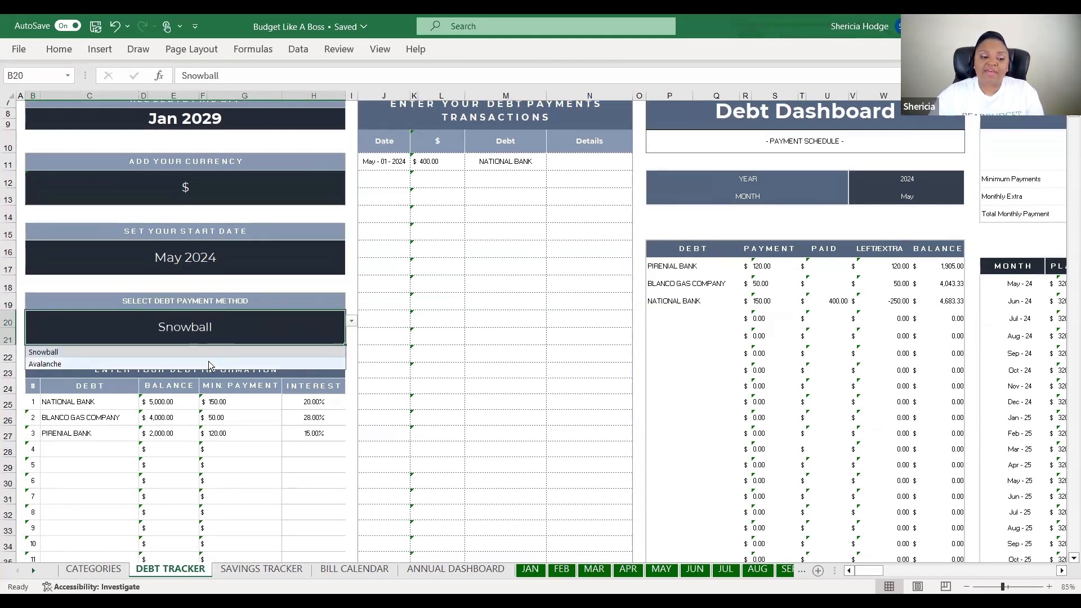
left_click(212, 362)
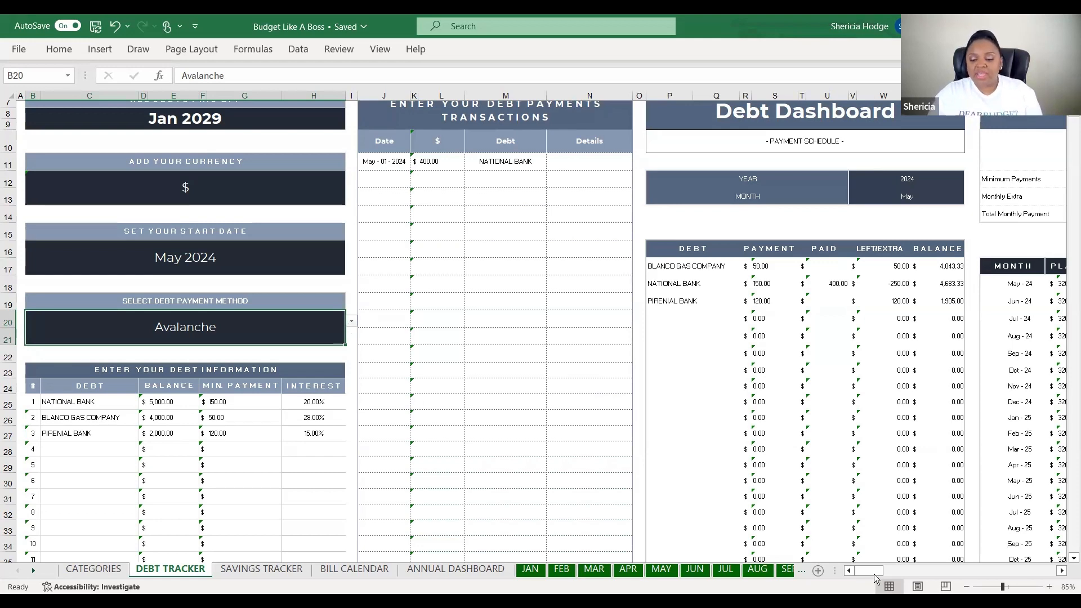
left_click_drag(871, 572, 896, 568)
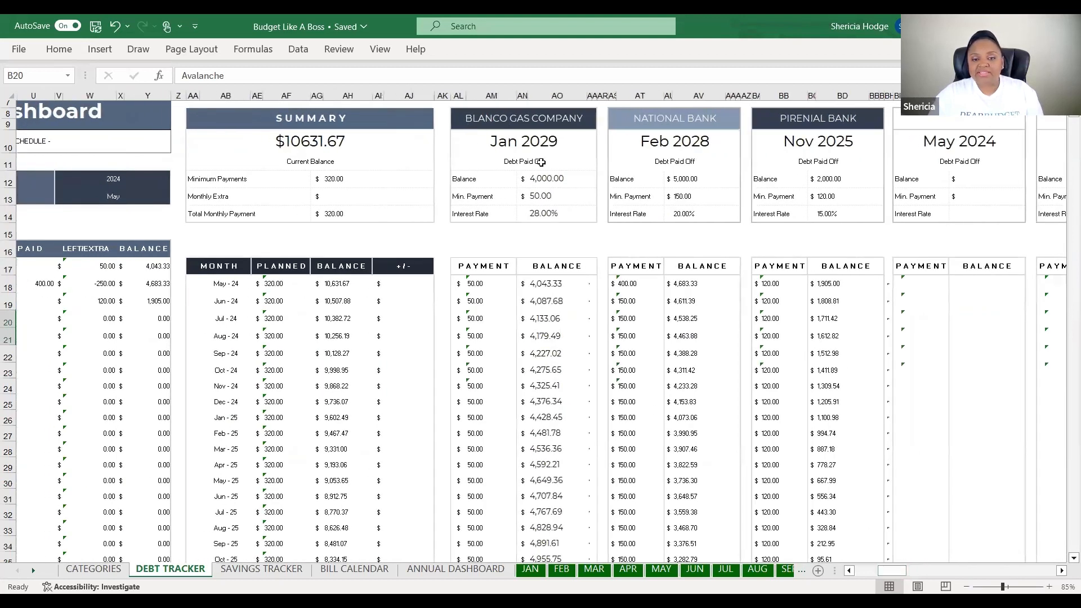
left_click(554, 217)
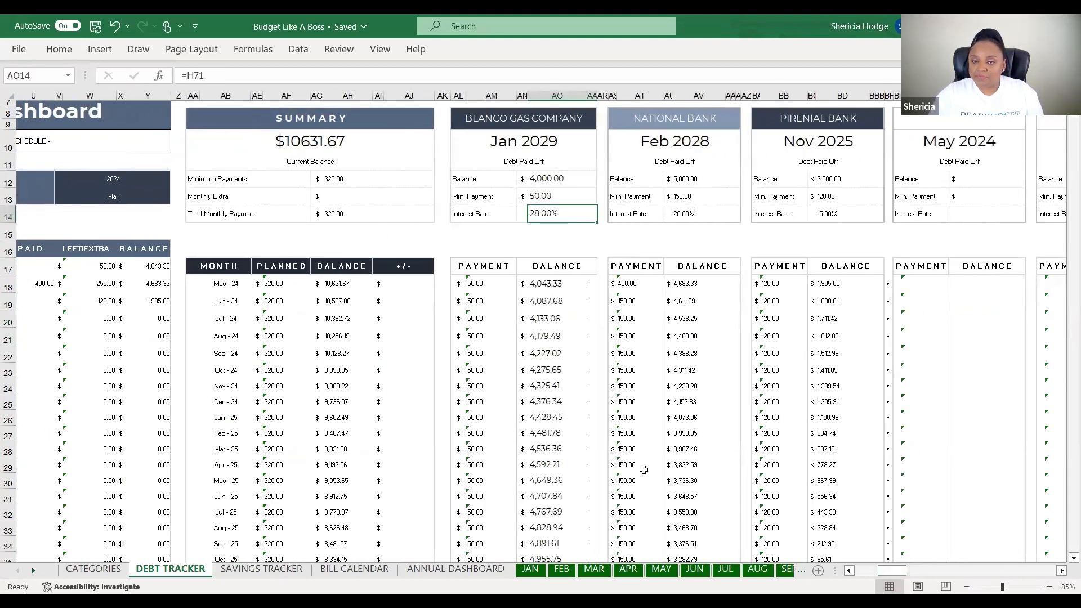
left_click_drag(879, 569, 855, 572)
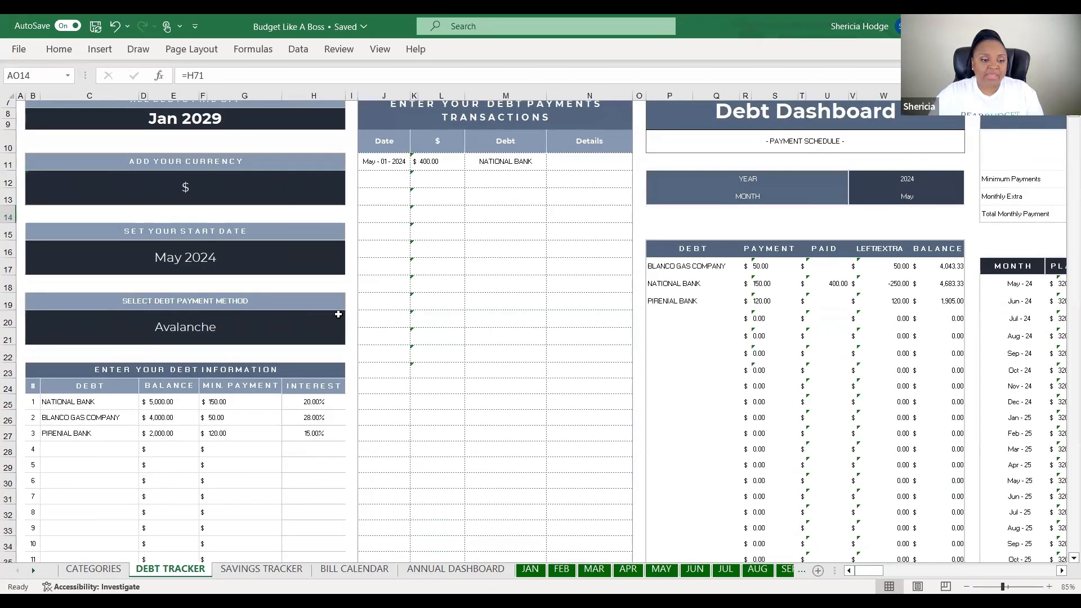
Set the payment method back to Snowball, review the schedule, and open SAVINGS TRACKER
left_click(337, 316)
left_click(351, 320)
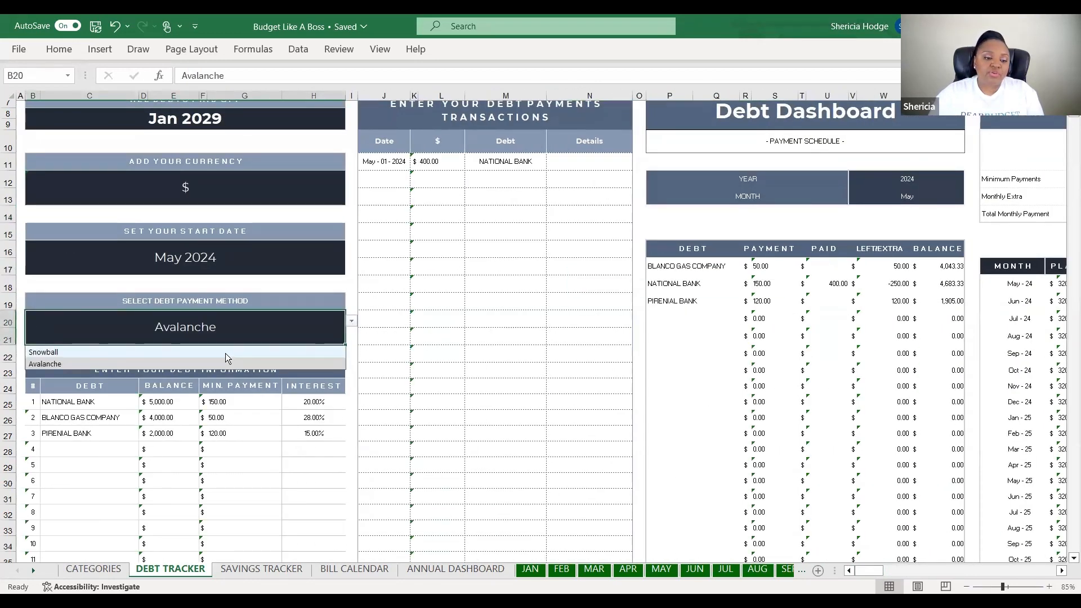
left_click(229, 352)
mouse_move(868, 572)
left_mouse_down()
mouse_move(903, 566)
mouse_move(888, 567)
left_mouse_up()
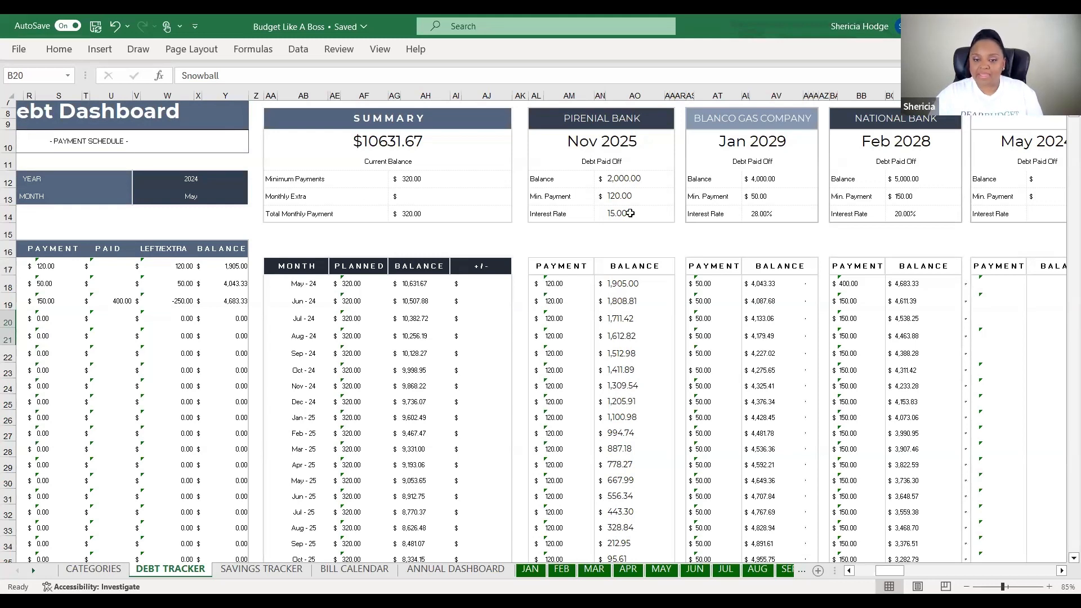
left_click(846, 571)
left_click_drag(844, 573, 832, 569)
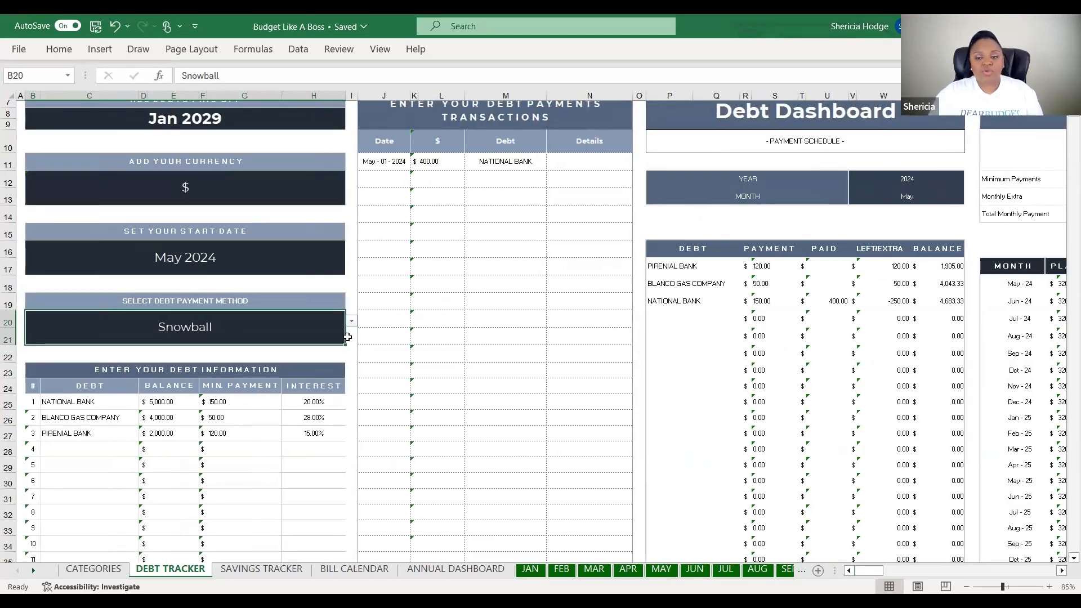
scroll(235, 333, "down", 12)
scroll(235, 333, "down", 5)
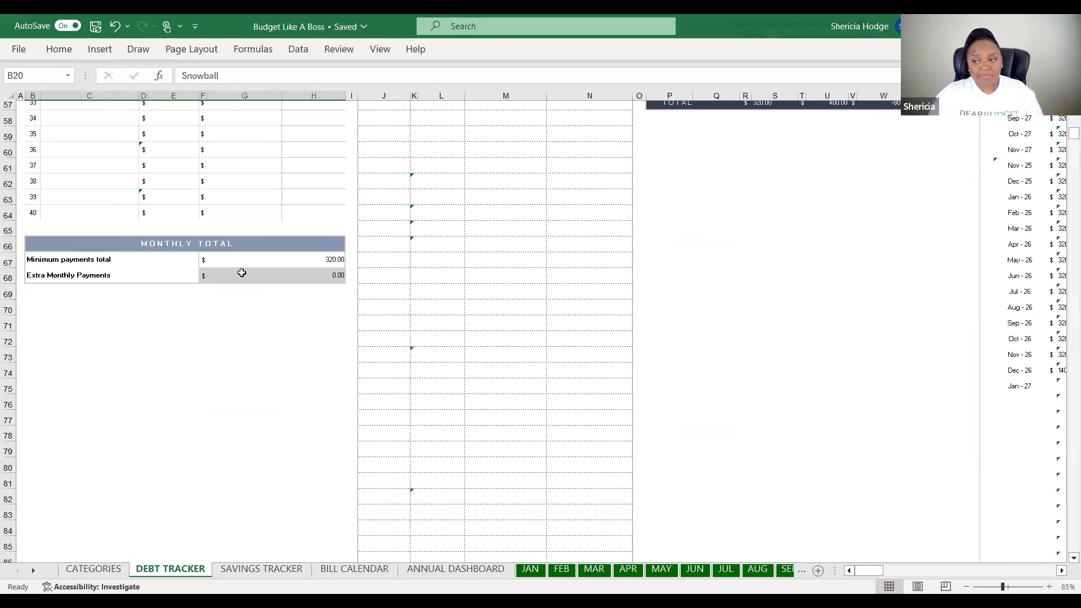
scroll(242, 273, "up", 16)
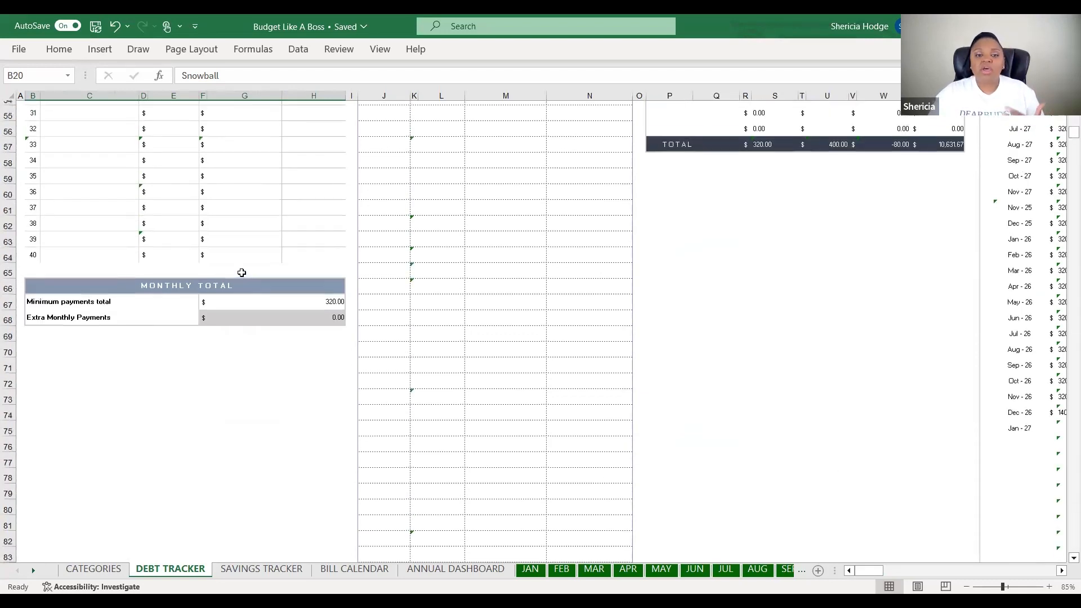
scroll(242, 273, "up", 3)
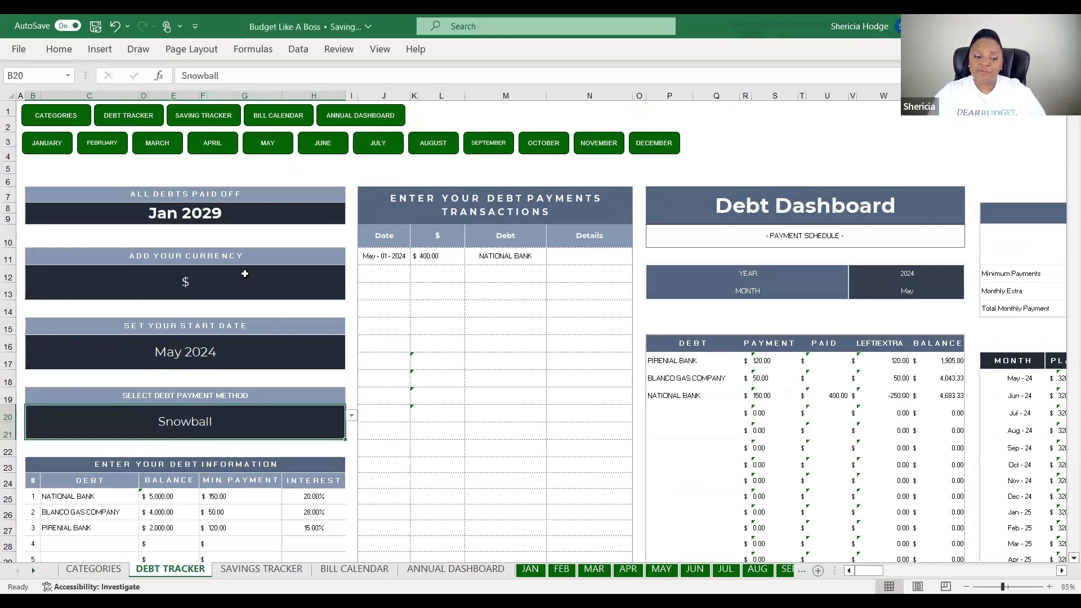
left_click(284, 569)
Check the VACATION progress formula in M21, view the chart, then open BILL CALENDAR
left_click(562, 416)
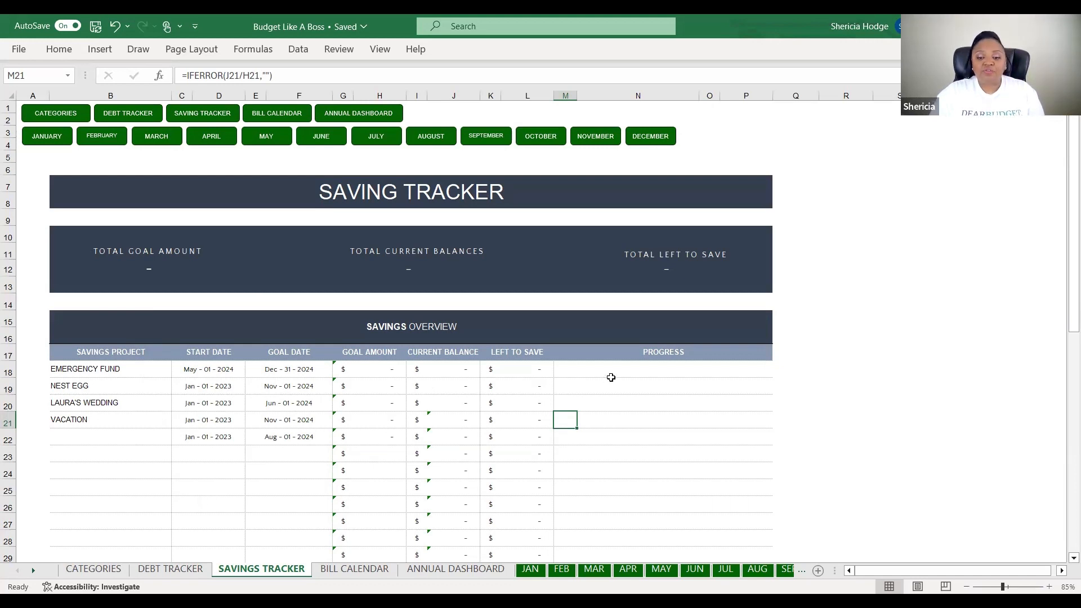
scroll(666, 390, "down", 9)
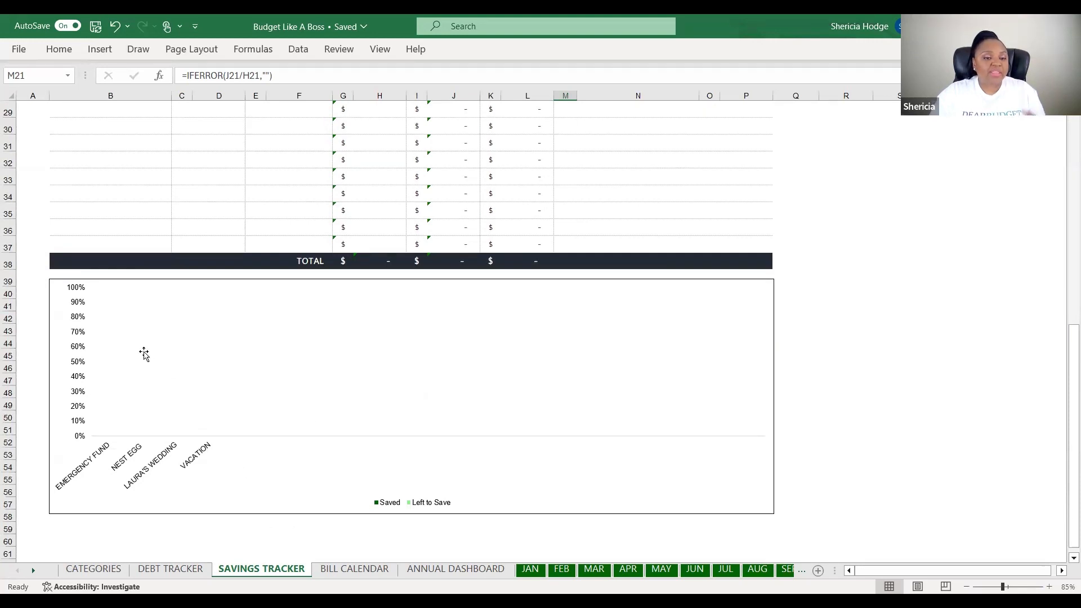
scroll(145, 354, "up", 2)
scroll(145, 355, "up", 6)
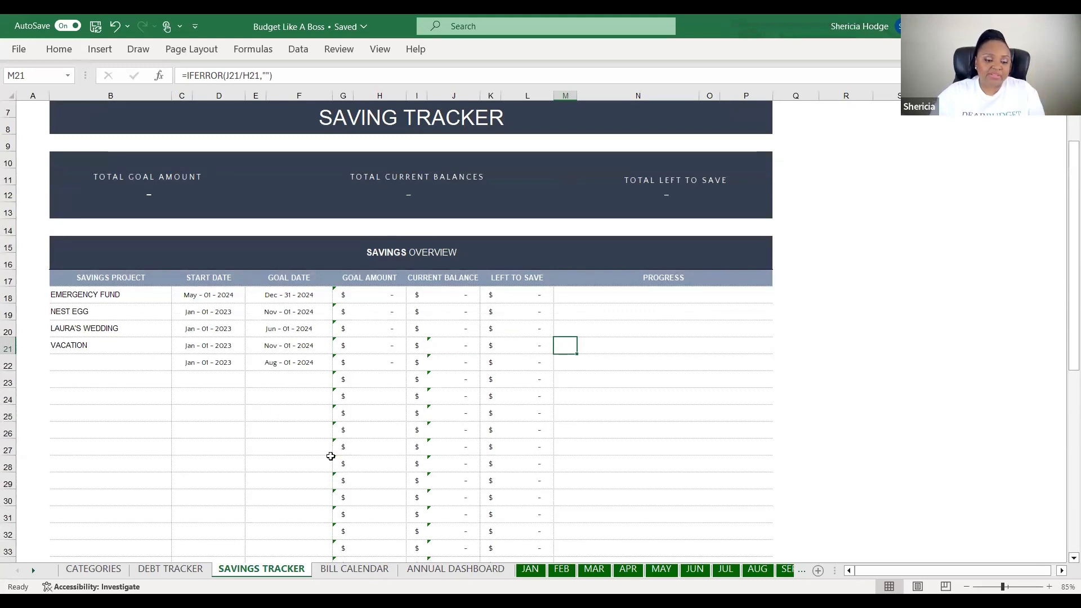
left_click(354, 569)
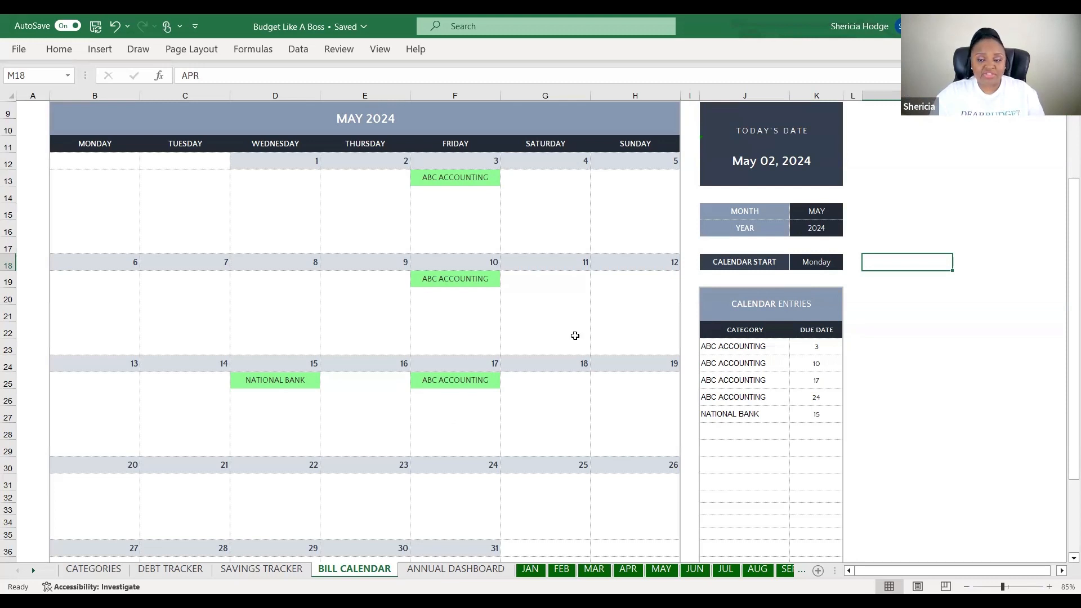
left_click(822, 213)
left_click(826, 229)
left_click(826, 262)
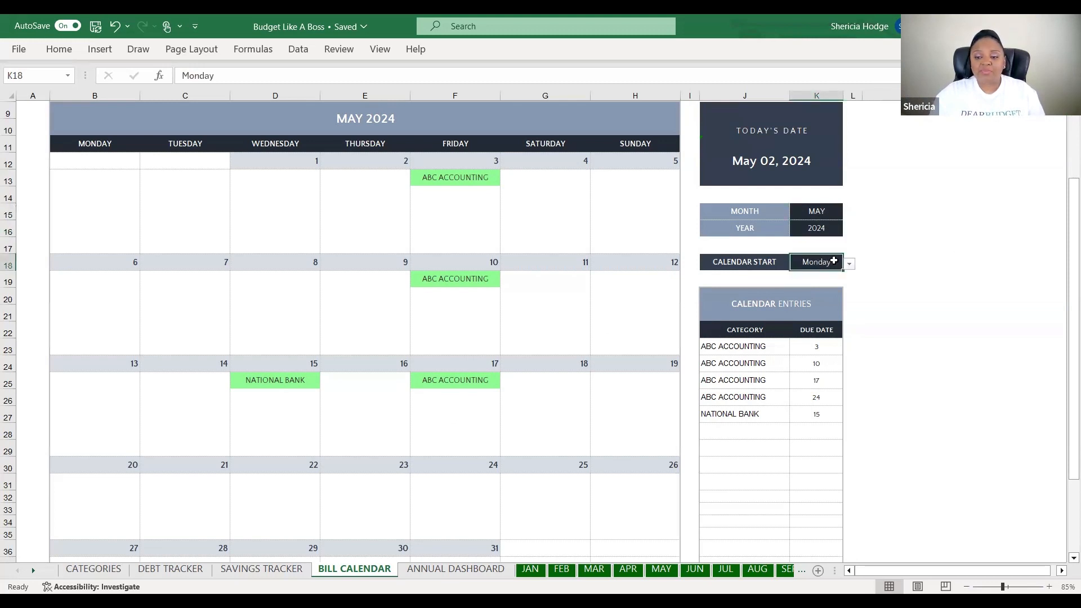
left_click(849, 265)
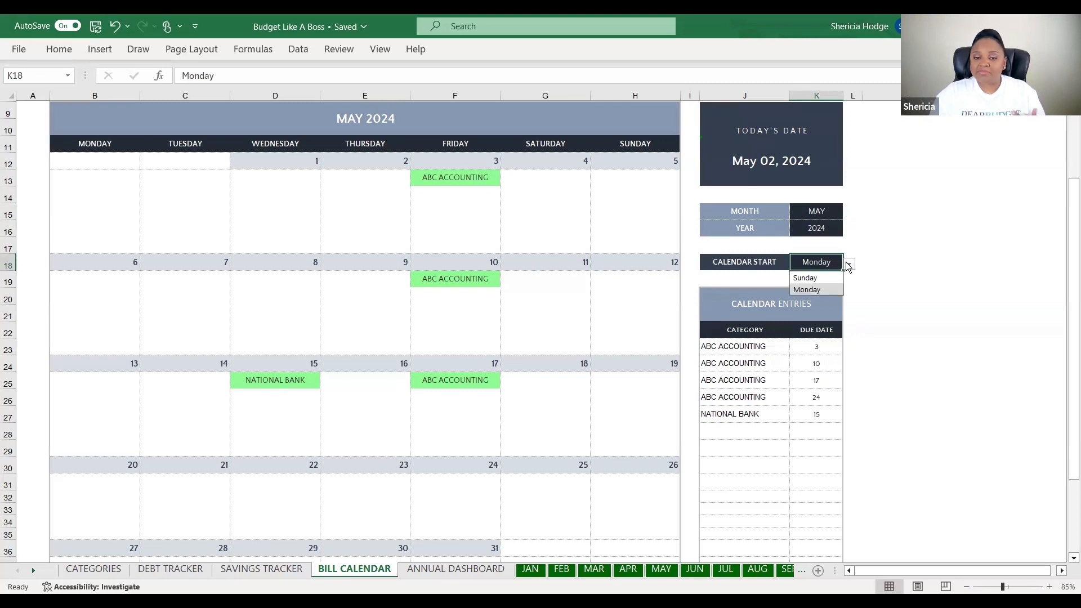
left_click(857, 241)
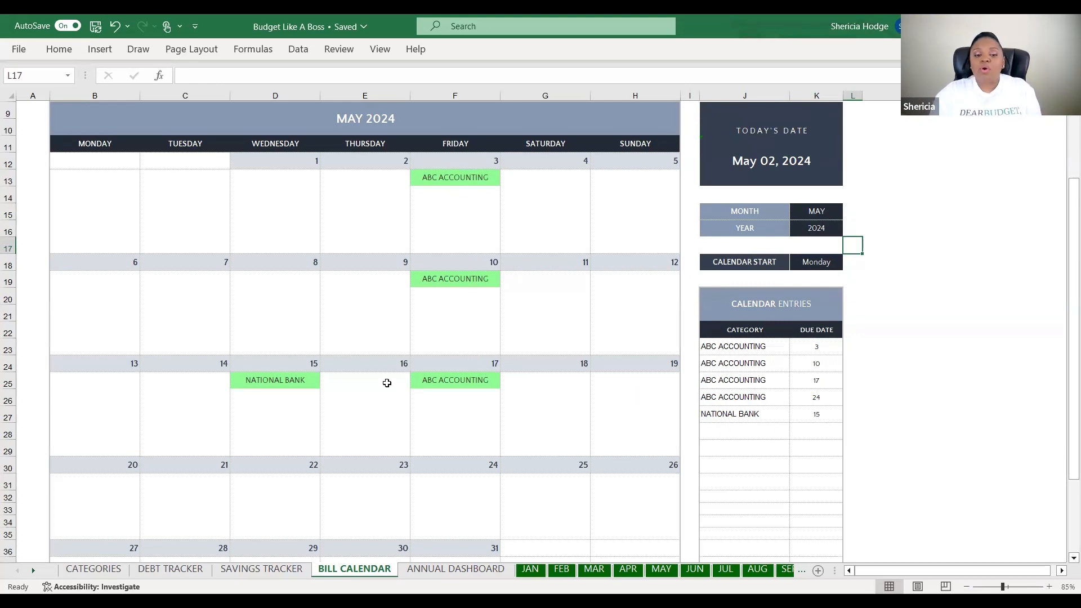
left_click(294, 385)
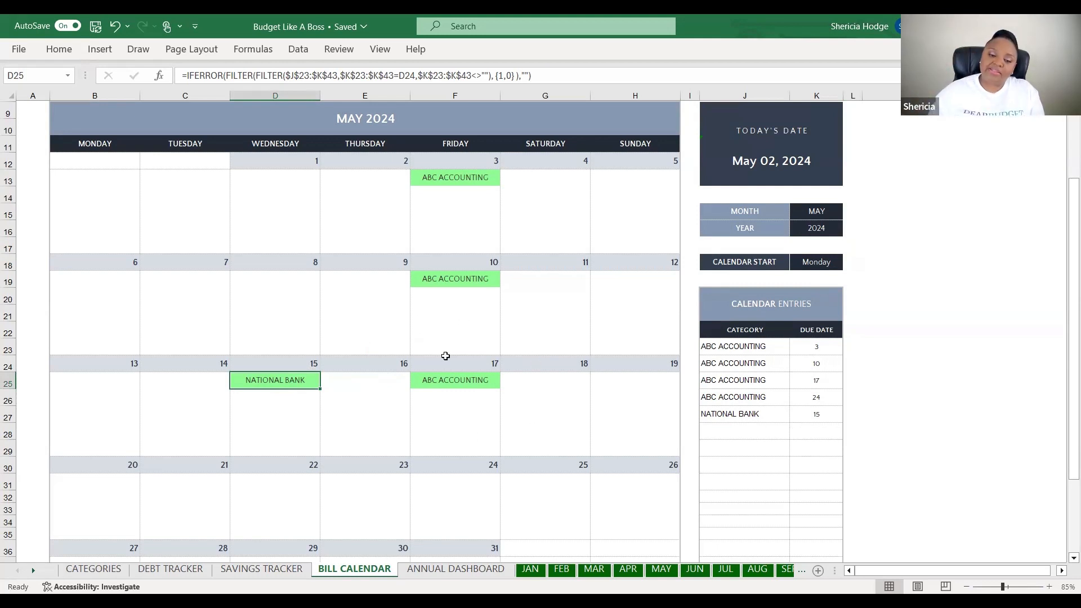
scroll(495, 374, "up", 1)
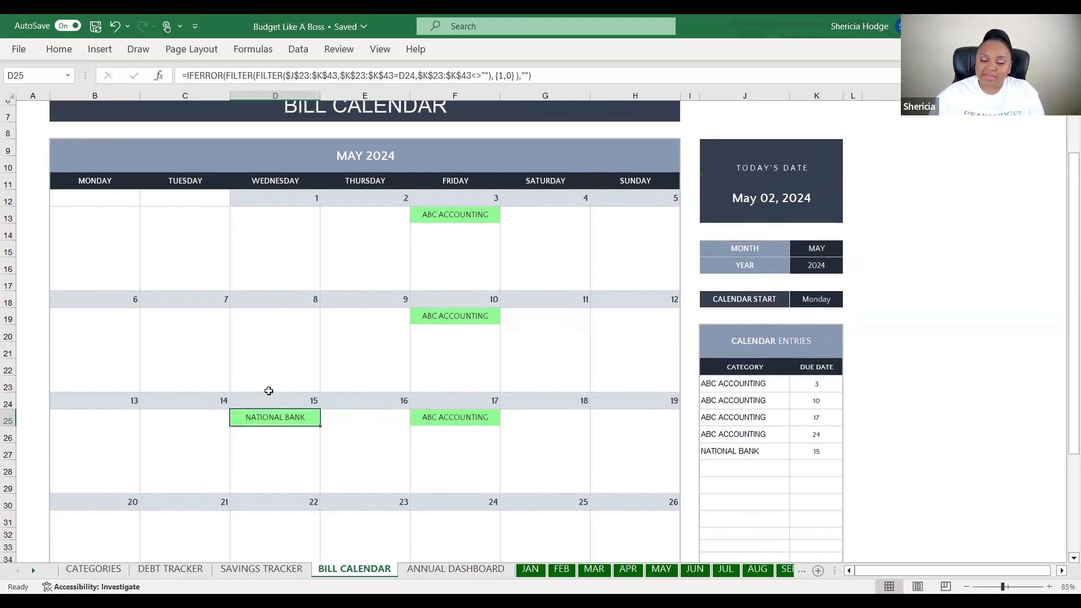
scroll(269, 390, "down", 1)
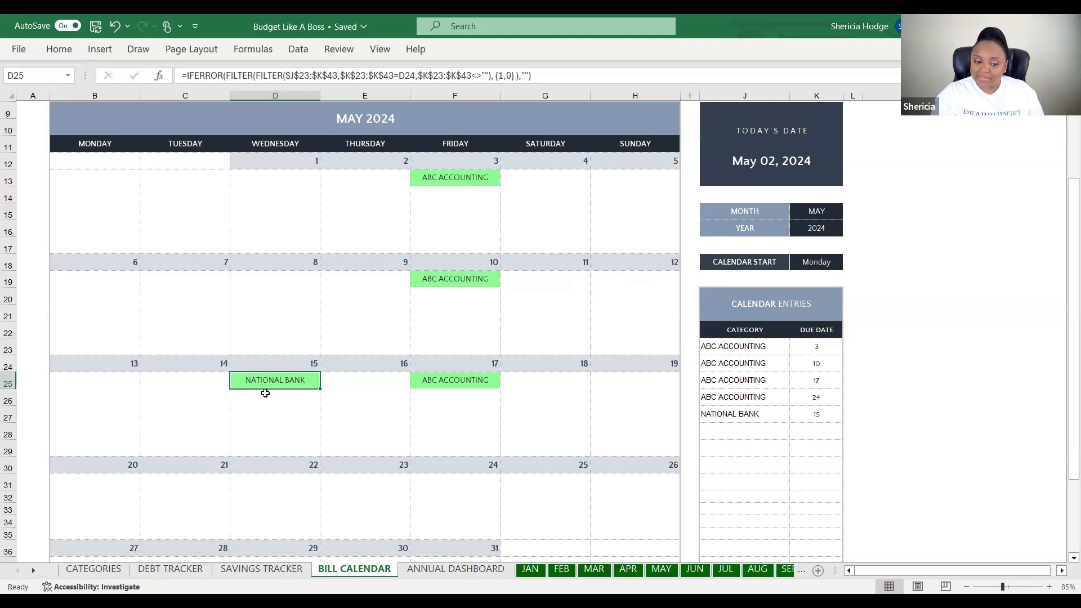
Review the ANNUAL DASHBOARD's 2024 summary tables, then switch to the JAN sheet
left_click(464, 569)
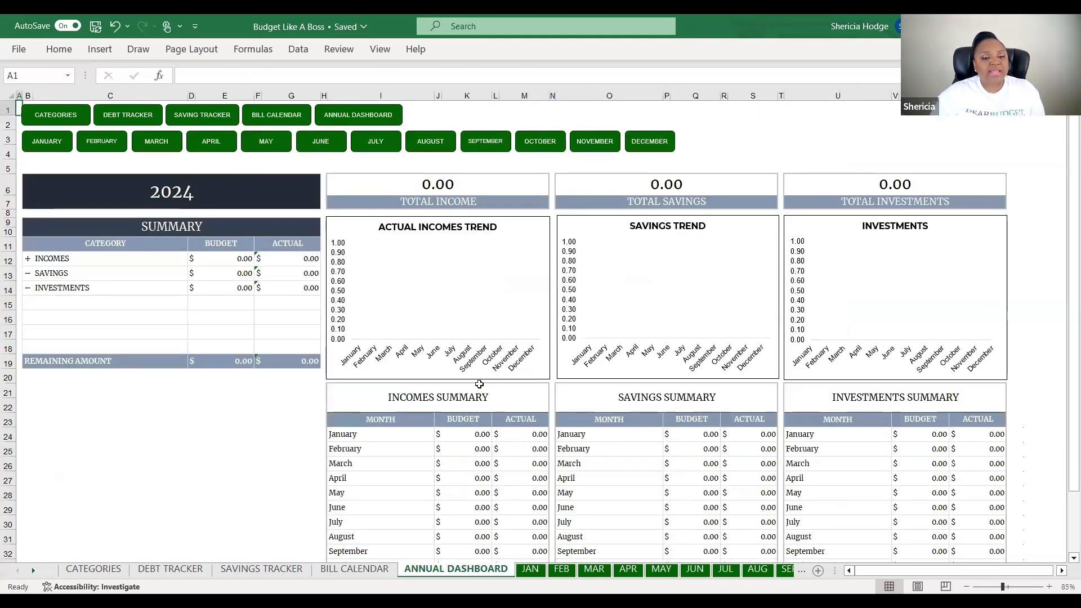
scroll(480, 382, "down", 1)
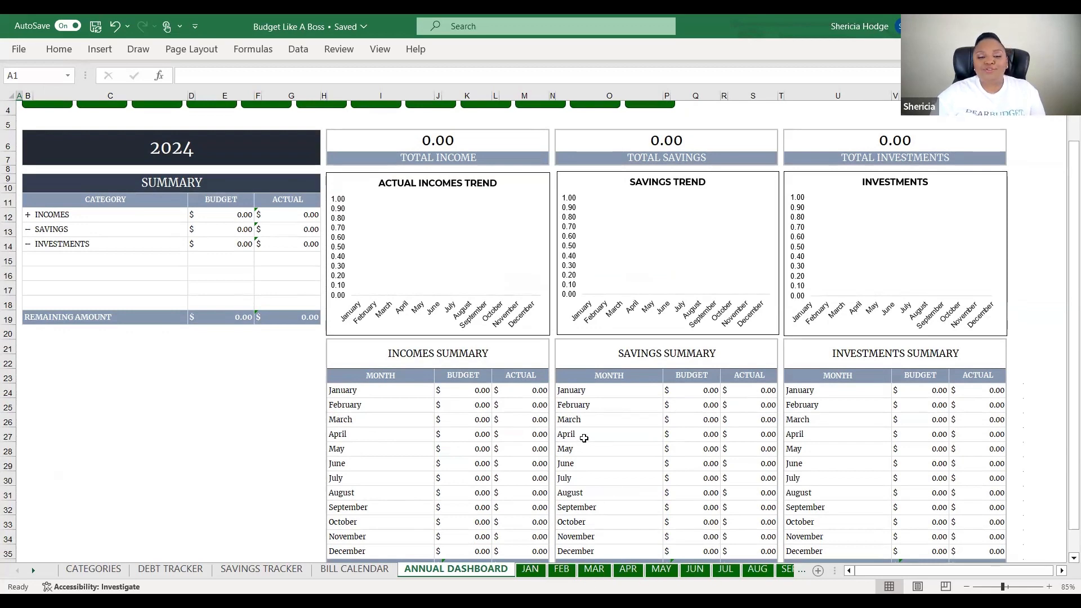
scroll(584, 438, "up", 1)
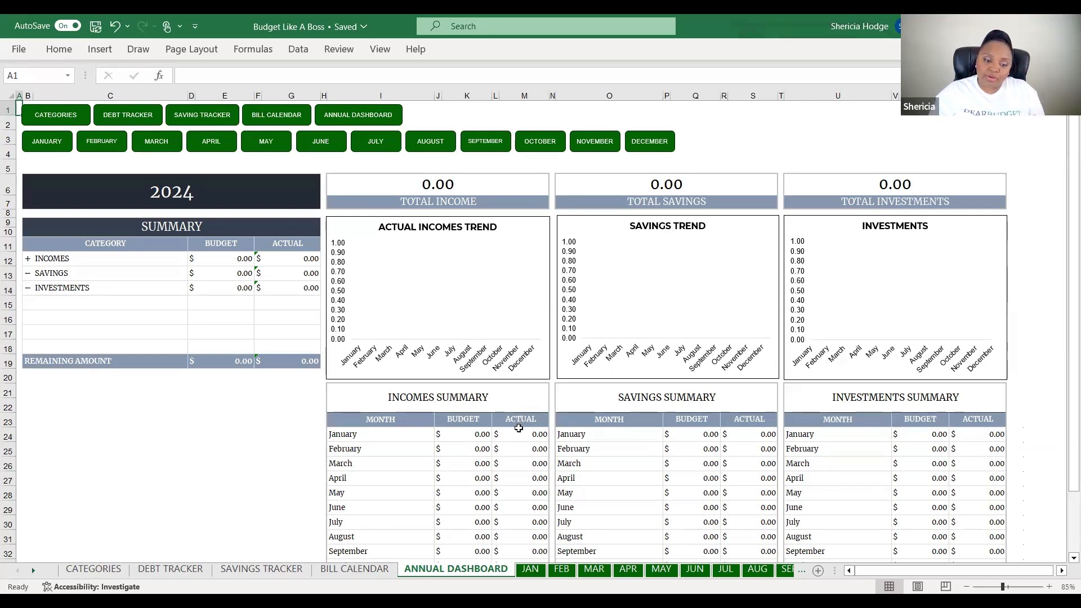
left_click(531, 571)
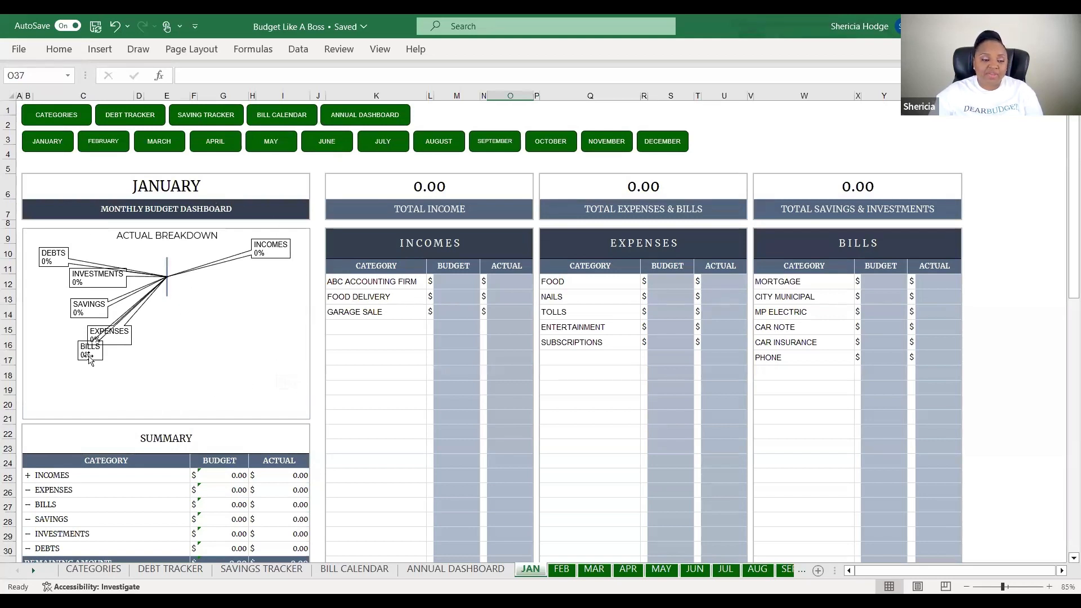
Scroll through the January dashboard, inspecting the Action Plan and ABC ACCOUNTING FIRM formula
scroll(282, 341, "down", 4)
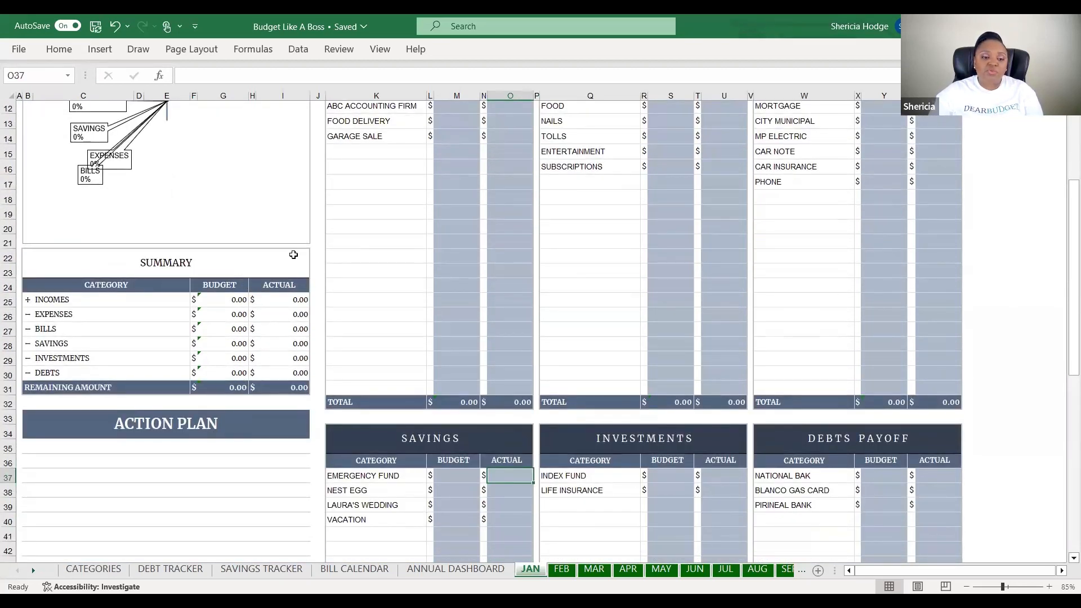
scroll(293, 345, "down", 3)
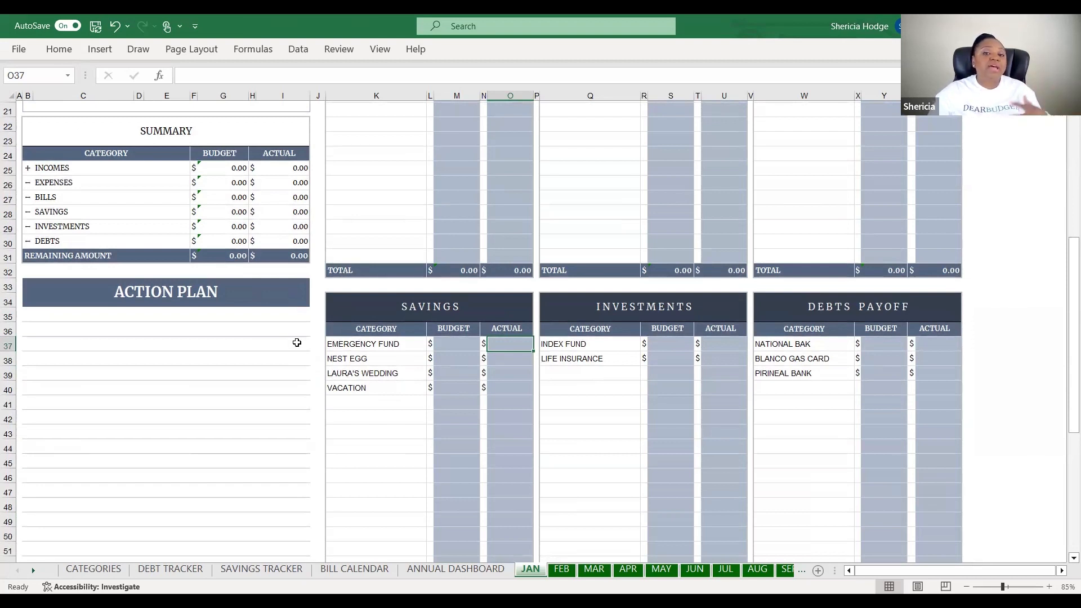
left_click(64, 331)
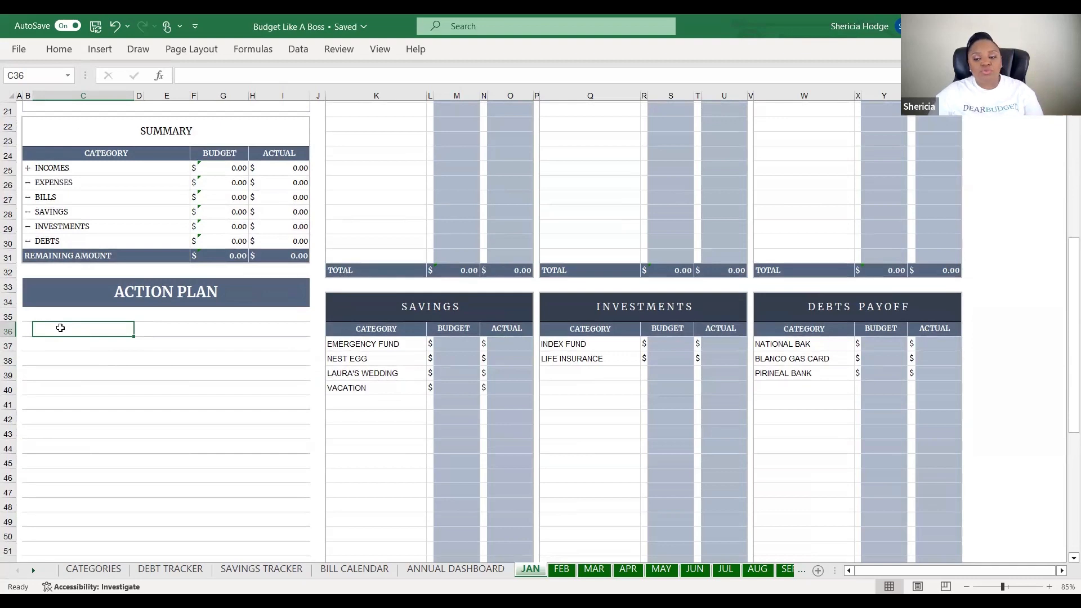
scroll(137, 350, "up", 6)
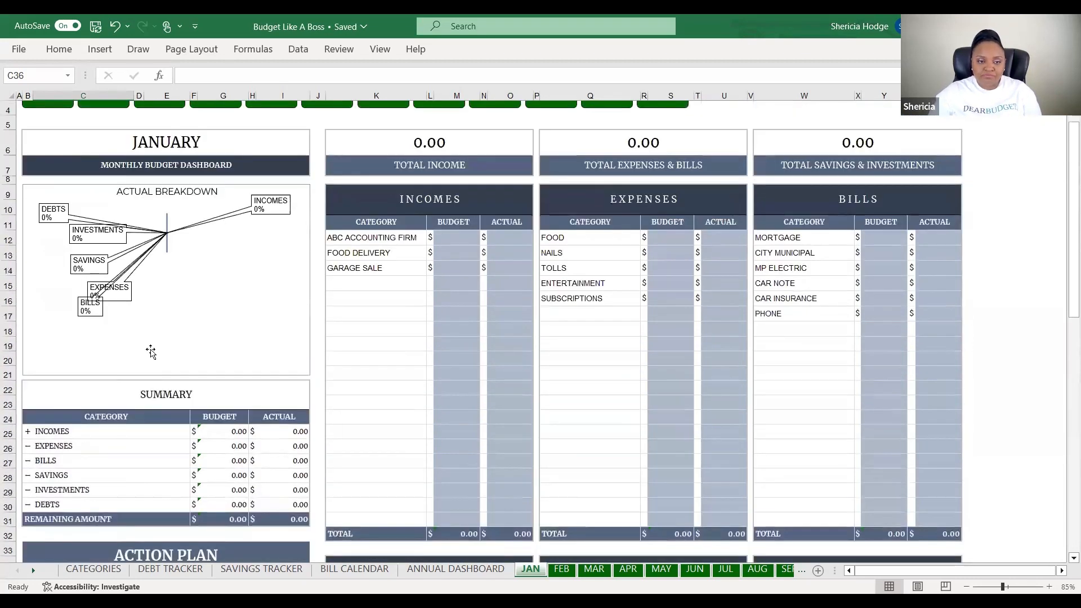
scroll(434, 329, "down", 1)
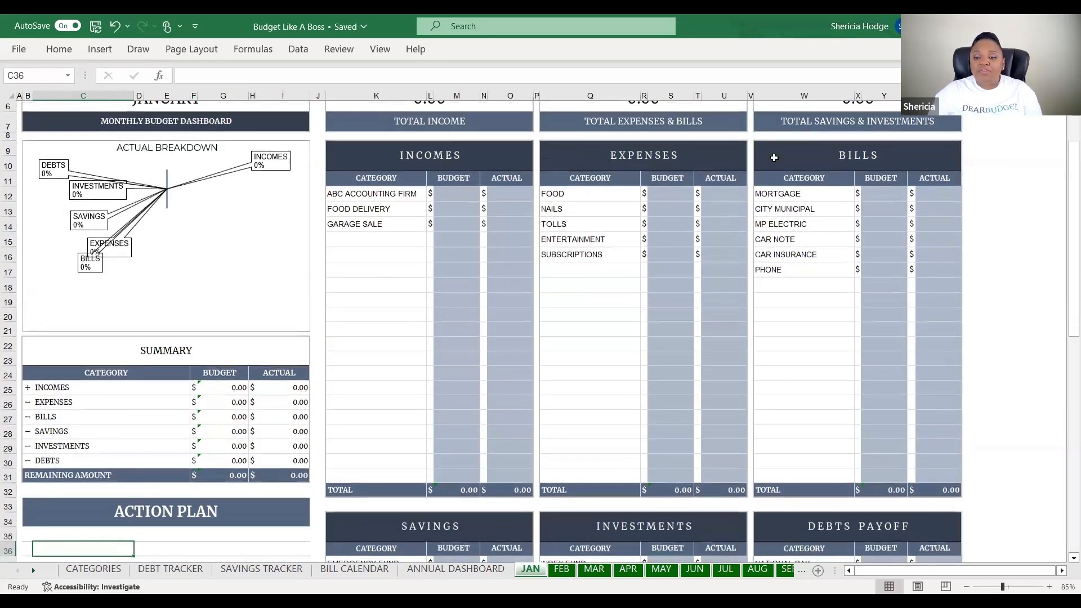
left_click(344, 197)
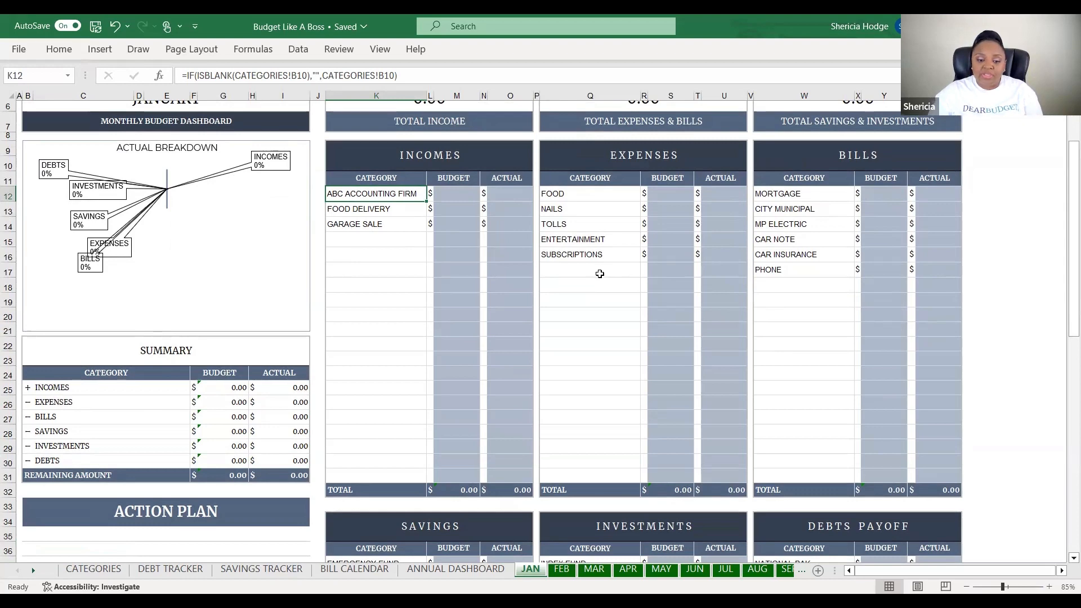
scroll(599, 275, "down", 2)
scroll(600, 277, "down", 1)
scroll(600, 277, "up", 4)
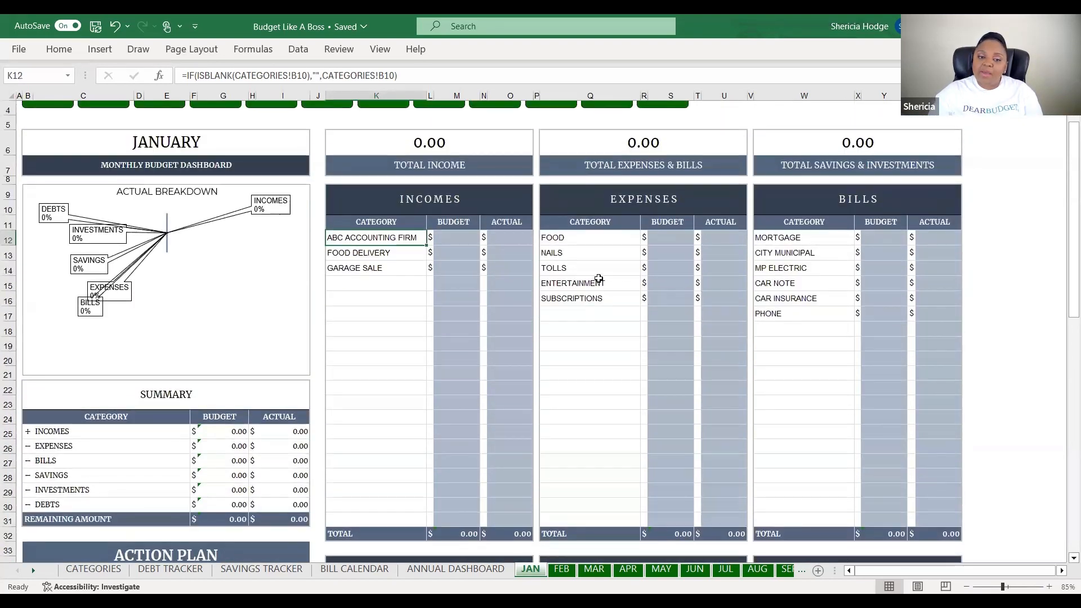
scroll(599, 279, "up", 1)
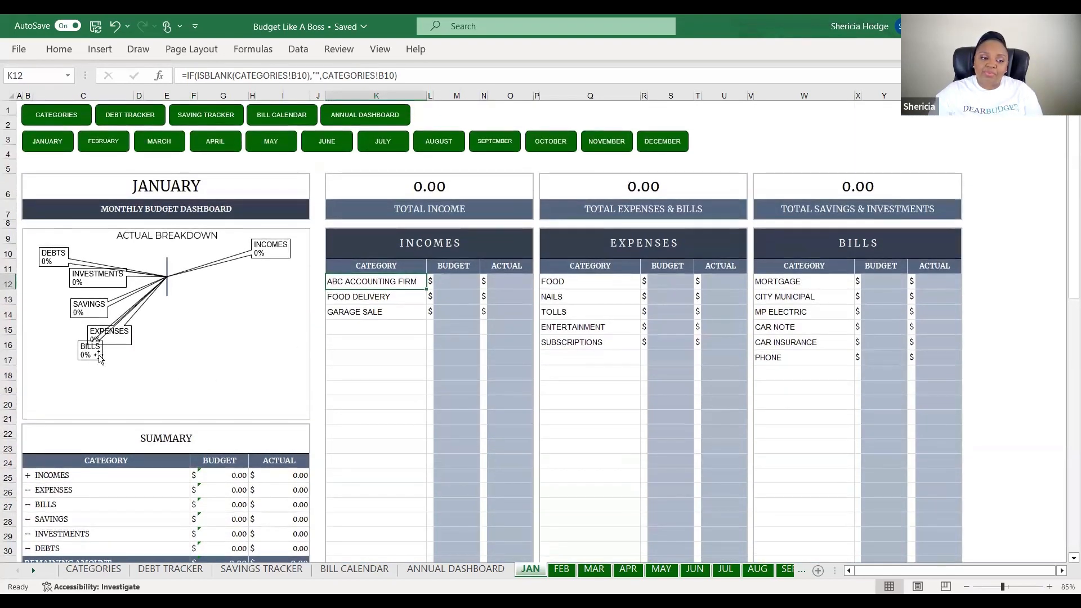
Enter ABC Accounting Firm January income: 4,000 budgeted and 5,000 actual
left_click(459, 280)
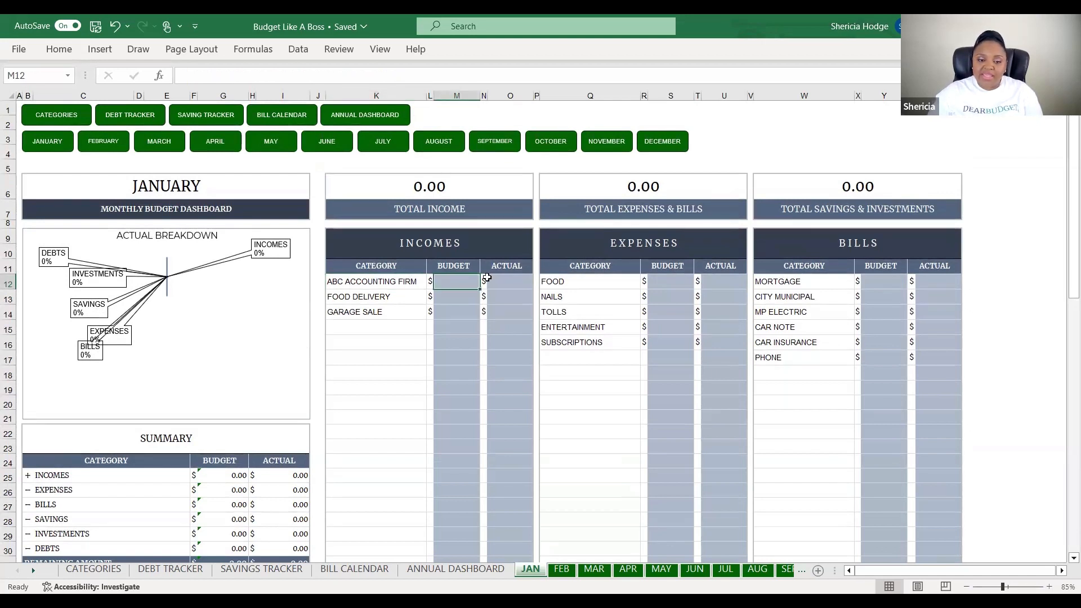
type("4000")
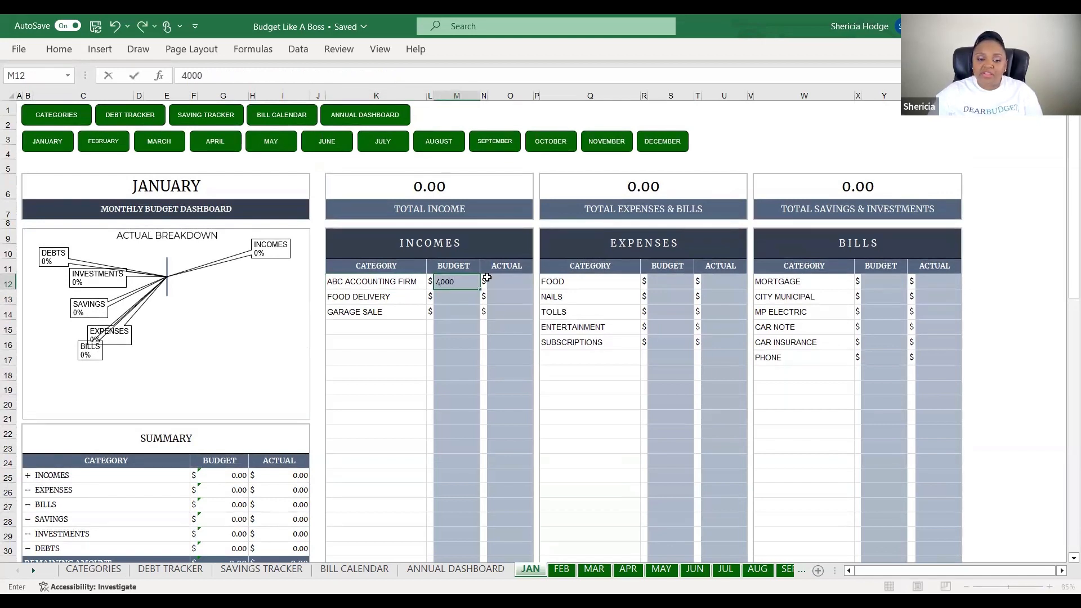
left_click(510, 282)
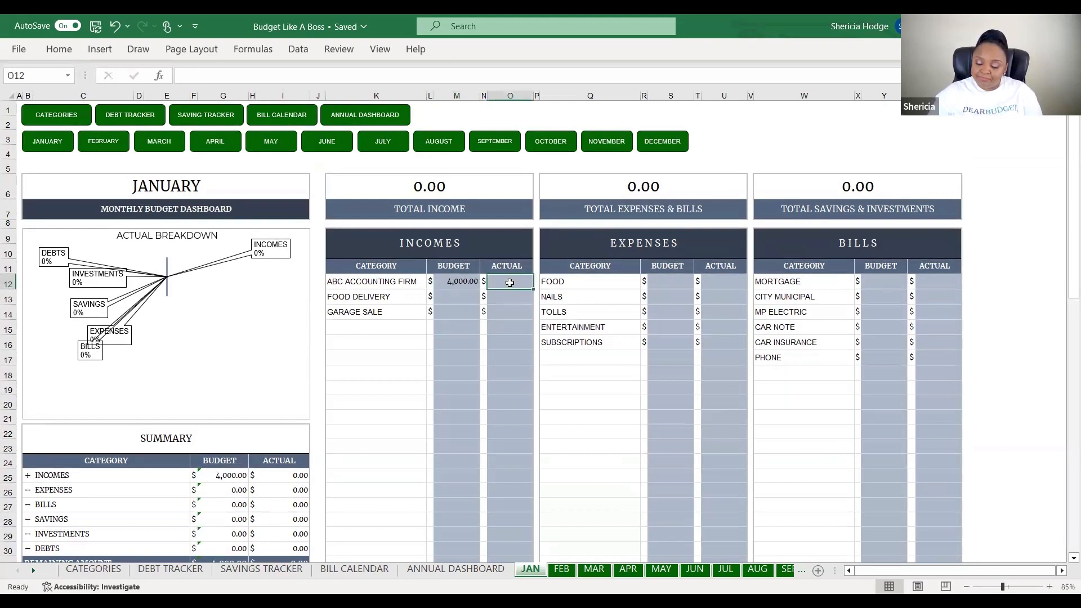
type("5000")
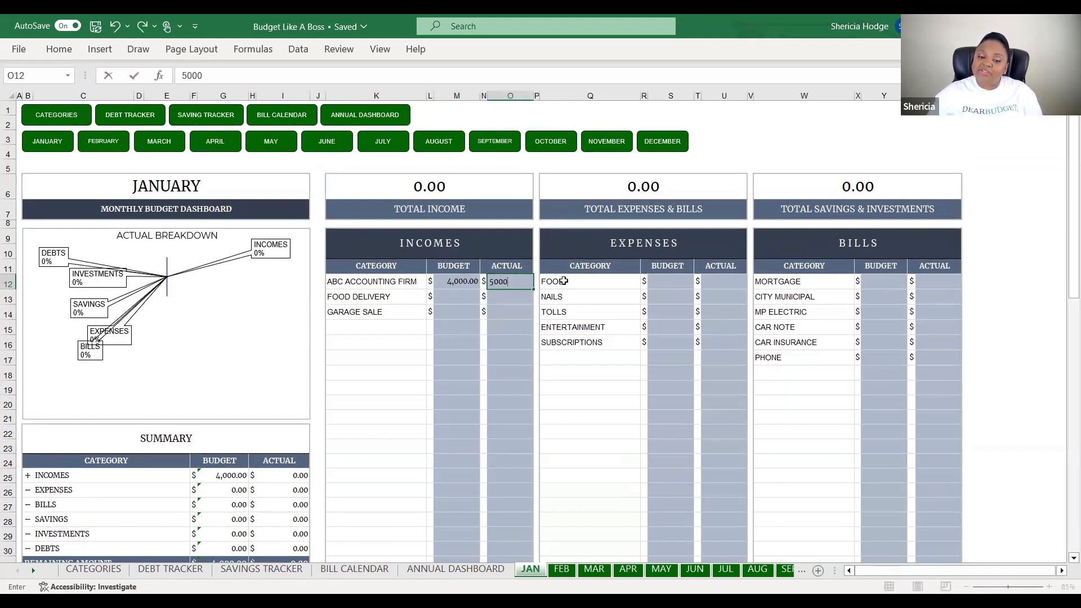
left_click(564, 282)
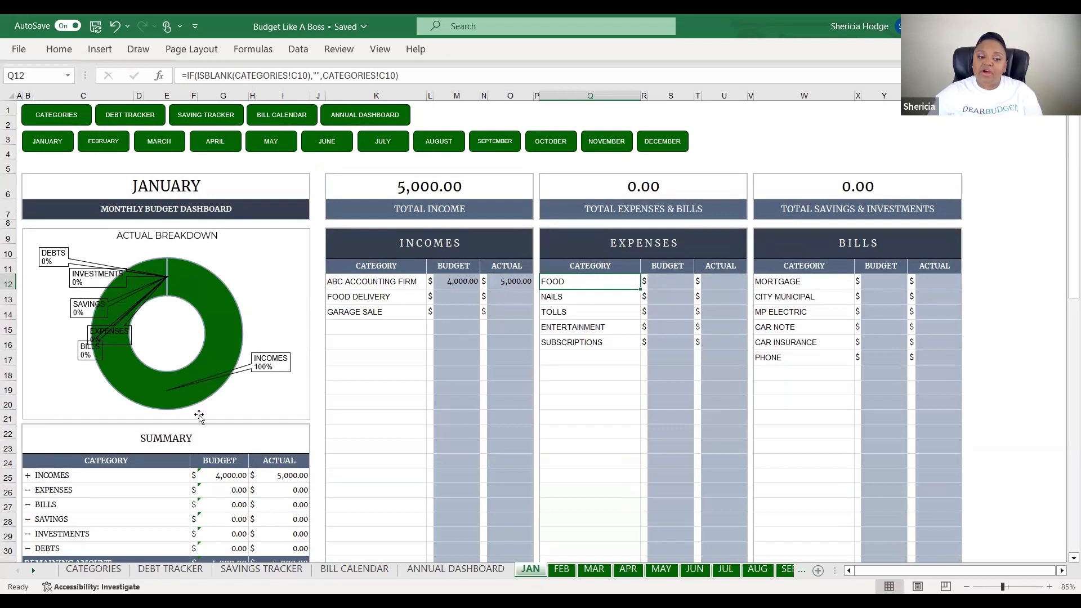
Enter Food at 400 budget/550 actual and Mortgage at 1,500/1,500
left_click(661, 281)
type("400")
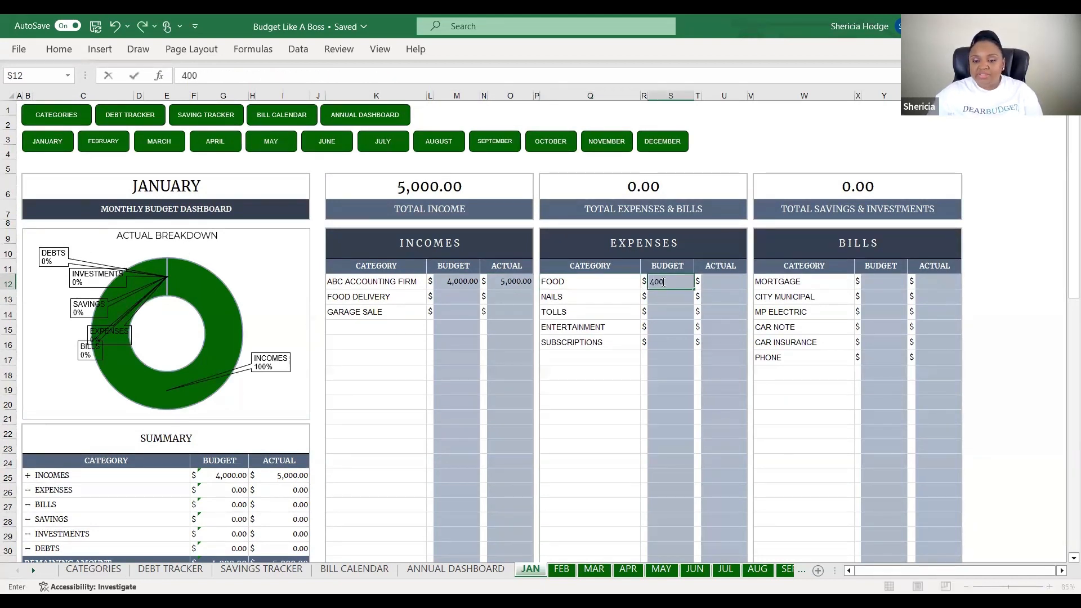
left_click(711, 280)
type("550")
left_click(857, 281)
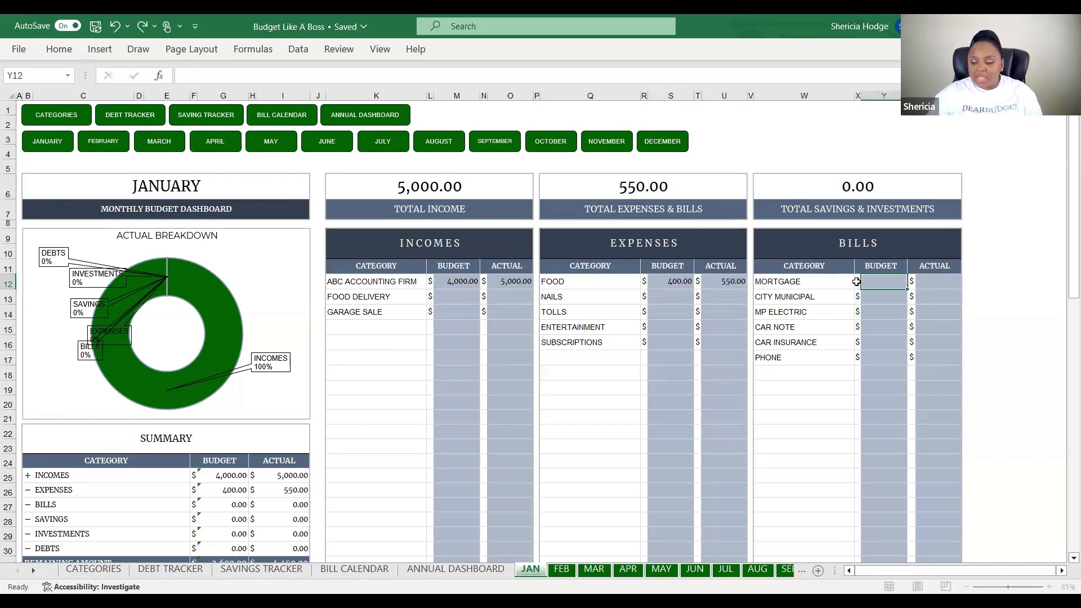
type("1500")
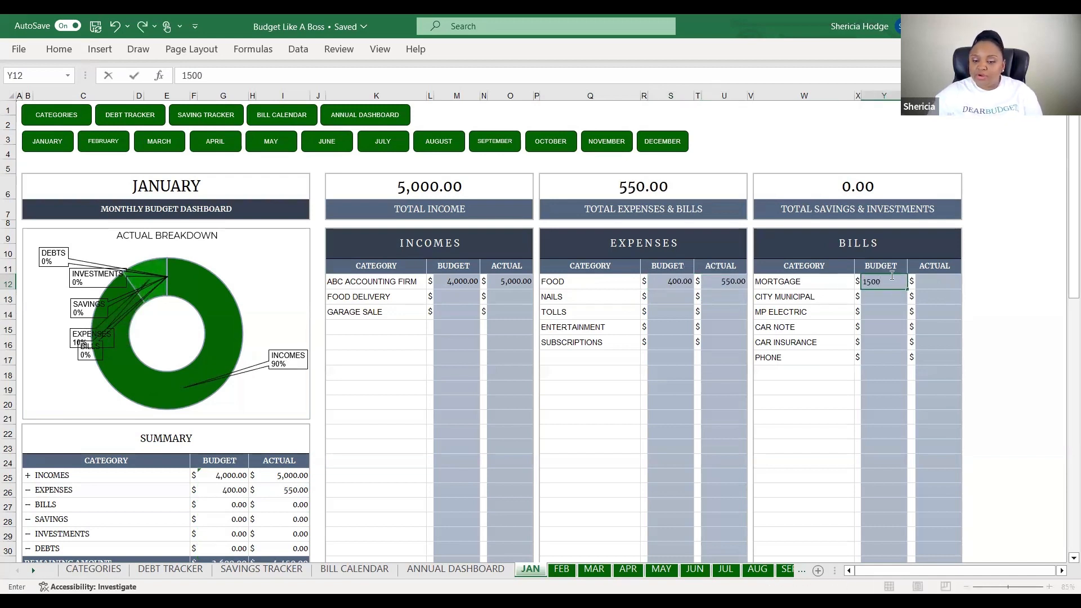
left_click(928, 277)
type("1500")
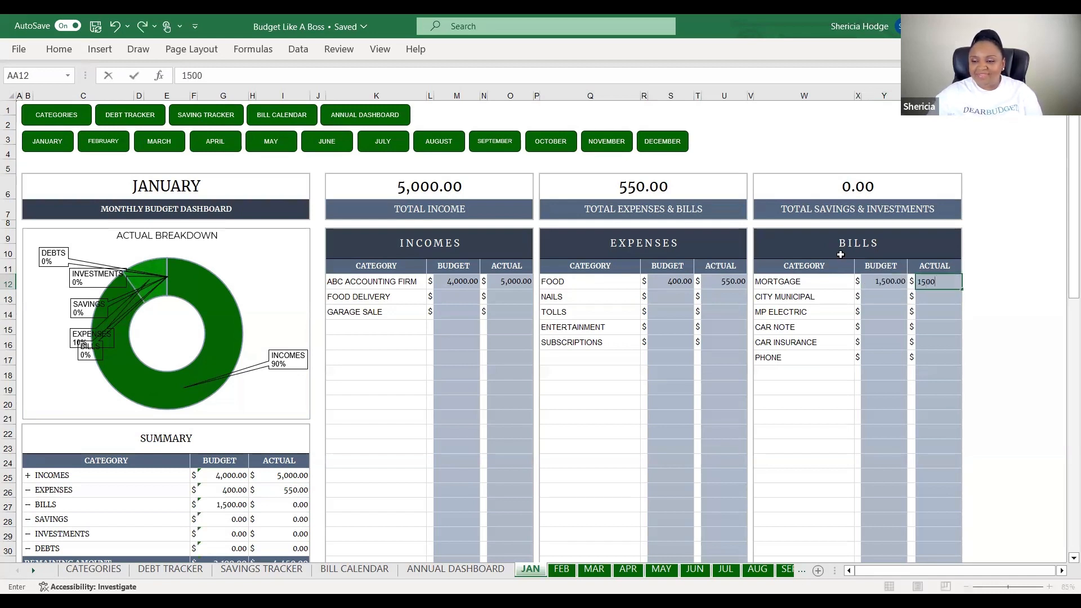
left_click(882, 297)
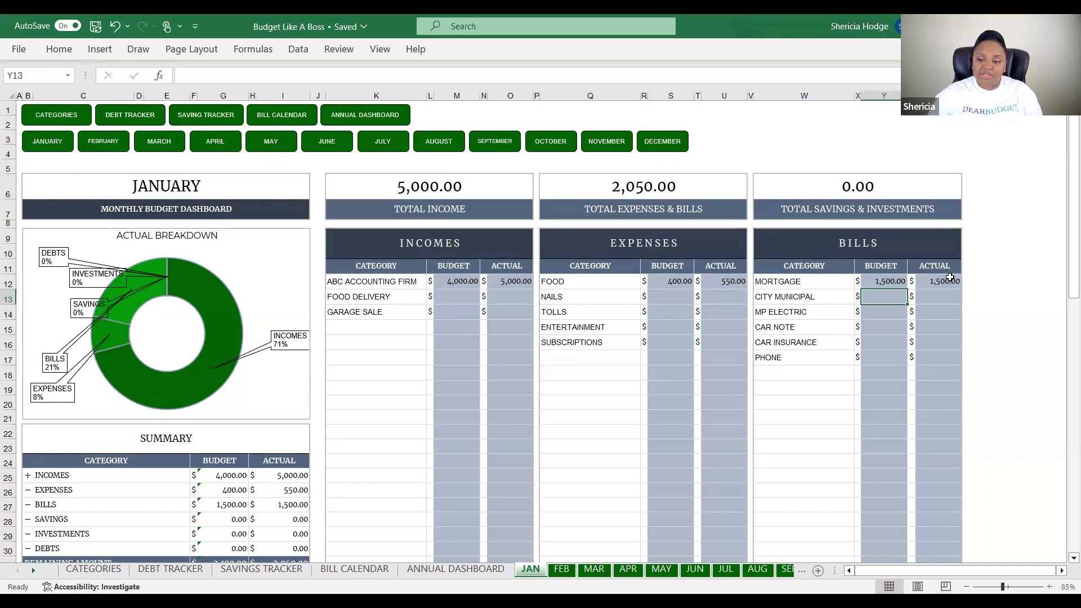
Enter Emergency Fund savings of 500 budgeted and 300 actual on the JAN sheet
scroll(733, 331, "down", 2)
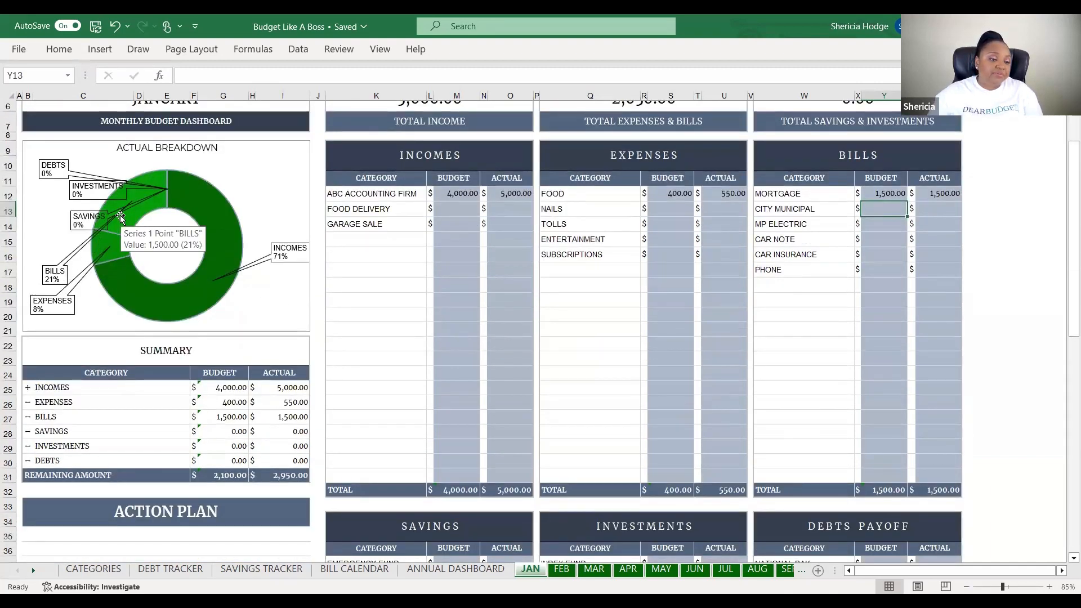
scroll(447, 337, "down", 2)
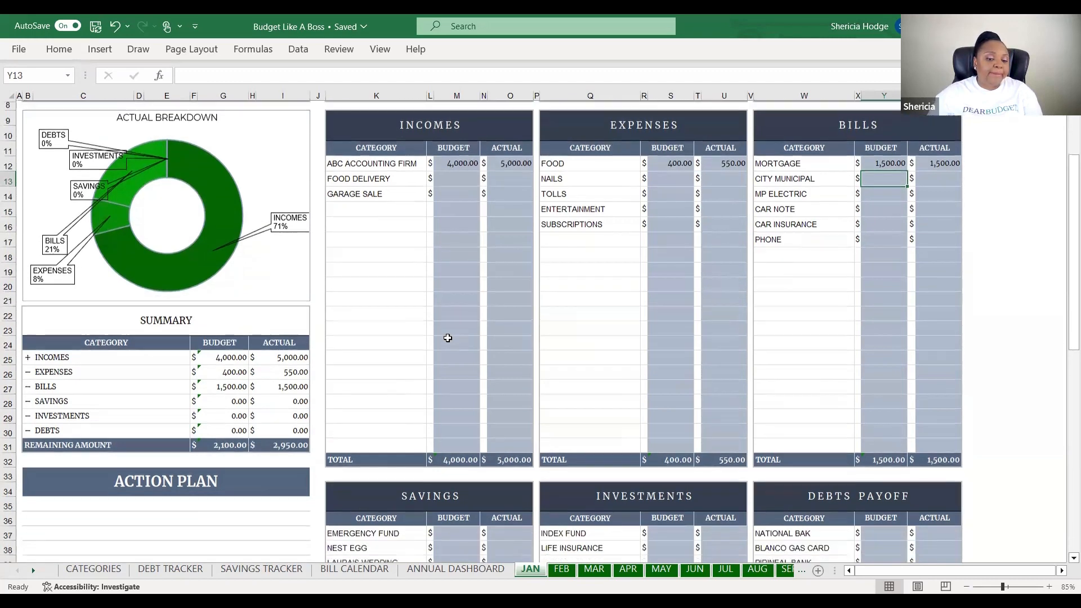
left_click(456, 474)
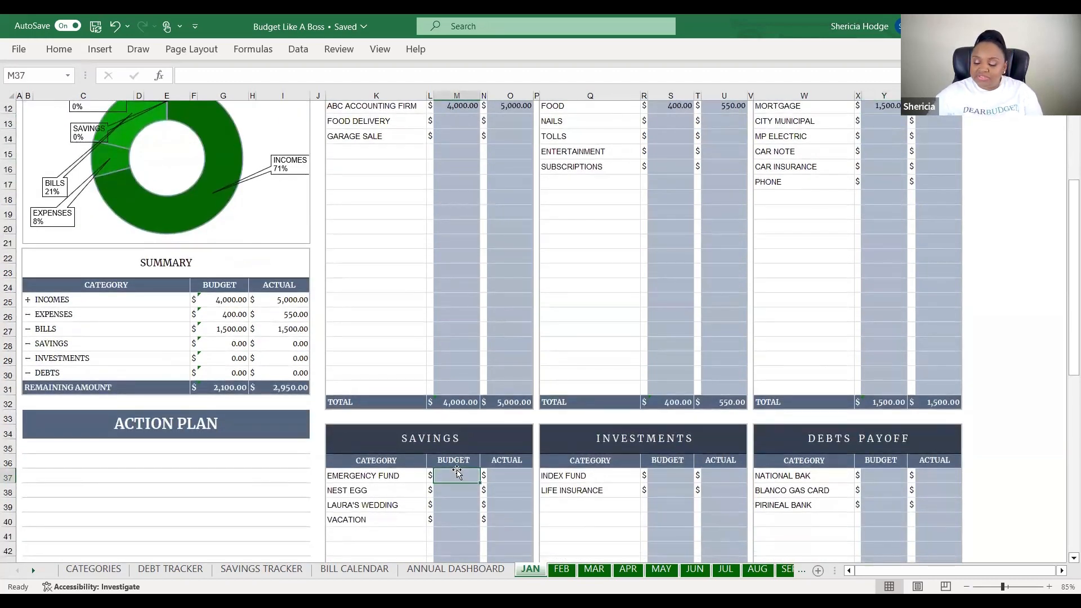
type("500")
left_click(515, 474)
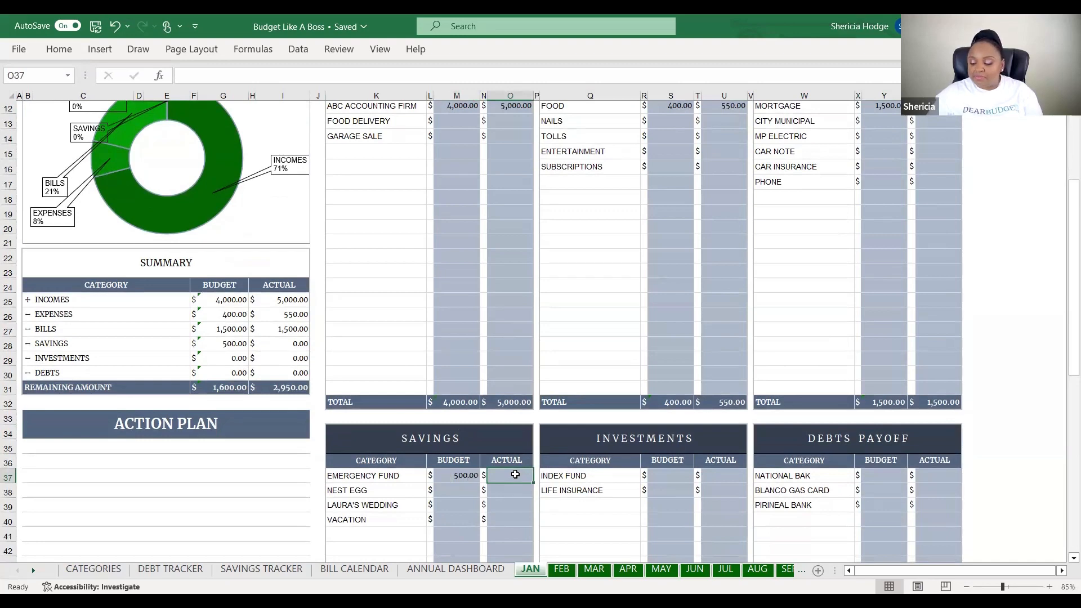
type("300")
left_click(536, 372)
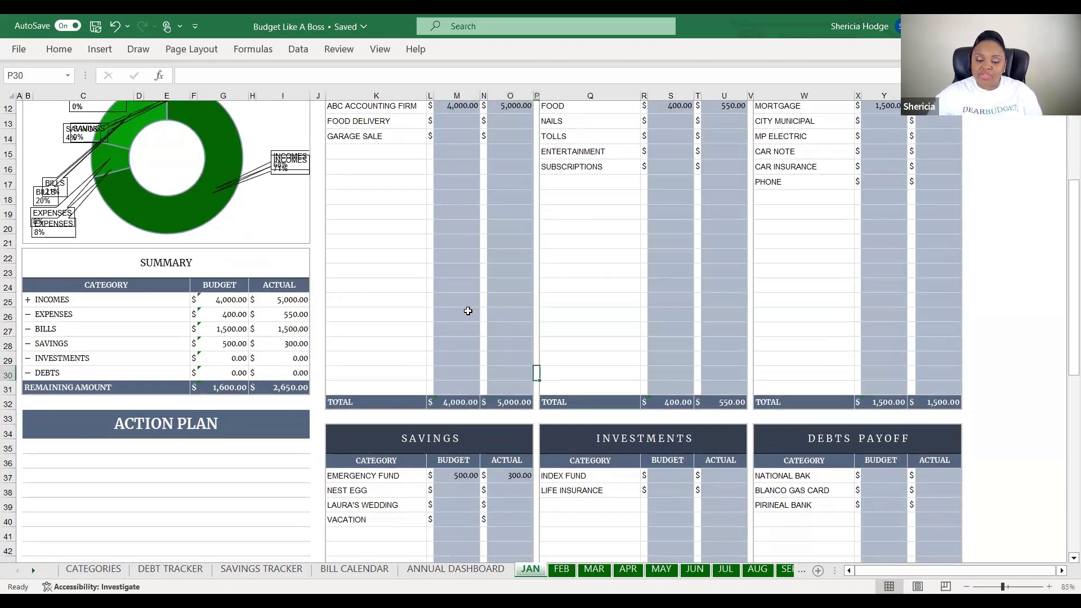
scroll(468, 311, "up", 4)
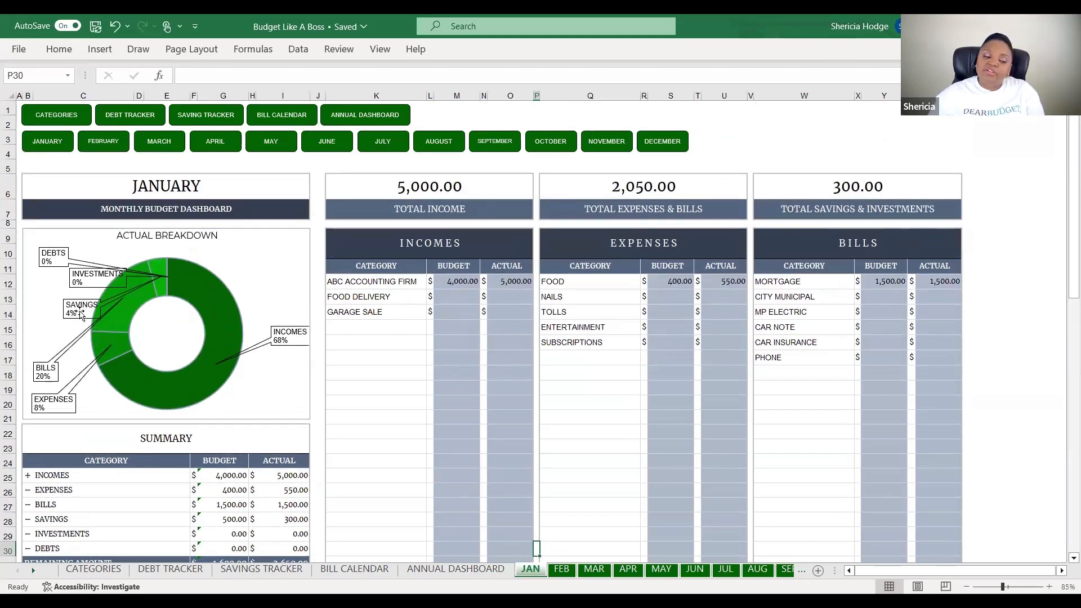
Scroll the January dashboard to view the Actual Breakdown chart percentages
mouse_move(171, 297)
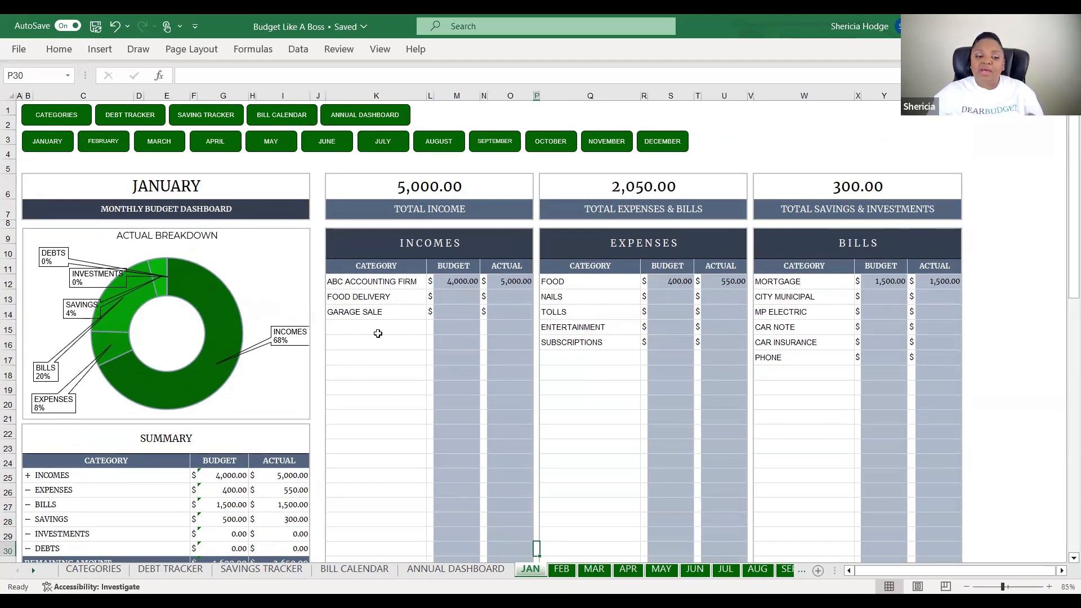
scroll(378, 333, "down", 1)
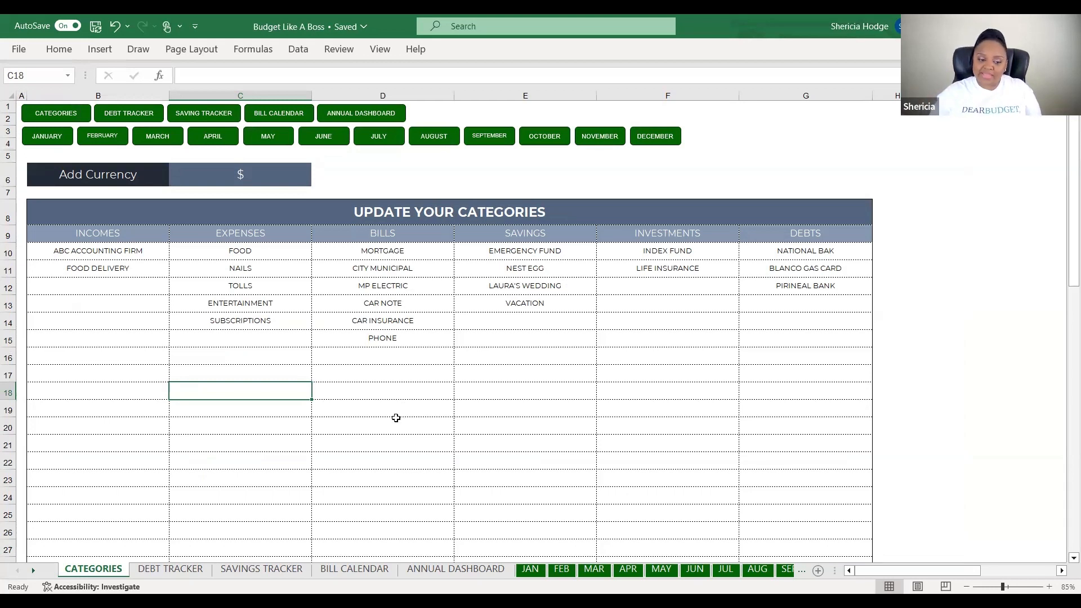
On Debt Tracker, inspect the first logged payment's date, debt and details, then the payoff columns
left_click(171, 570)
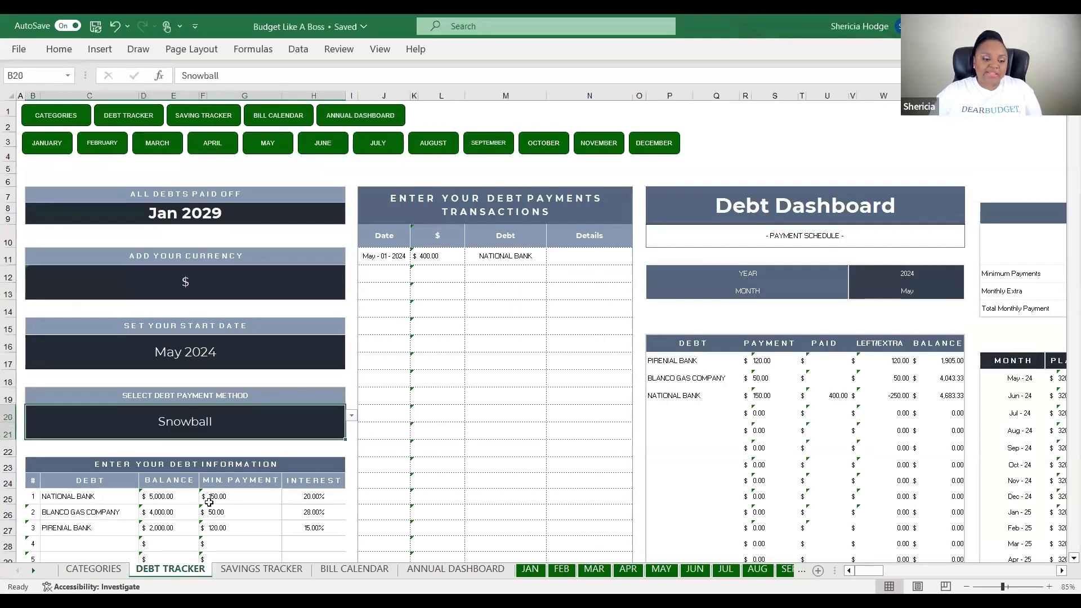
scroll(145, 463, "down", 1)
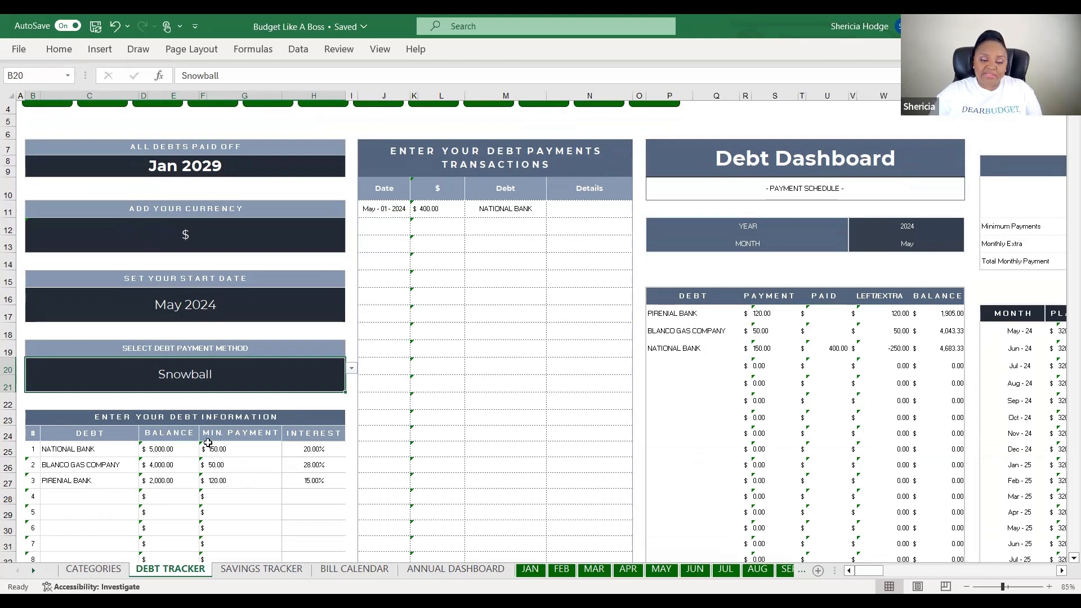
scroll(372, 345, "up", 1)
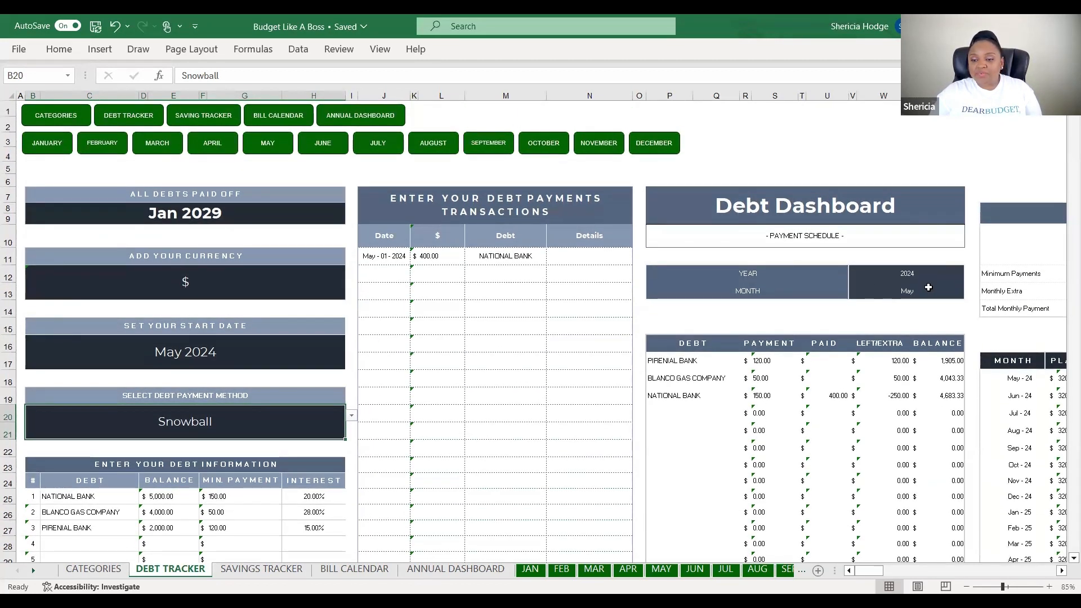
left_click(381, 256)
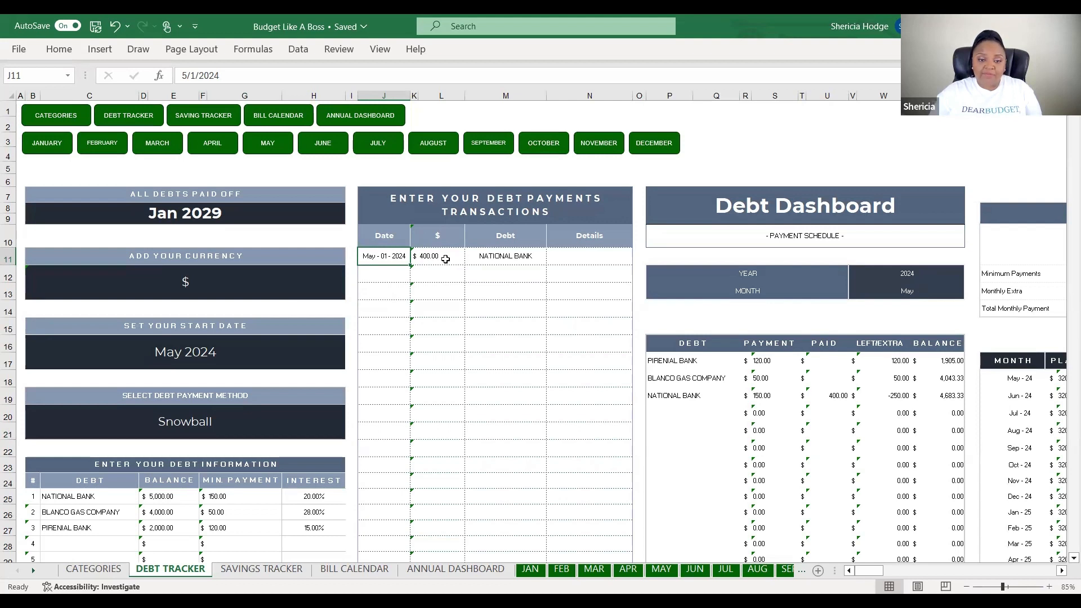
left_click(496, 258)
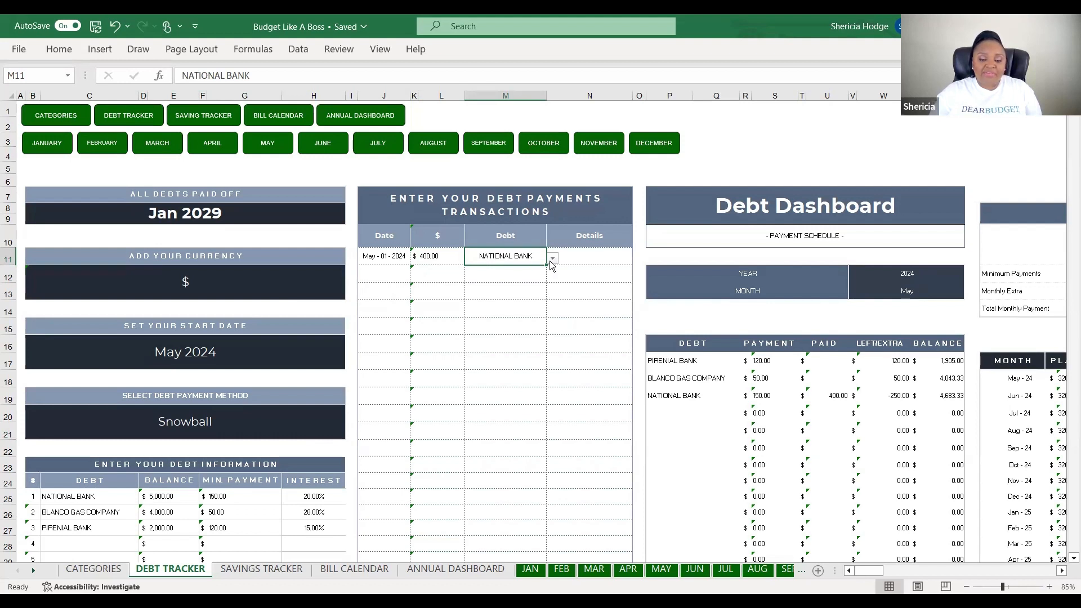
left_click(590, 257)
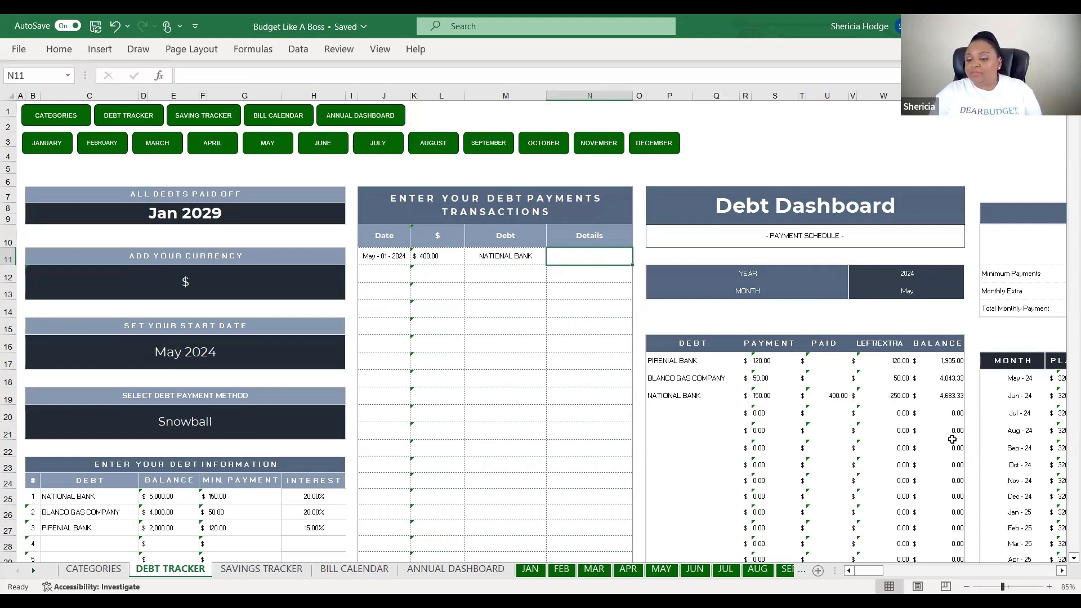
left_click_drag(872, 570, 895, 570)
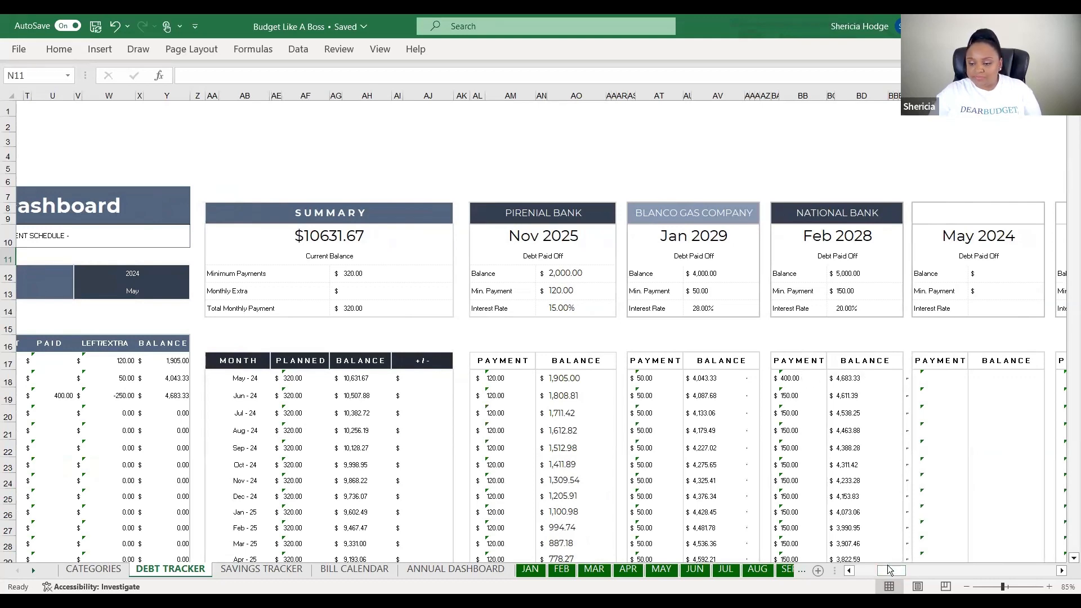
left_click_drag(849, 570, 748, 577)
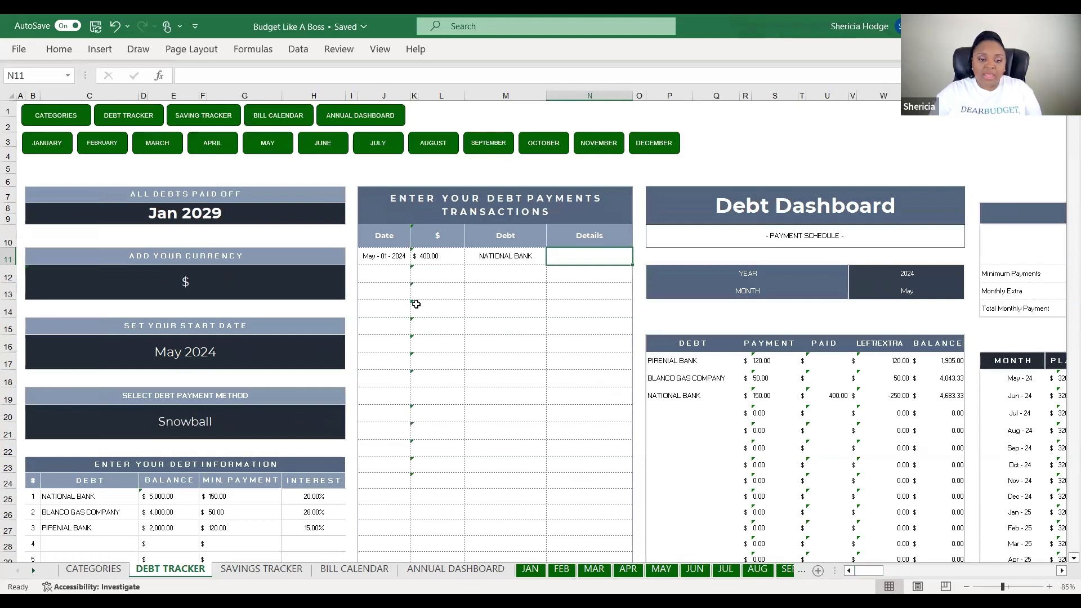
In row 12, enter date 05/15/2024, amount 50 and debt BLANCO GAS COMPANY
left_click(382, 276)
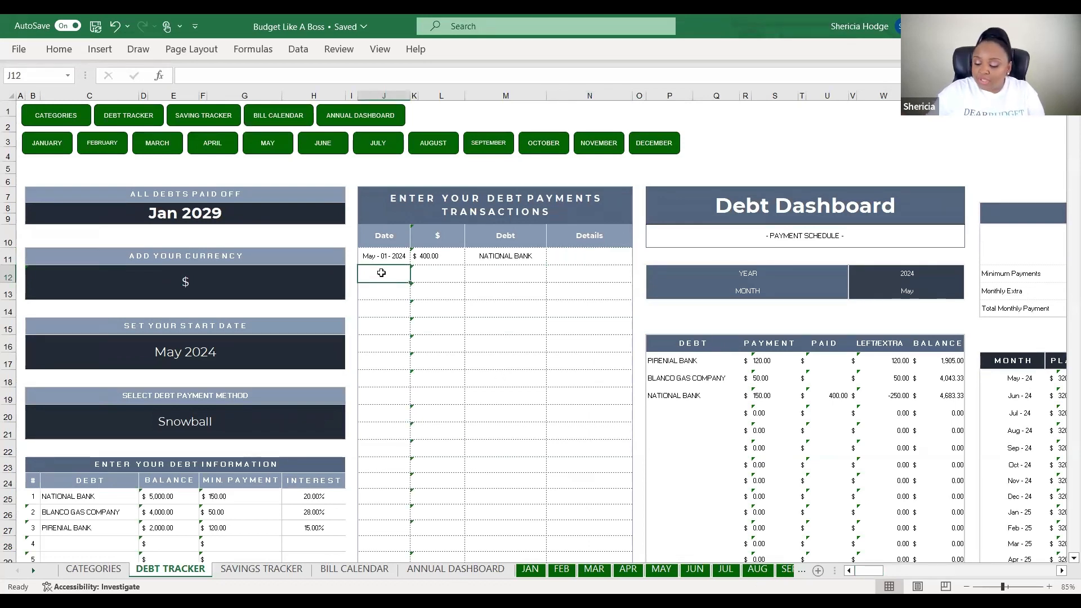
type("05/15/2024")
left_click(433, 274)
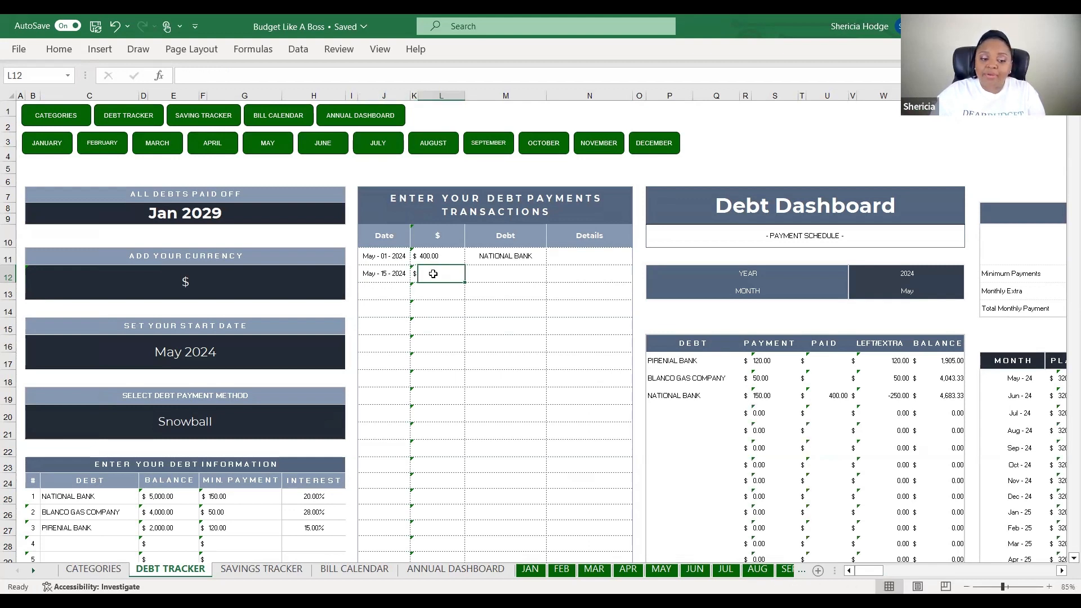
type("50")
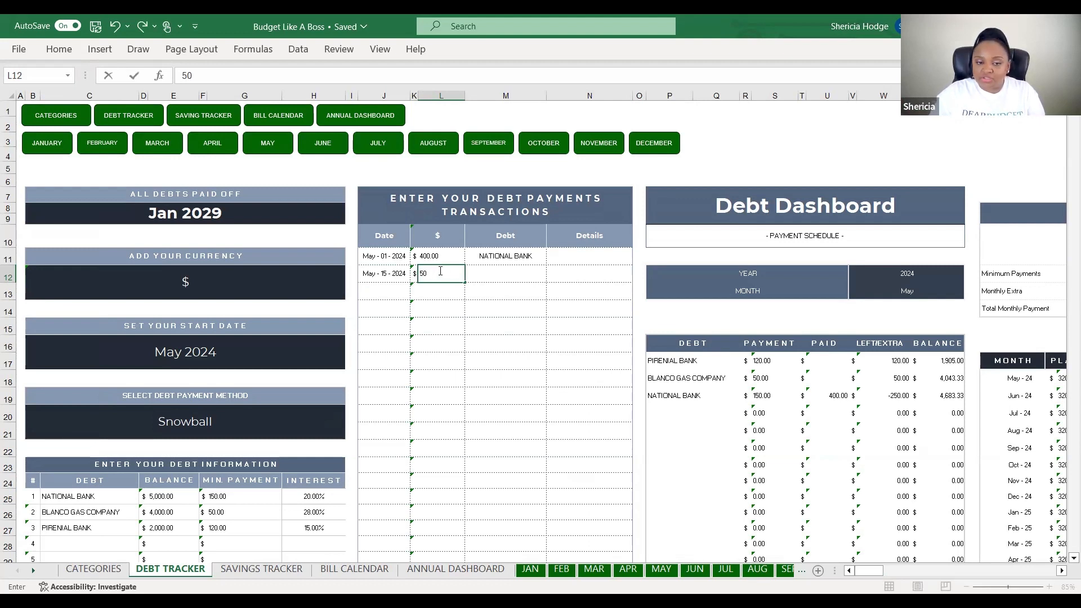
left_click(505, 273)
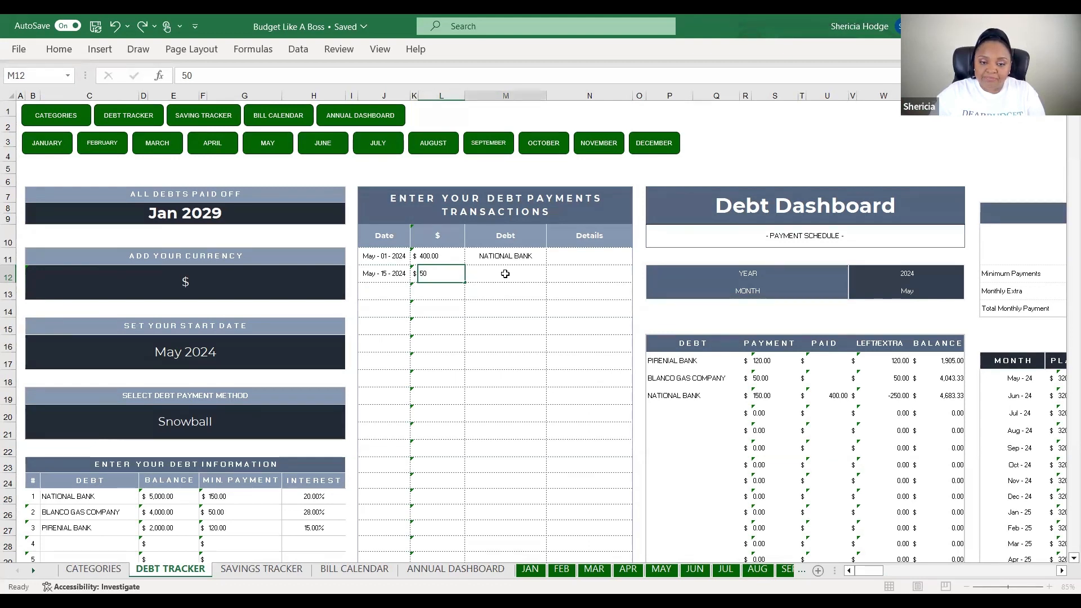
left_click(553, 276)
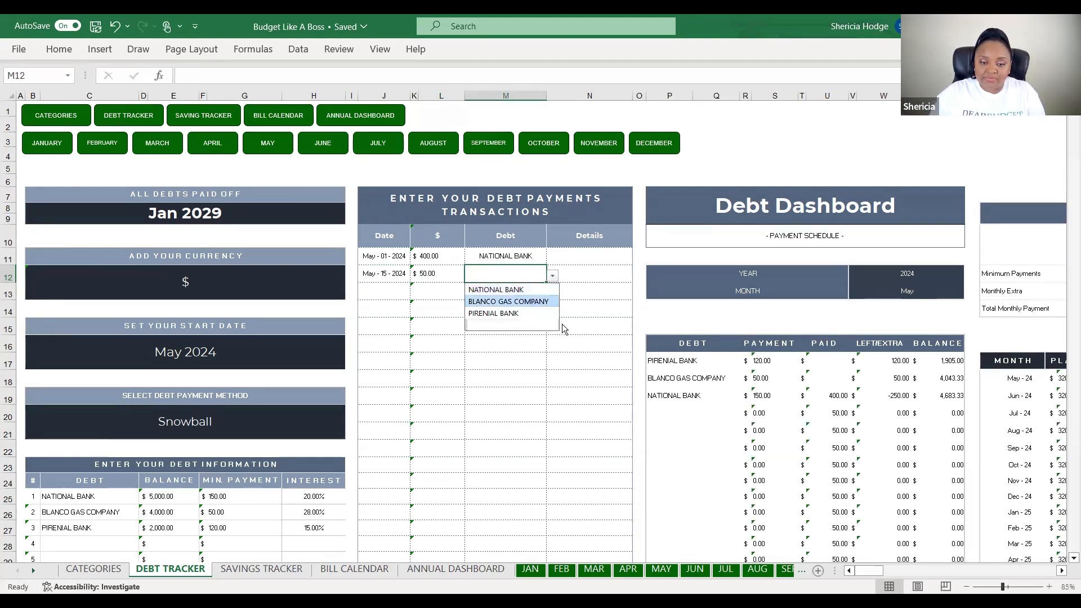
key("Return")
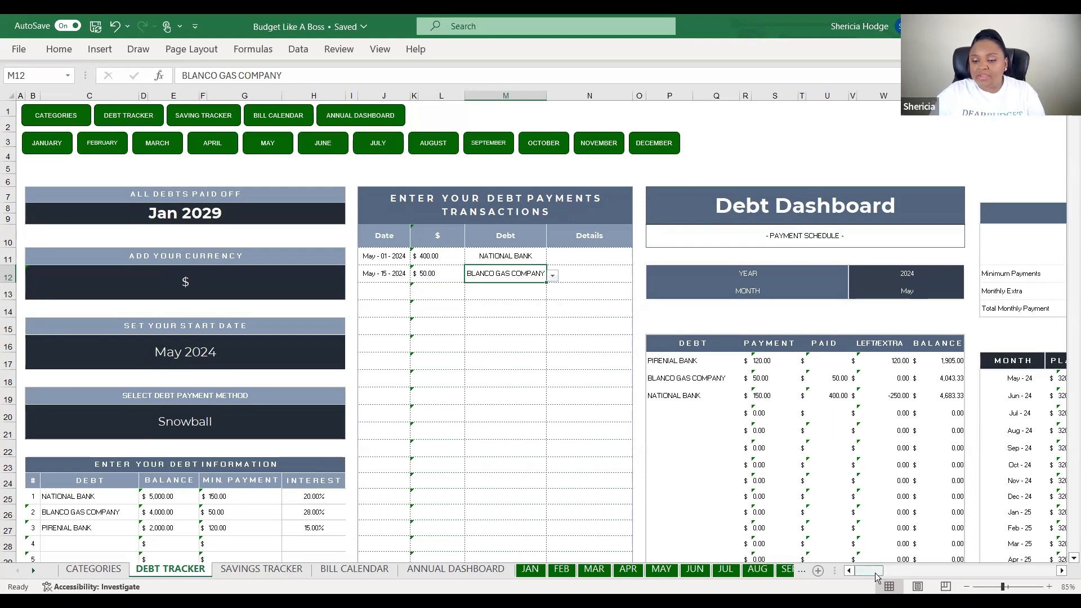
left_click_drag(872, 569, 895, 569)
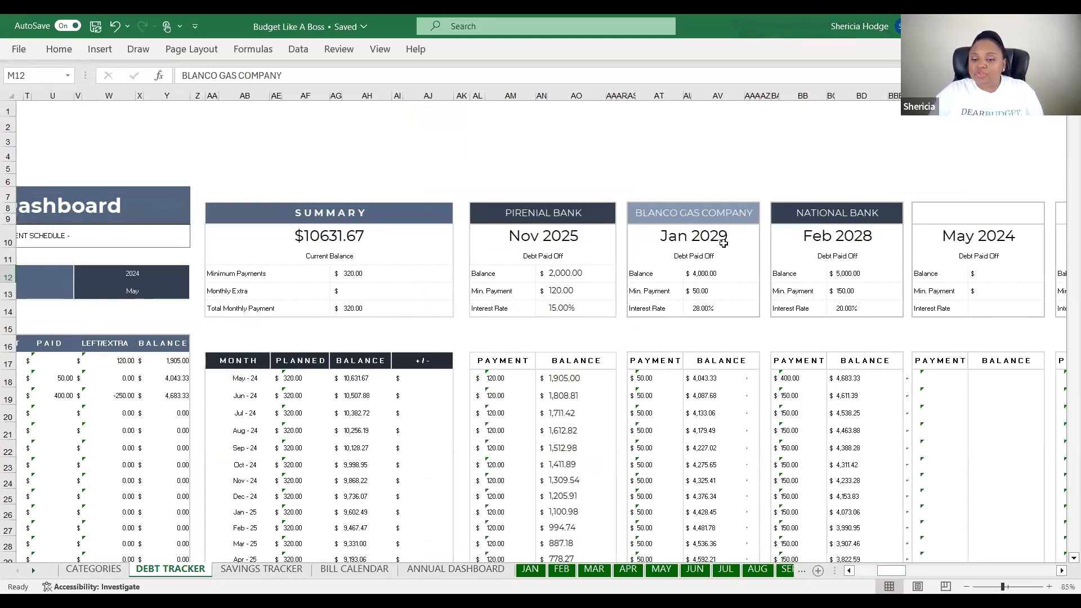
left_click_drag(875, 572, 847, 572)
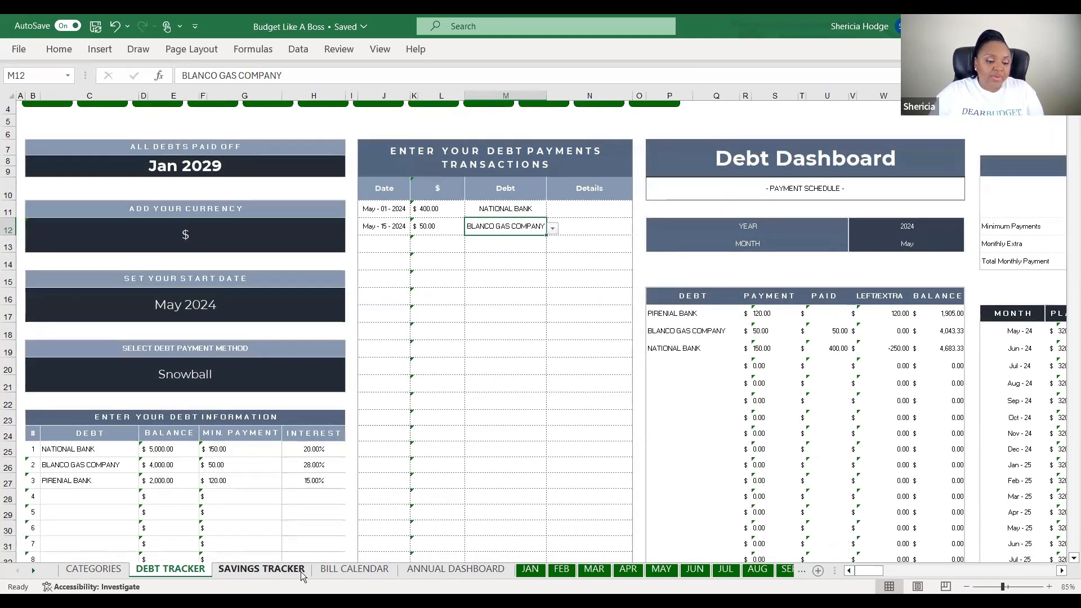
On the JAN sheet, enter Food Delivery income as 800 budgeted and 700 actual
left_click(526, 569)
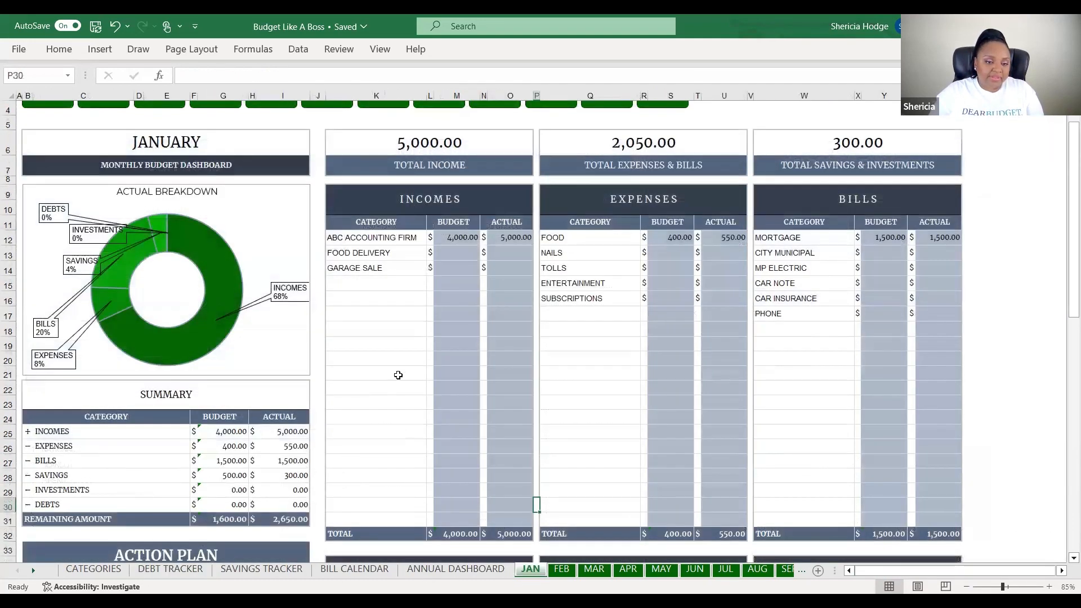
left_click(454, 281)
left_click(457, 251)
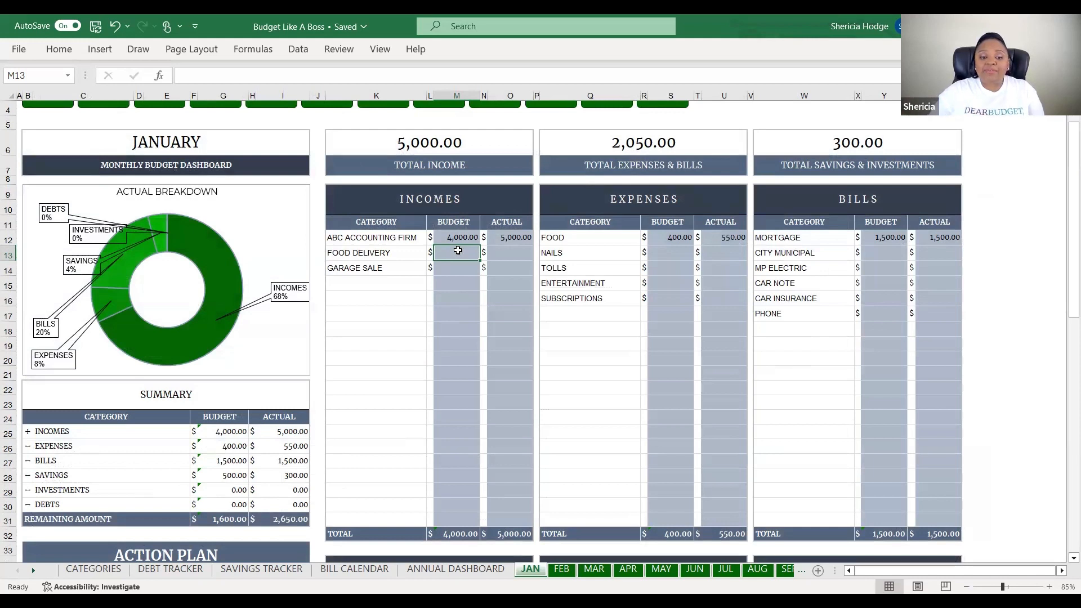
left_click(456, 239)
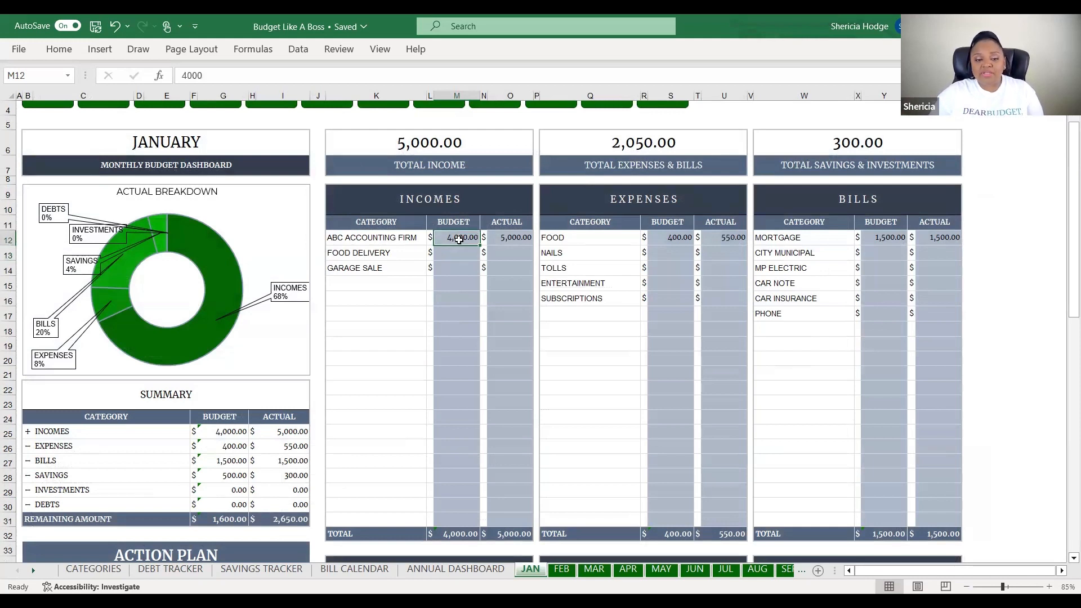
left_click(510, 239)
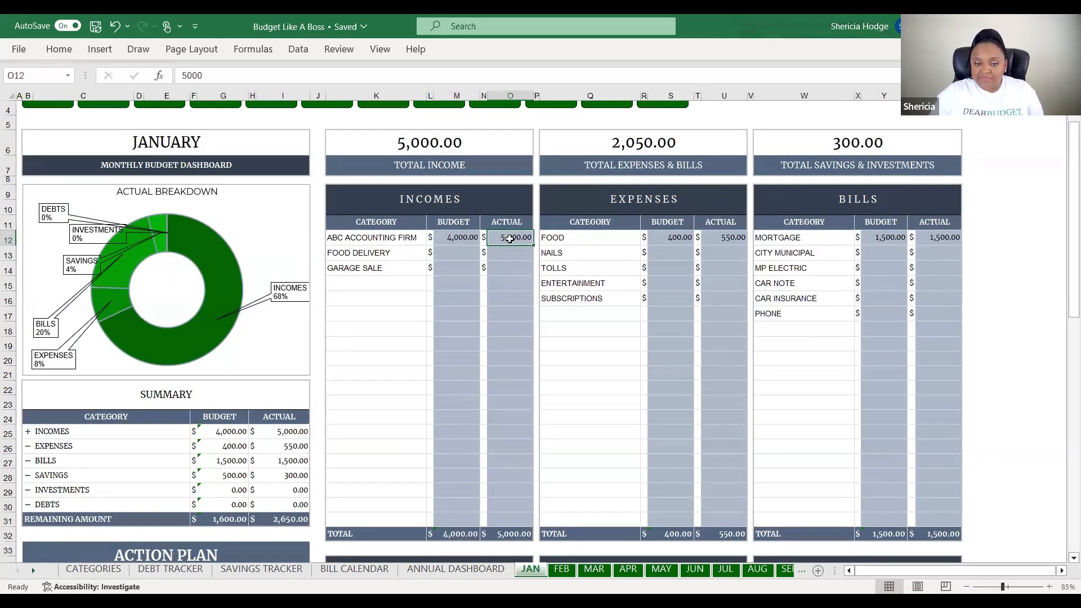
left_click(458, 251)
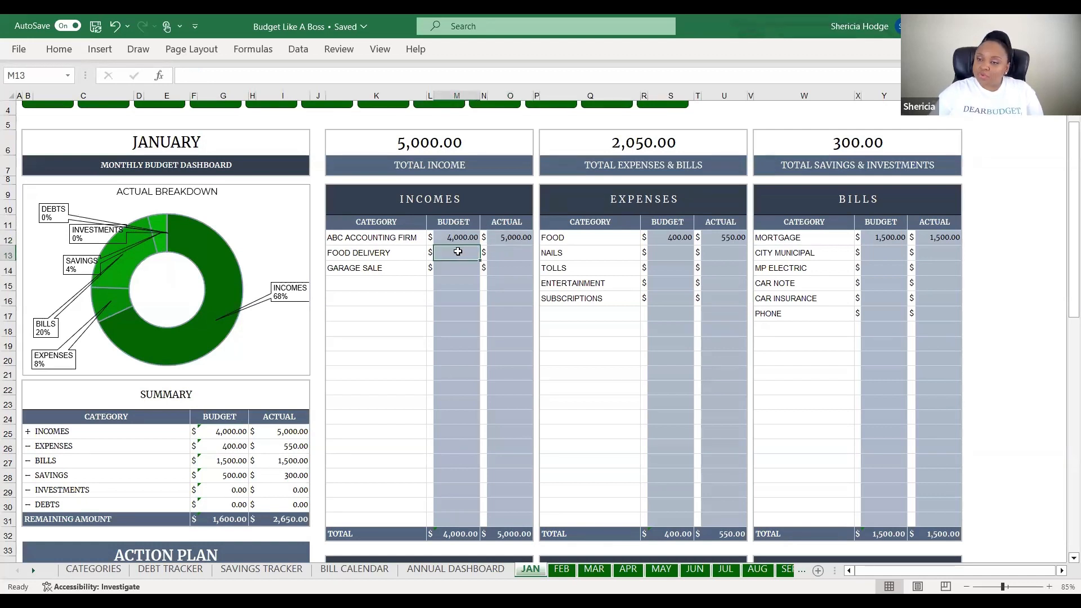
type("800")
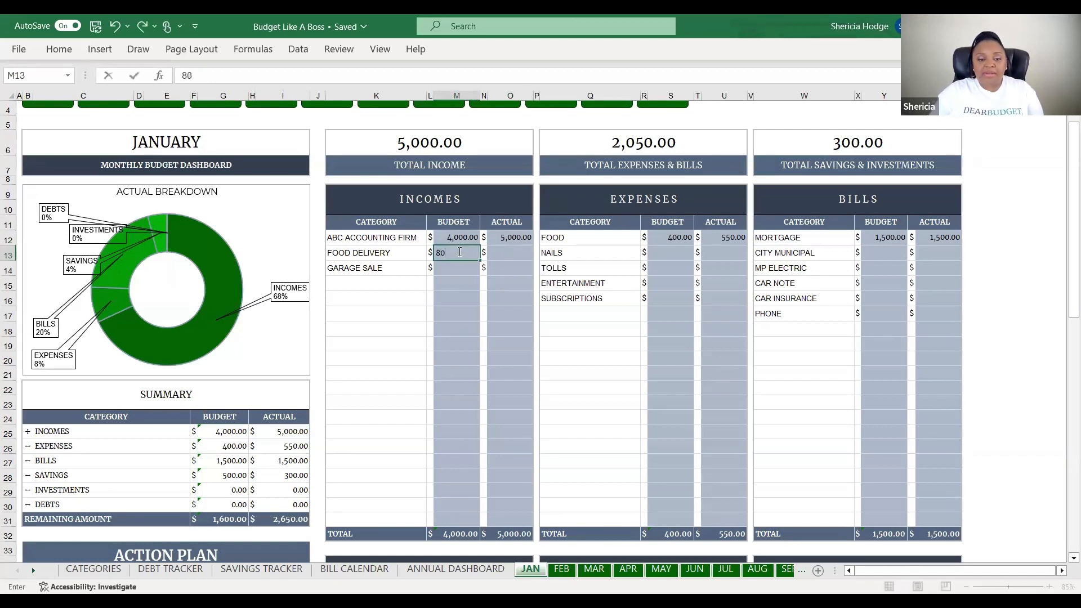
left_click(515, 254)
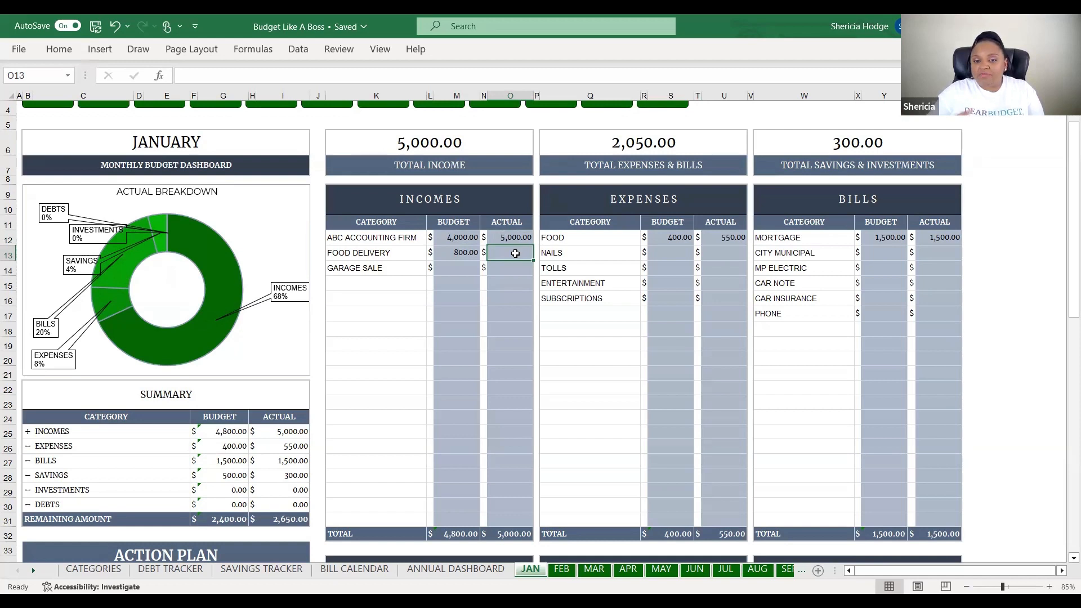
type("700")
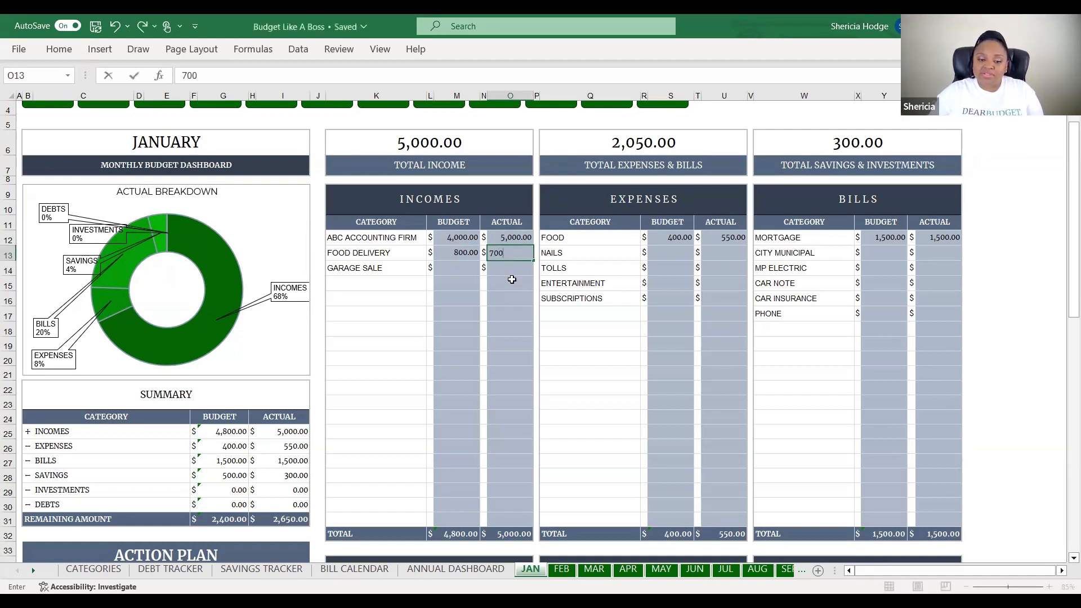
left_click(512, 281)
Record Garage Sale income as 300 budgeted and 200 actual, and budget 200 for Nails
left_click(458, 268)
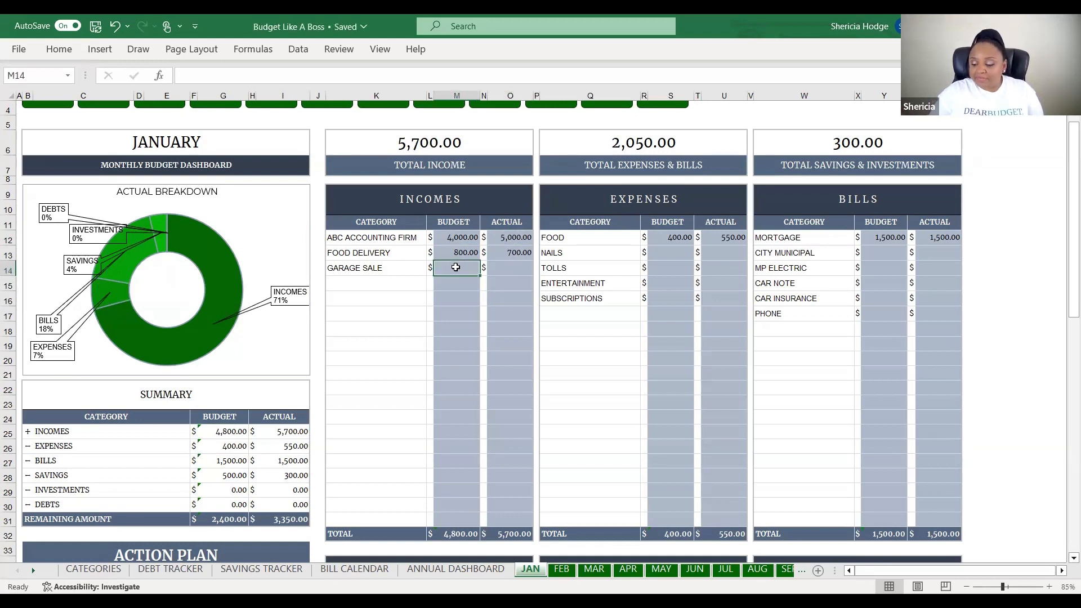
type("300")
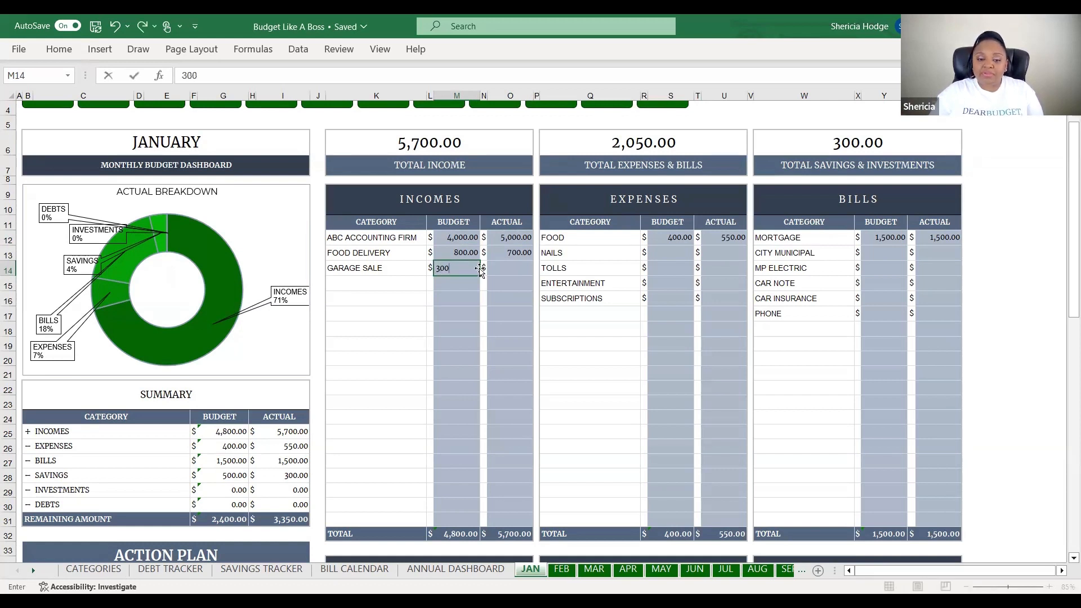
left_click(512, 266)
type("200")
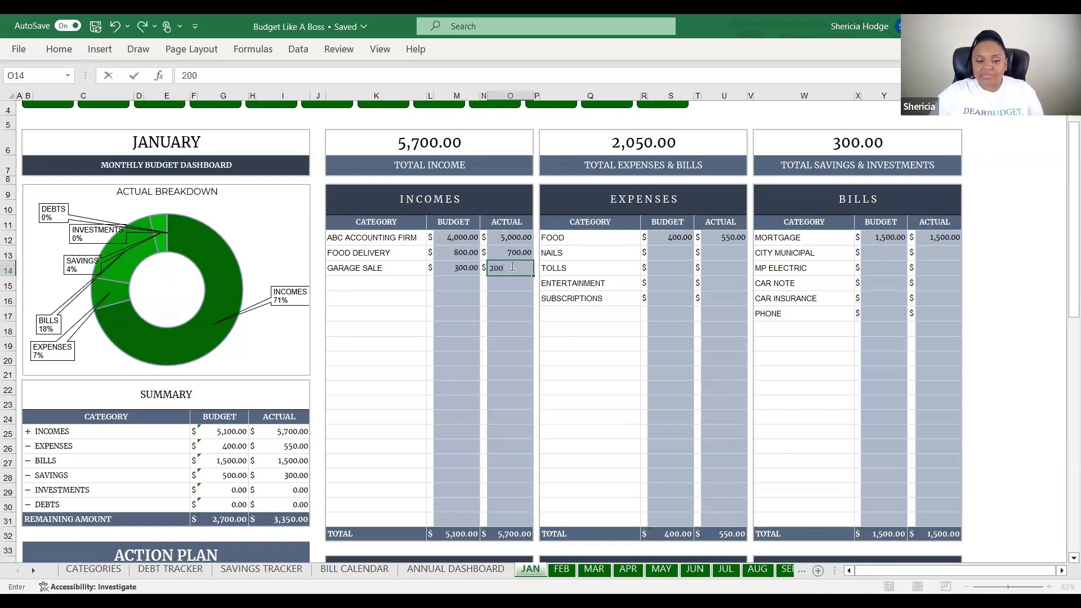
key("Return")
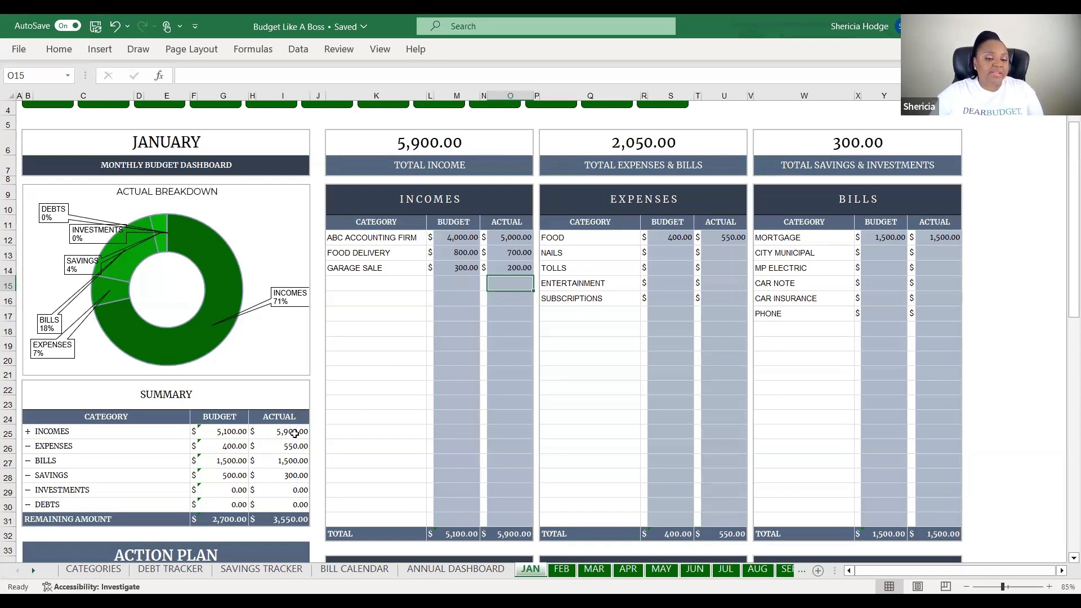
left_click(690, 254)
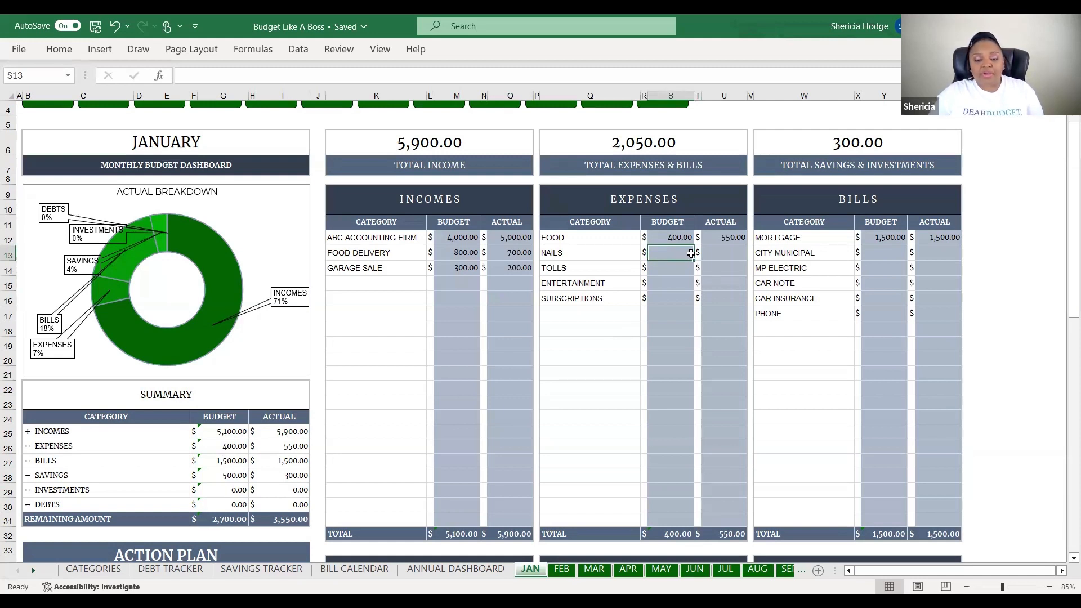
type("200")
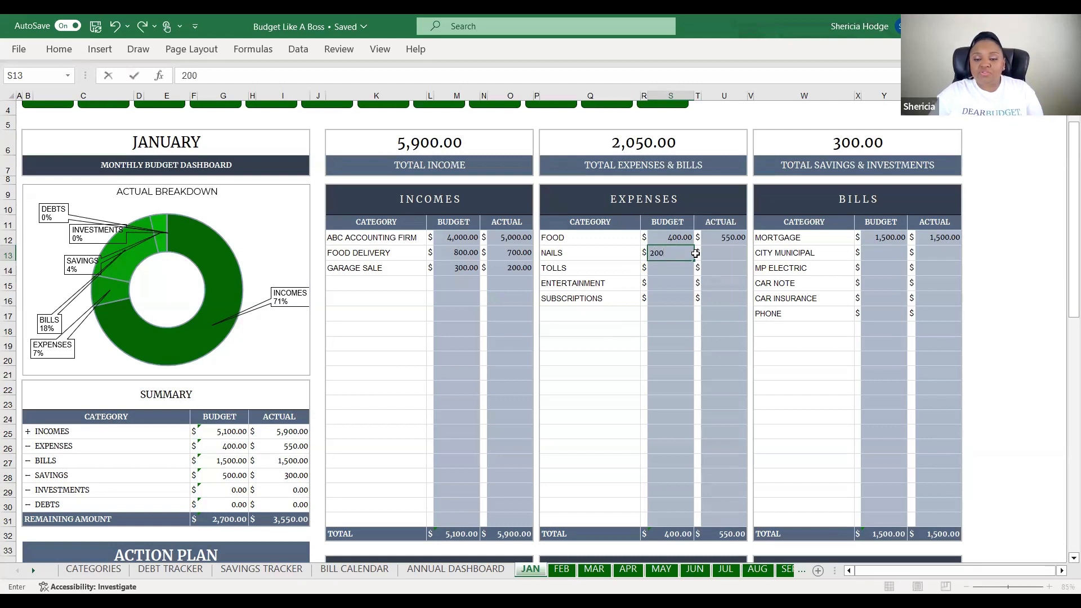
left_click(731, 253)
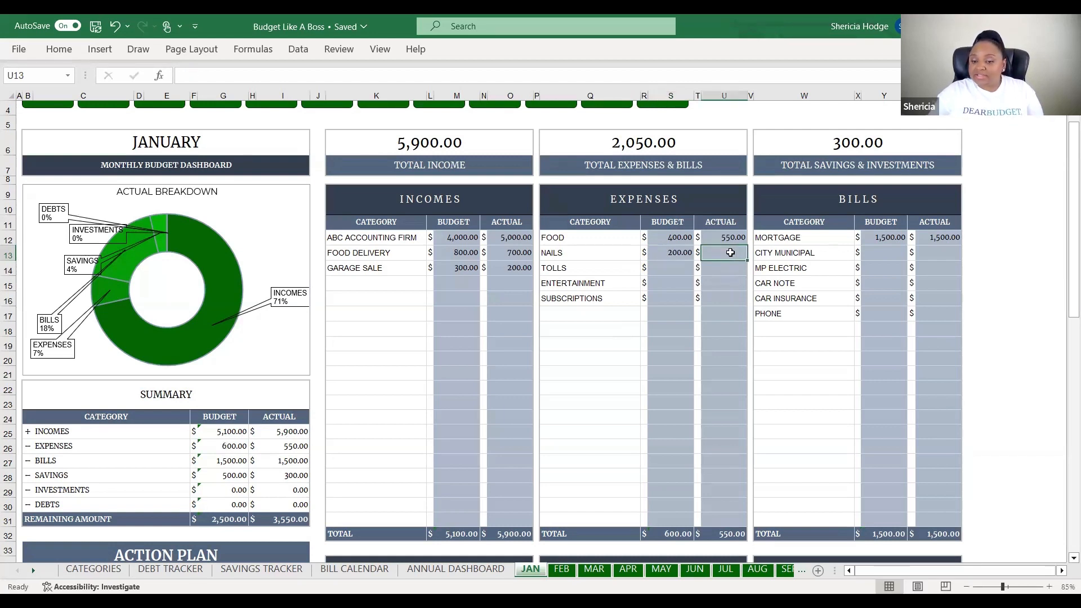
Enter Nails actual 220, Tolls 50/50 and Entertainment 200/250 in the expenses
type("220")
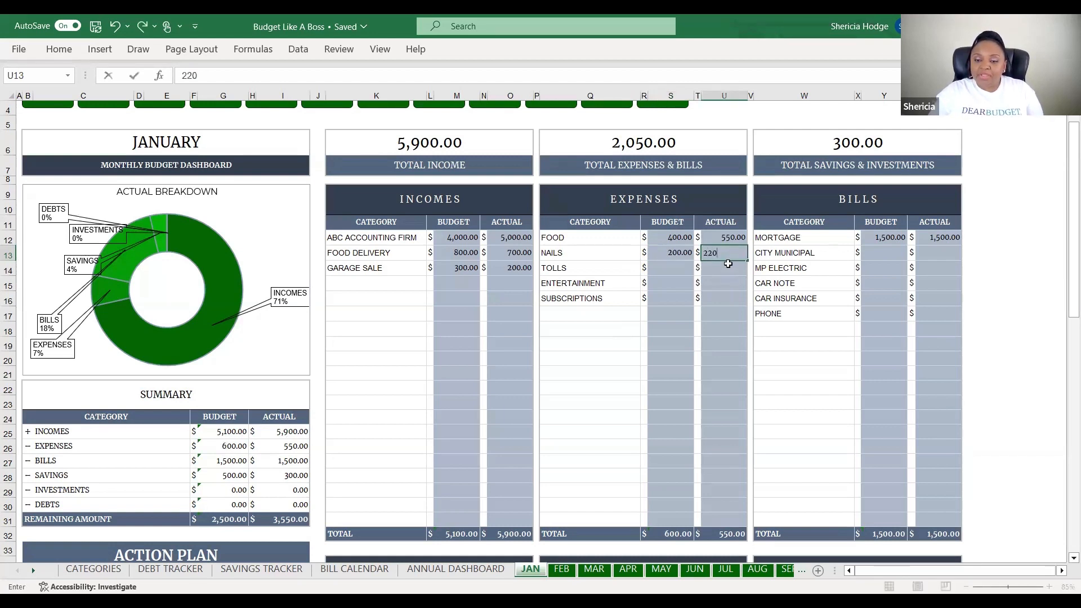
left_click(726, 267)
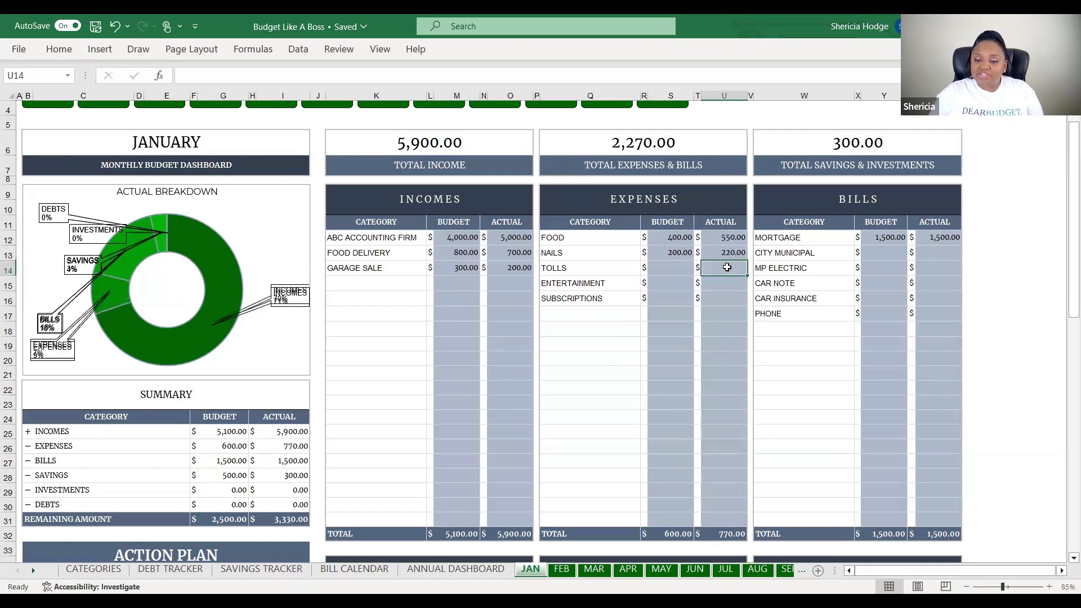
left_click(668, 267)
type("50")
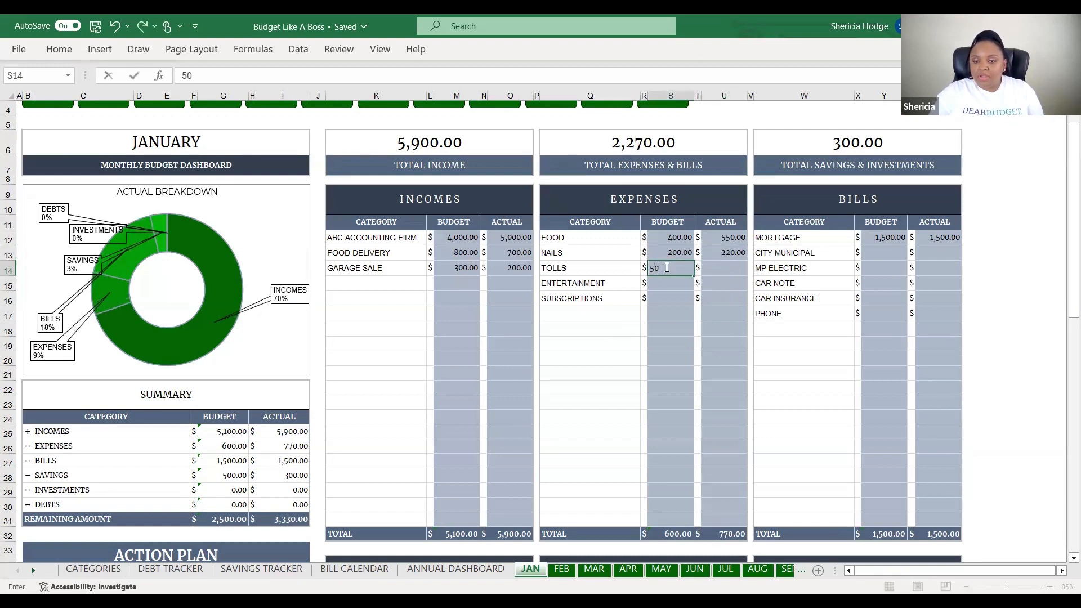
left_click(718, 271)
type("50")
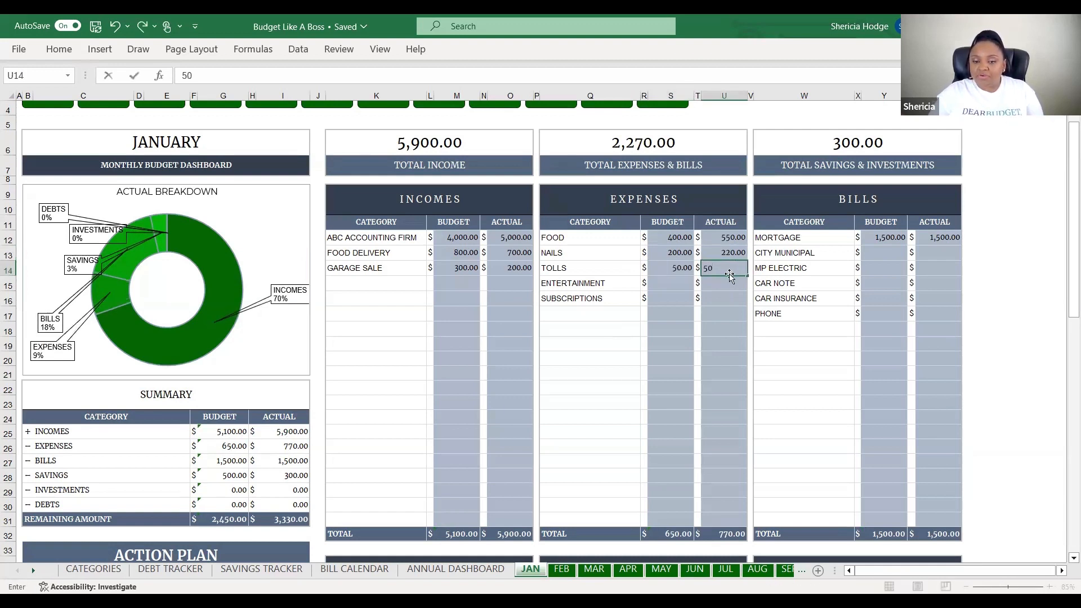
left_click(659, 281)
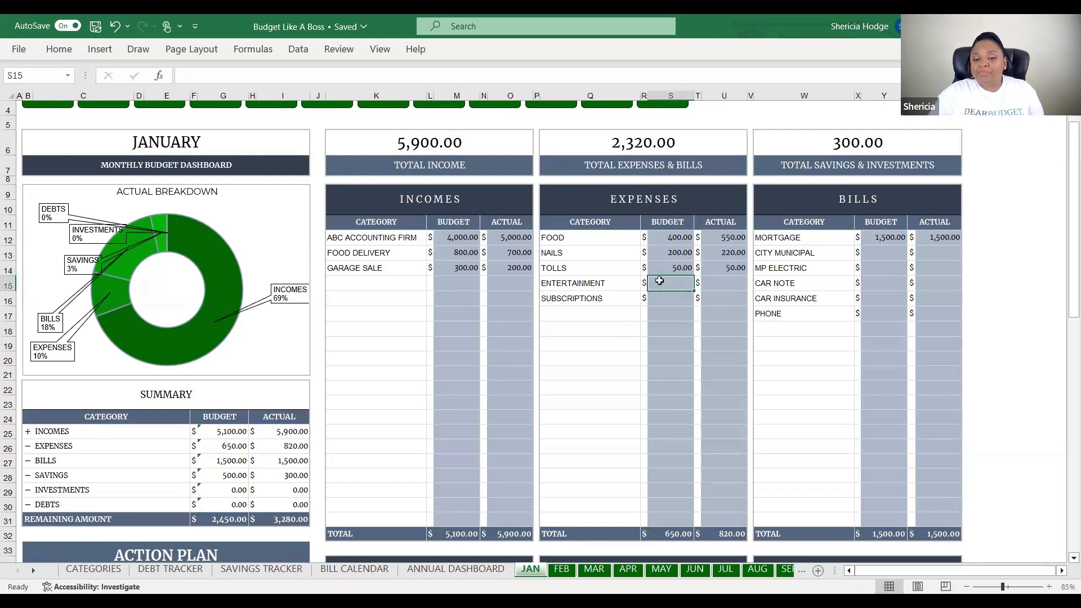
type("200")
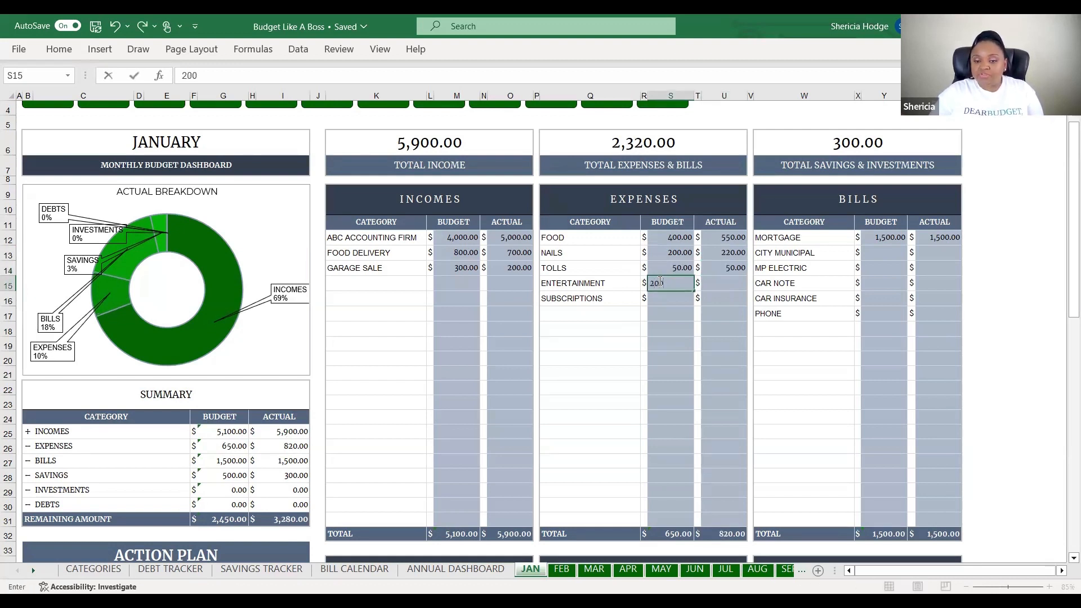
left_click(735, 283)
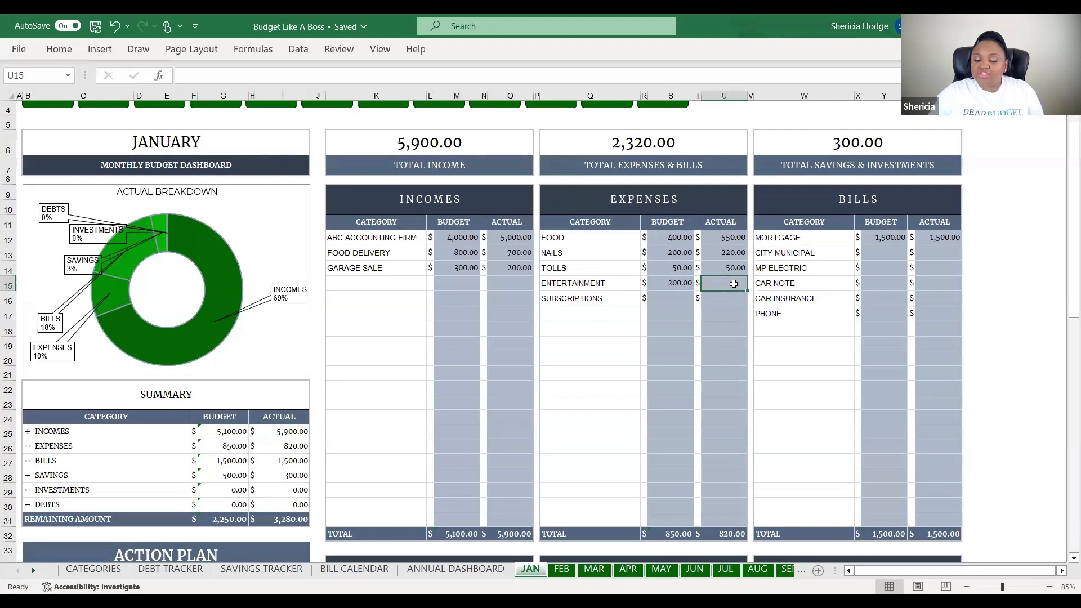
type("250")
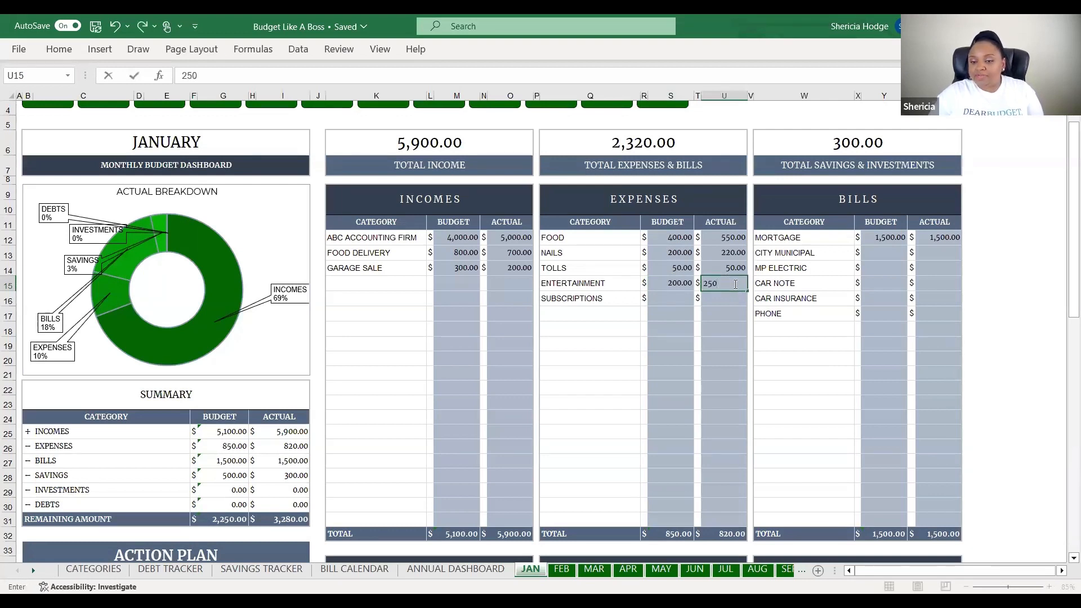
key("Return")
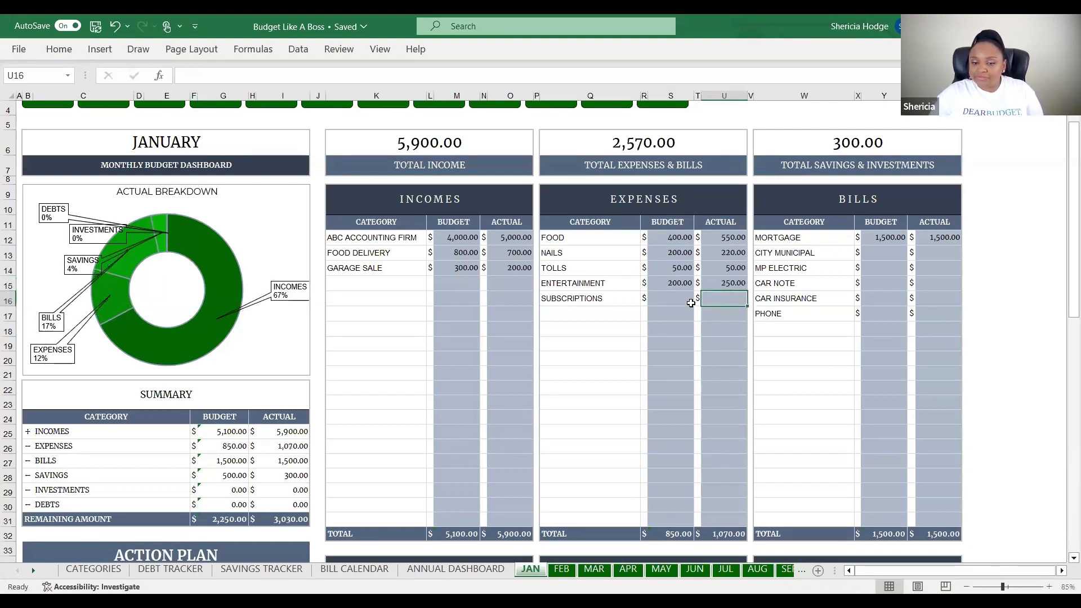
Enter Subscriptions as 40 budgeted and 40 actual
left_click(670, 302)
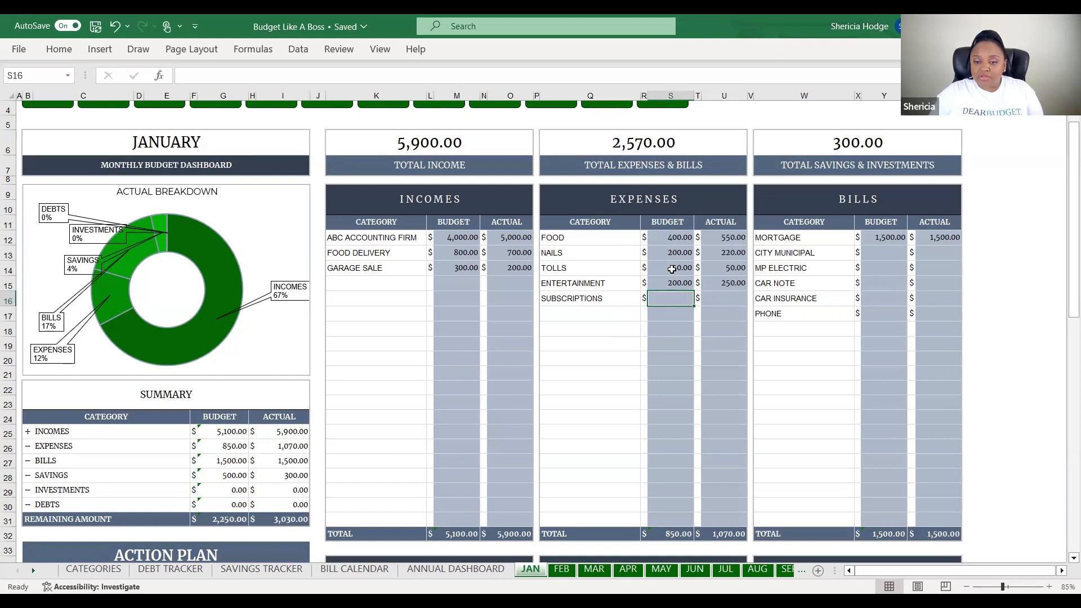
type("40")
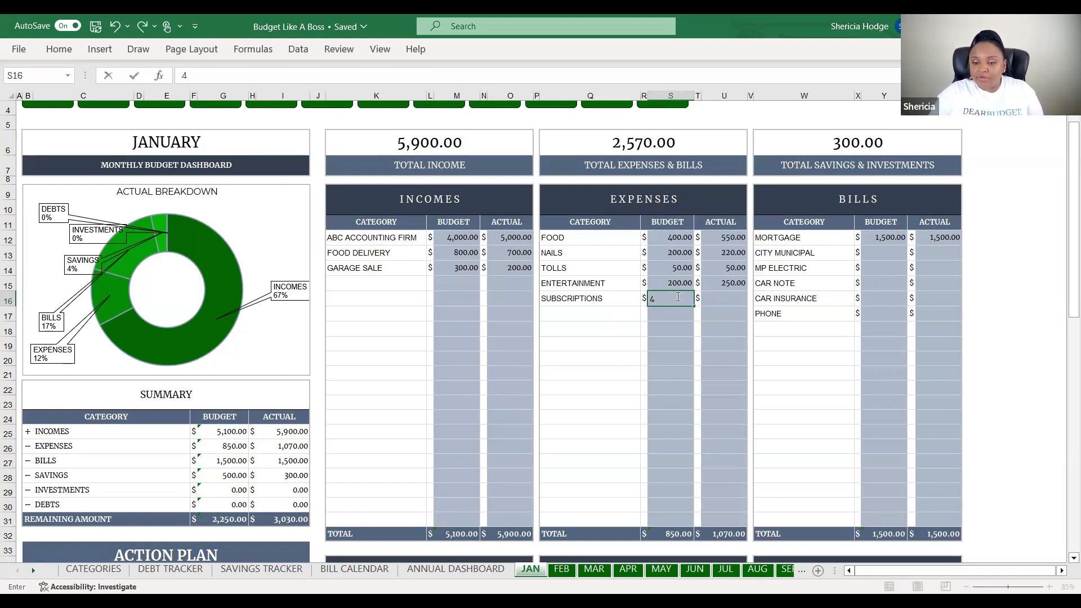
left_click(729, 300)
type("40")
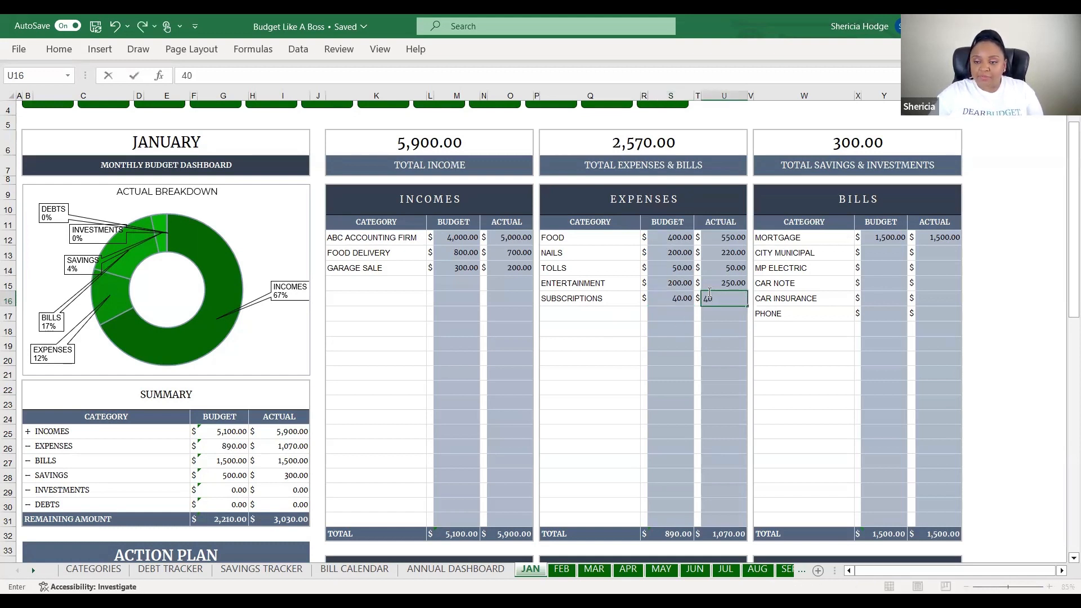
left_click(851, 254)
left_click(884, 253)
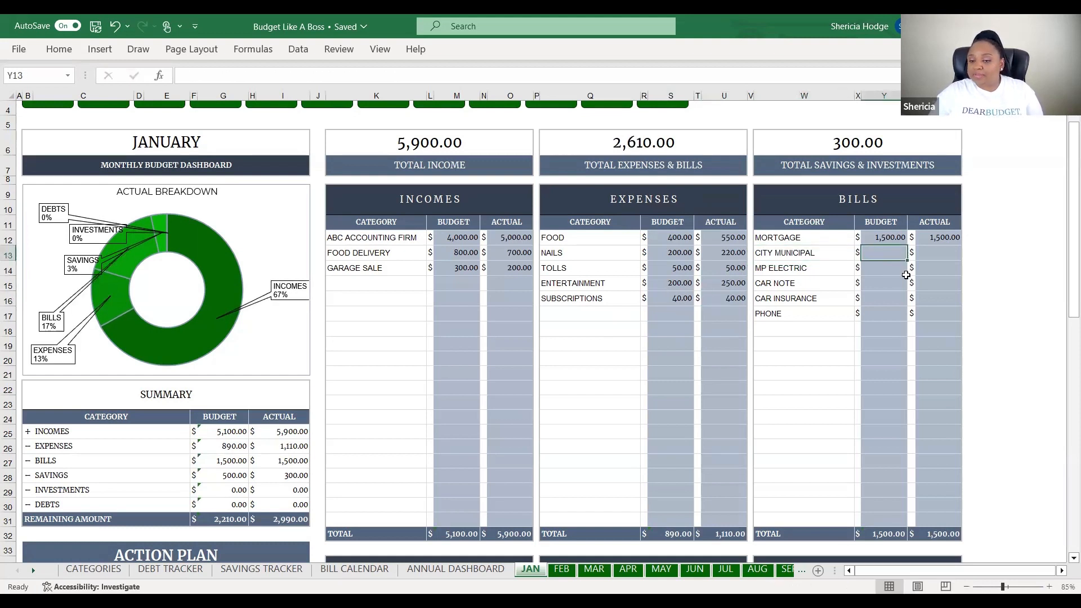
Enter City Municipal bill as 70/75 and MP Electric as 100/90 budget/actual
type("70")
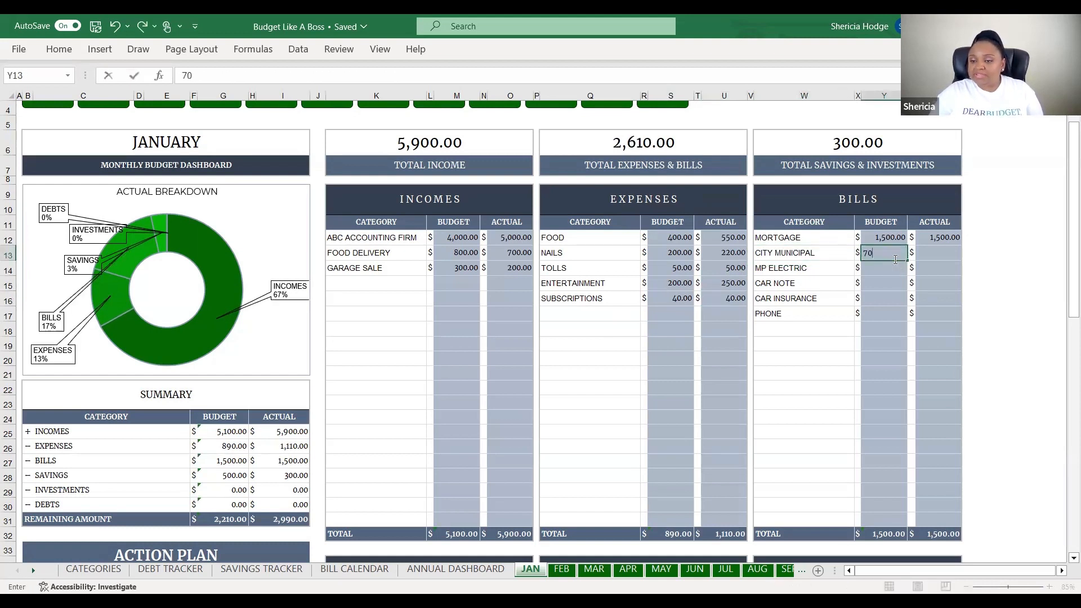
left_click(916, 252)
type("75")
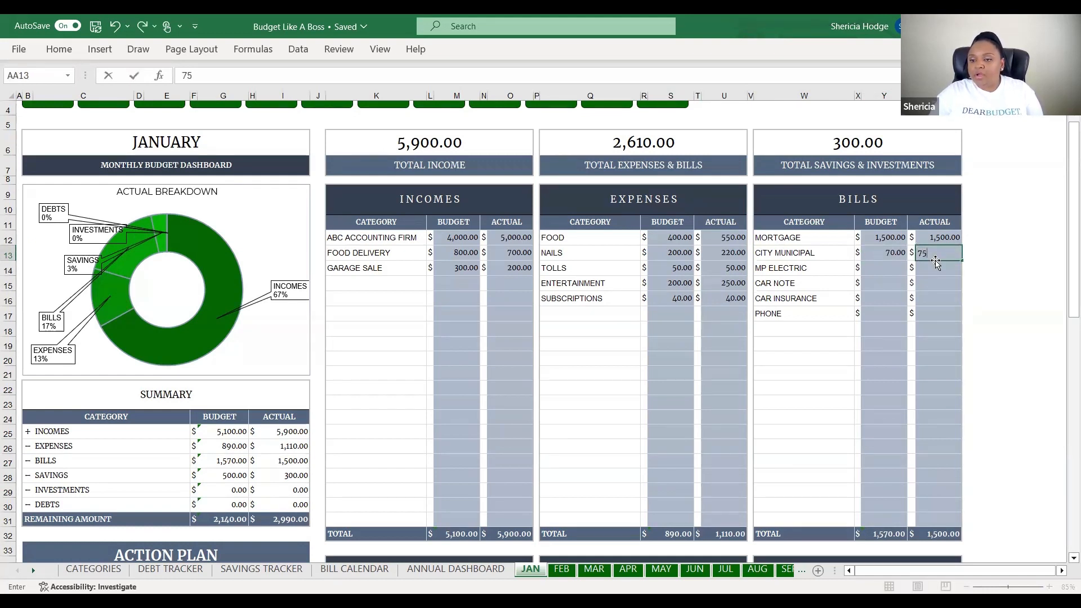
key("Return")
left_click(883, 270)
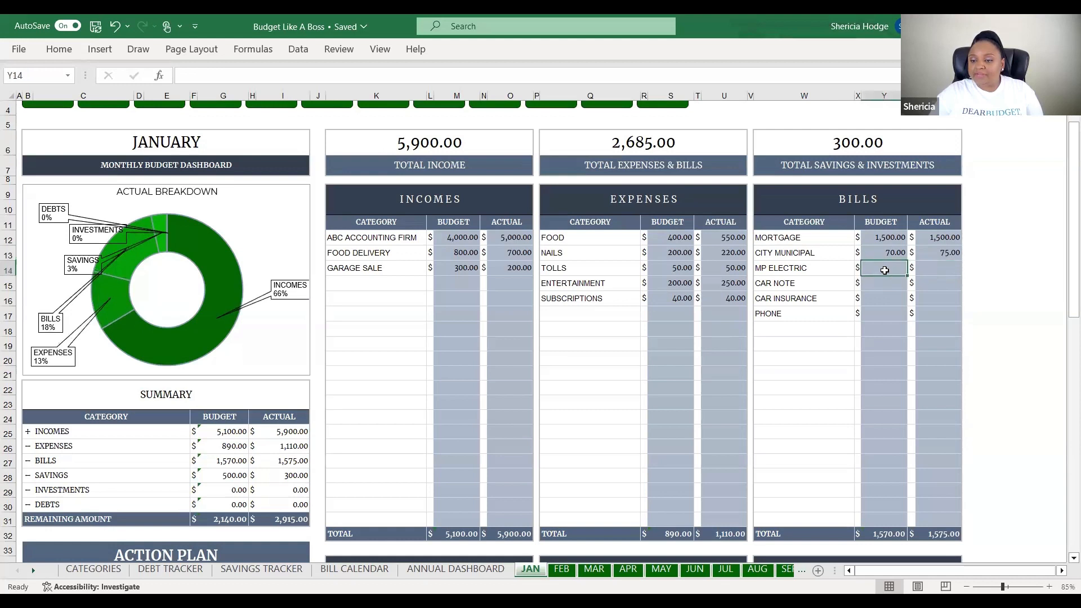
type("100")
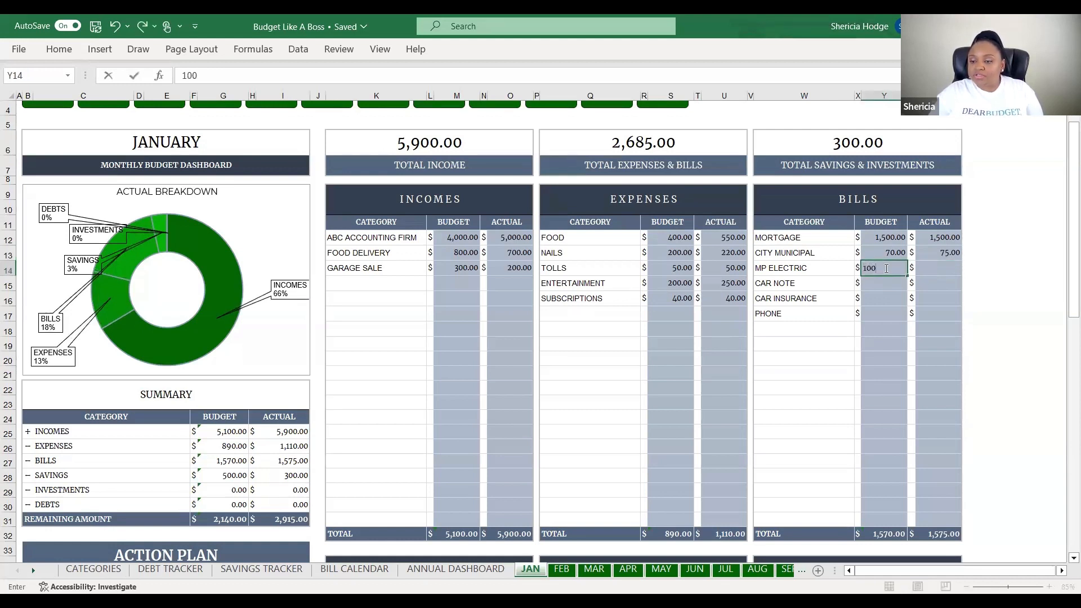
left_click(931, 267)
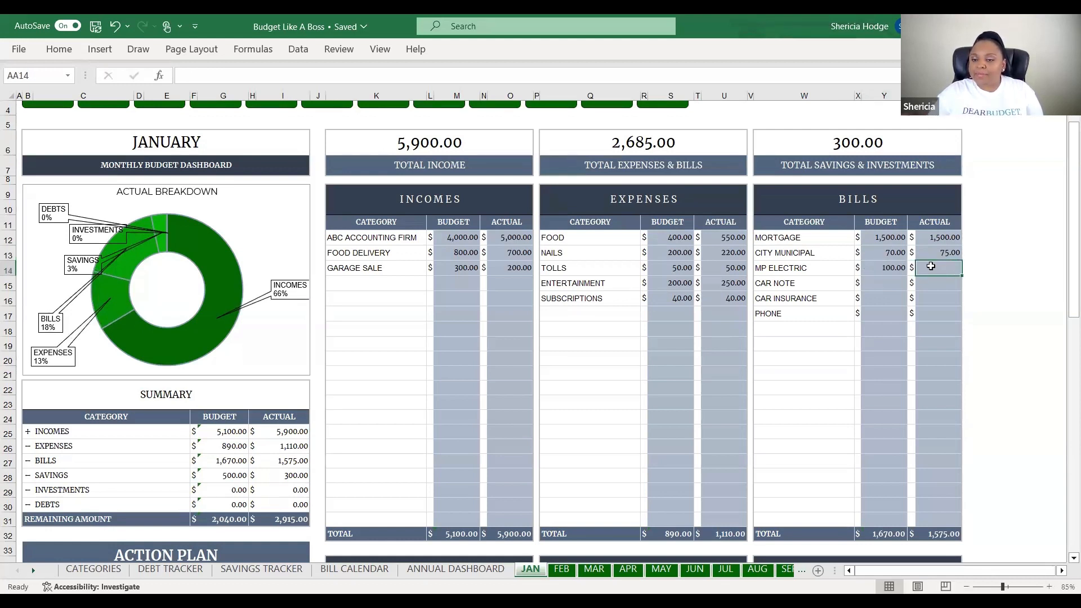
type("90")
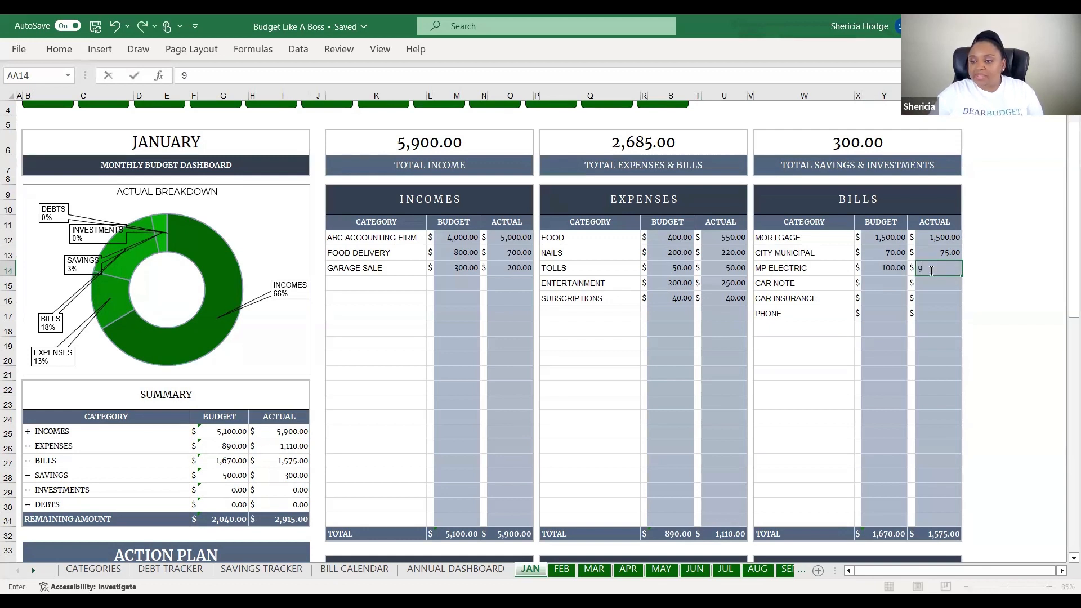
left_click(885, 287)
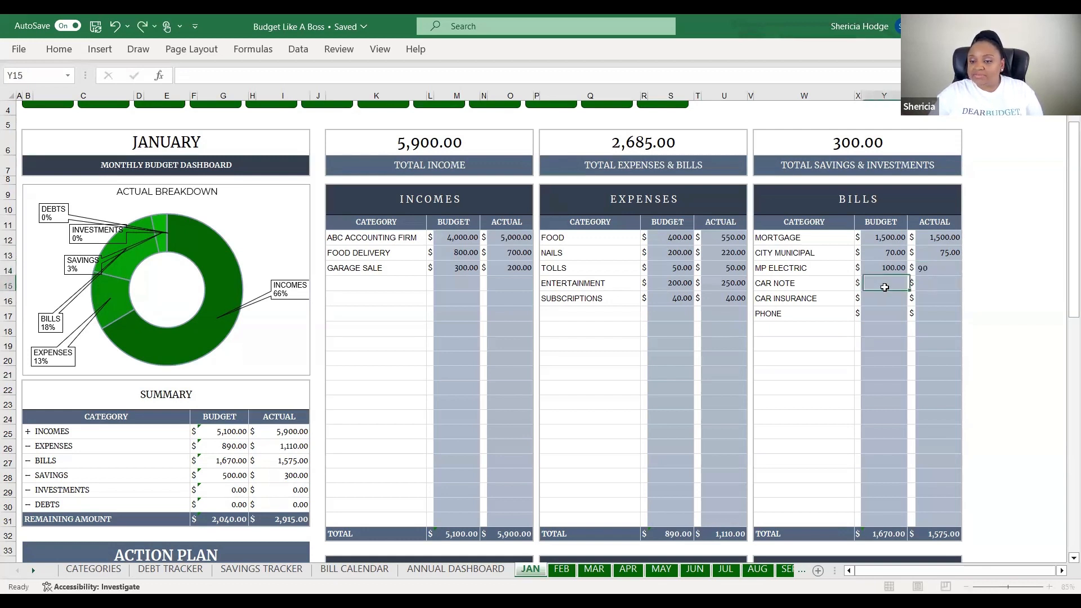
Enter Car Note 300/300, Car Insurance 120/120 and Phone 75/75 in the Bills table
type("300")
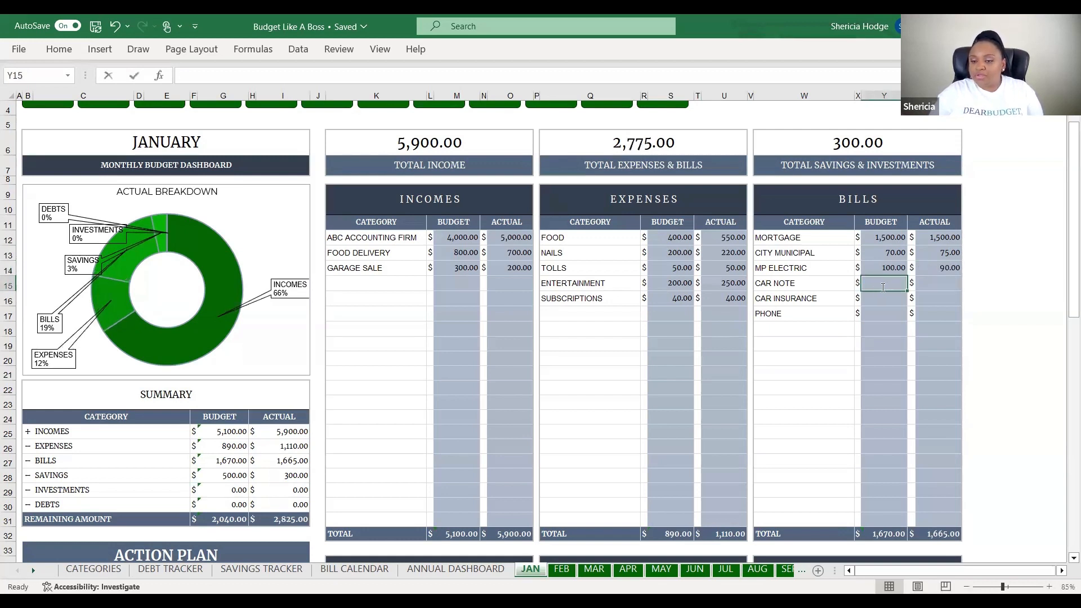
left_click(931, 286)
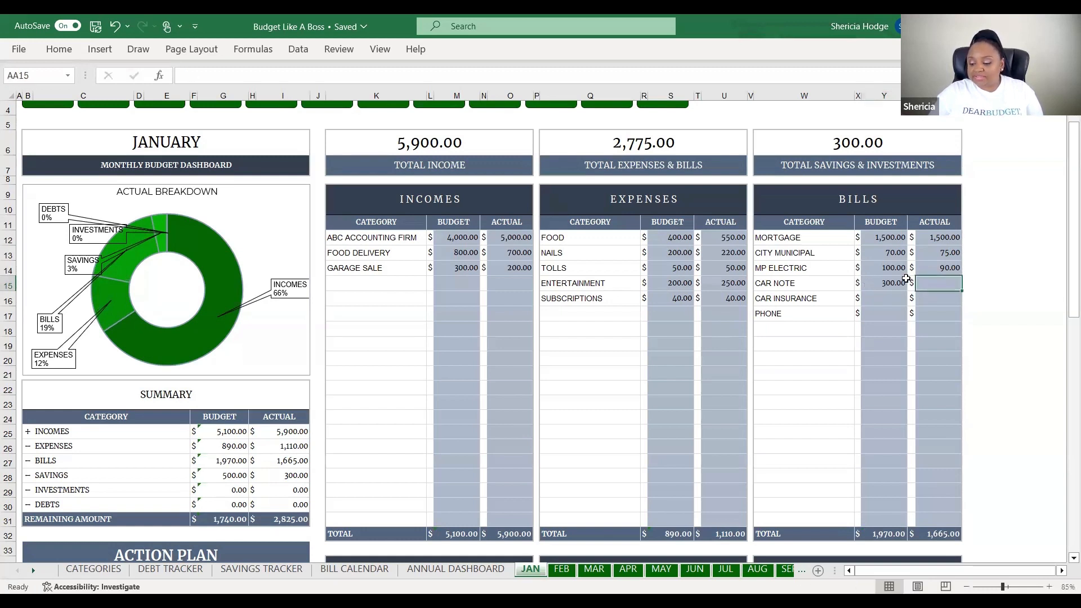
type("300")
left_click(895, 300)
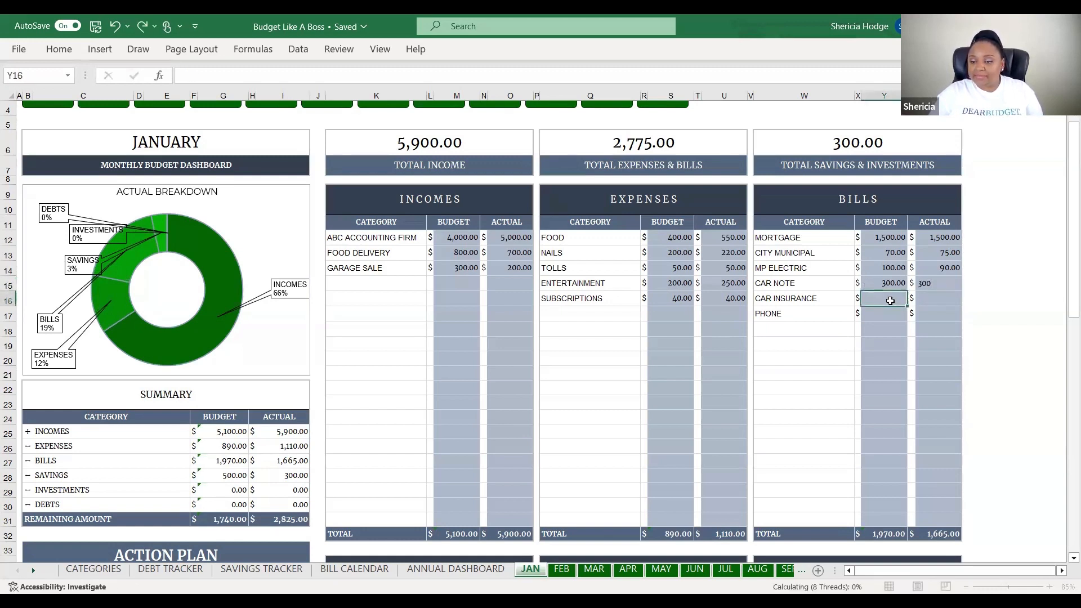
type("120")
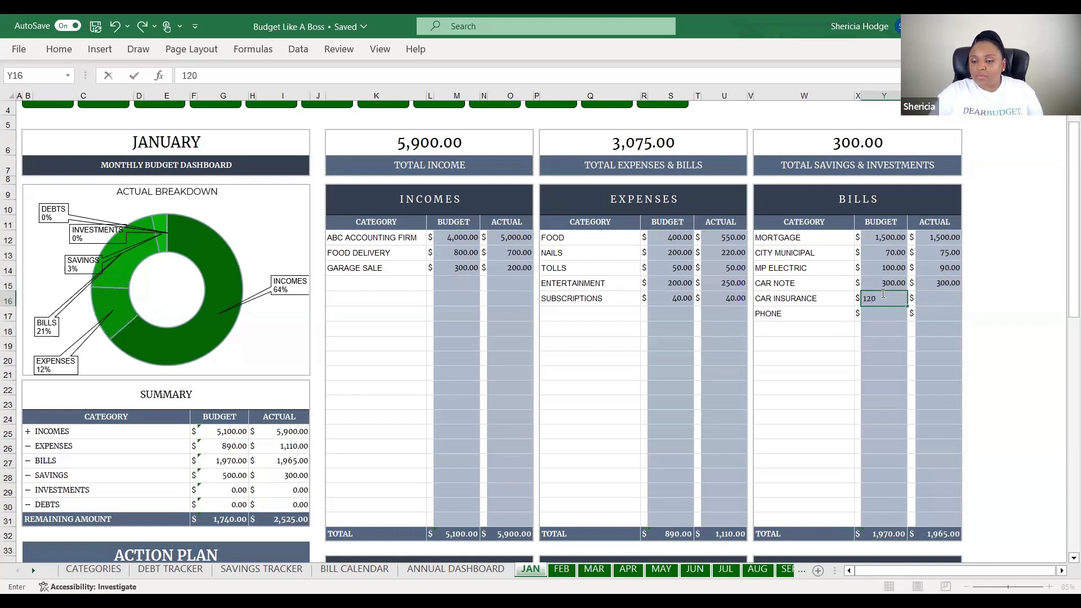
left_click(920, 300)
type("120")
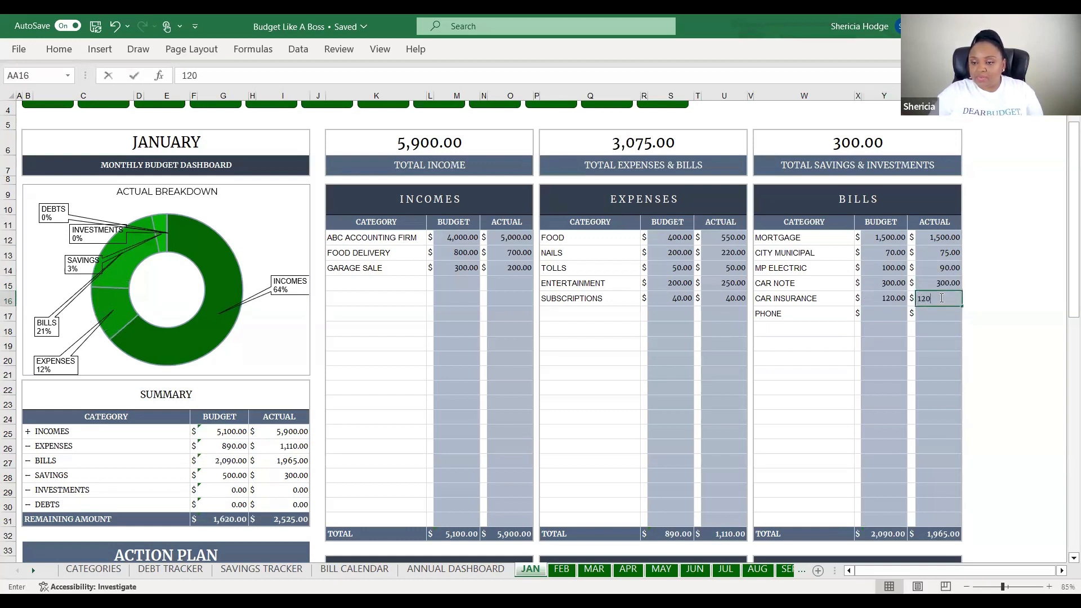
left_click(878, 311)
type("75")
left_click(928, 313)
type("75")
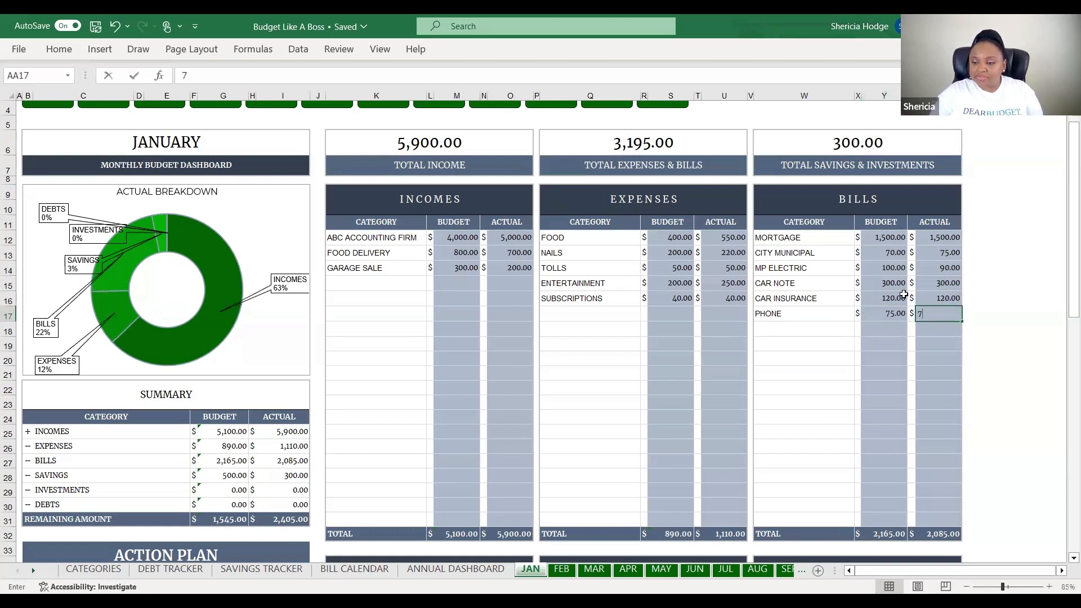
left_click(843, 344)
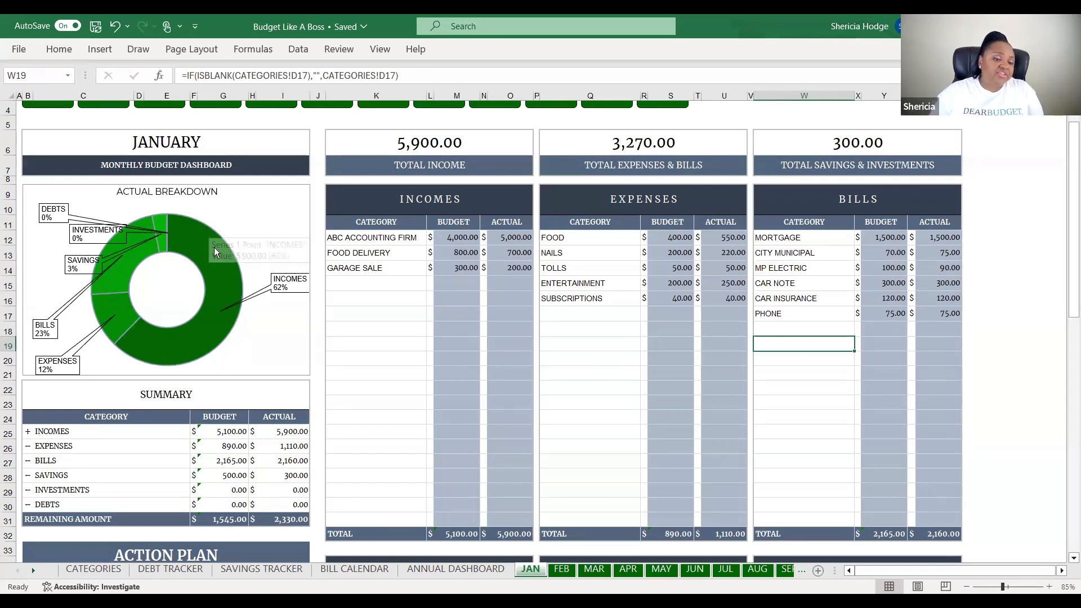
mouse_move(160, 336)
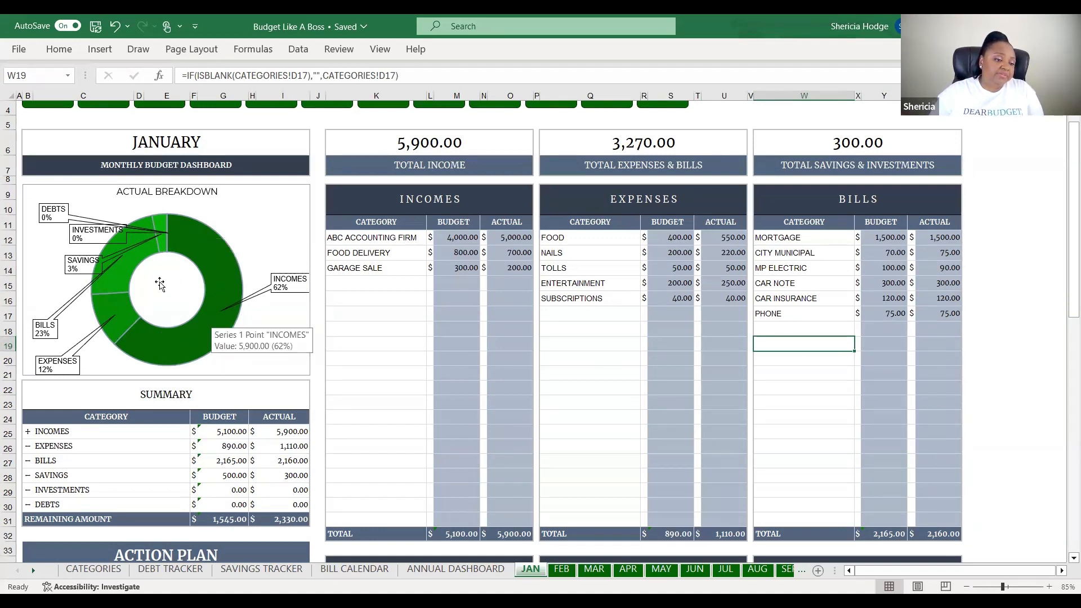
mouse_move(115, 273)
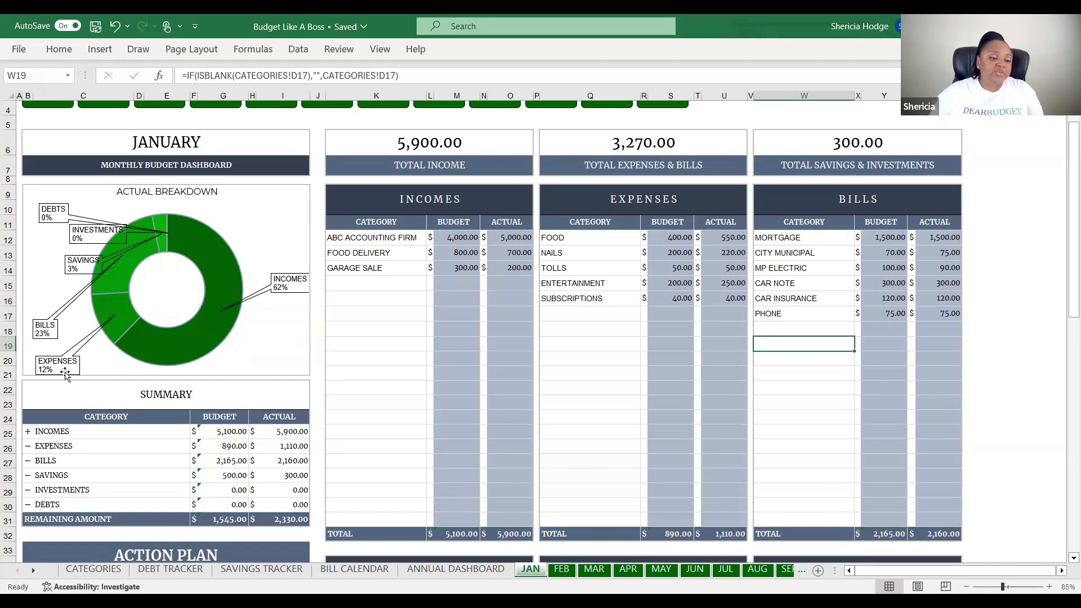
scroll(500, 369, "down", 5)
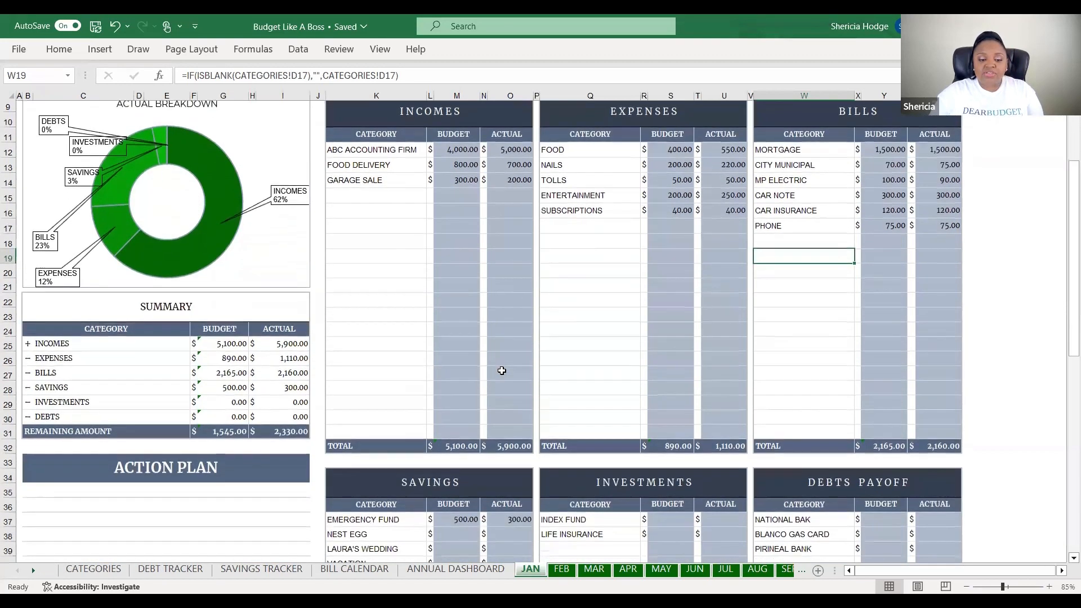
scroll(499, 371, "up", 6)
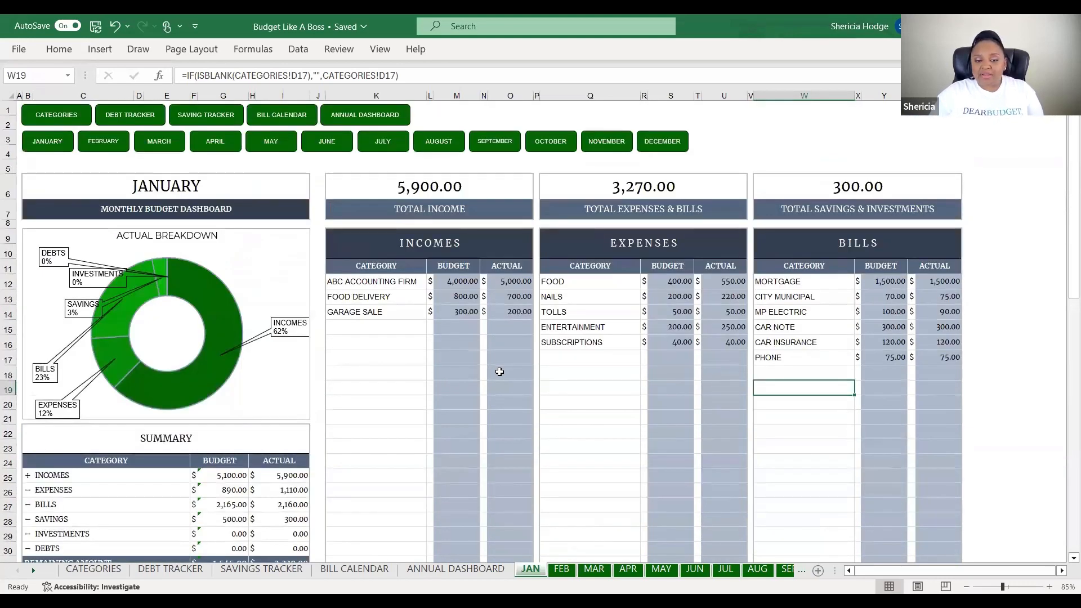
left_click(499, 284)
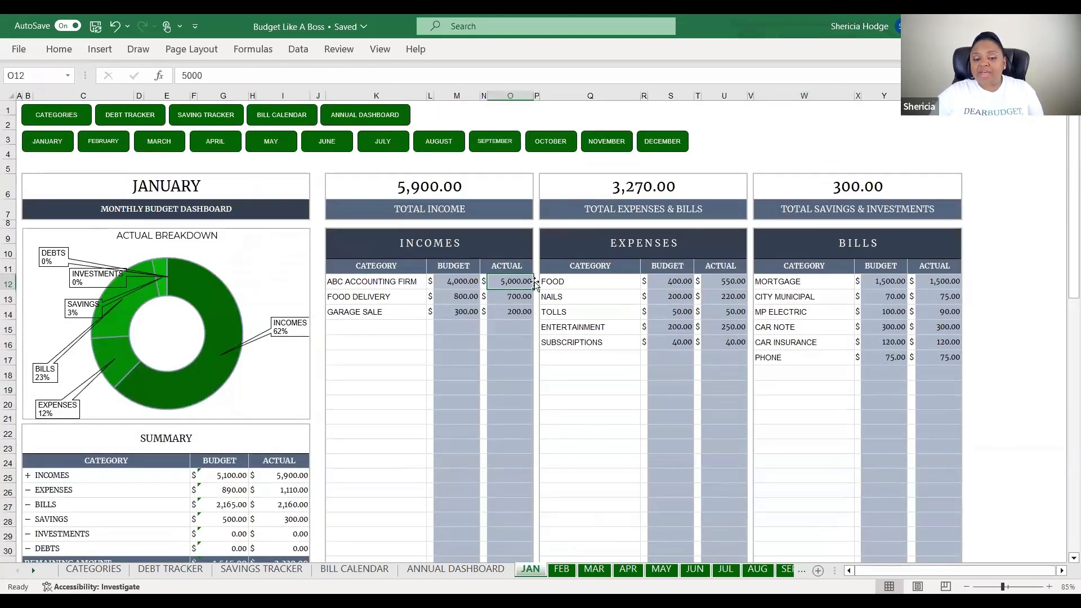
left_click(525, 298)
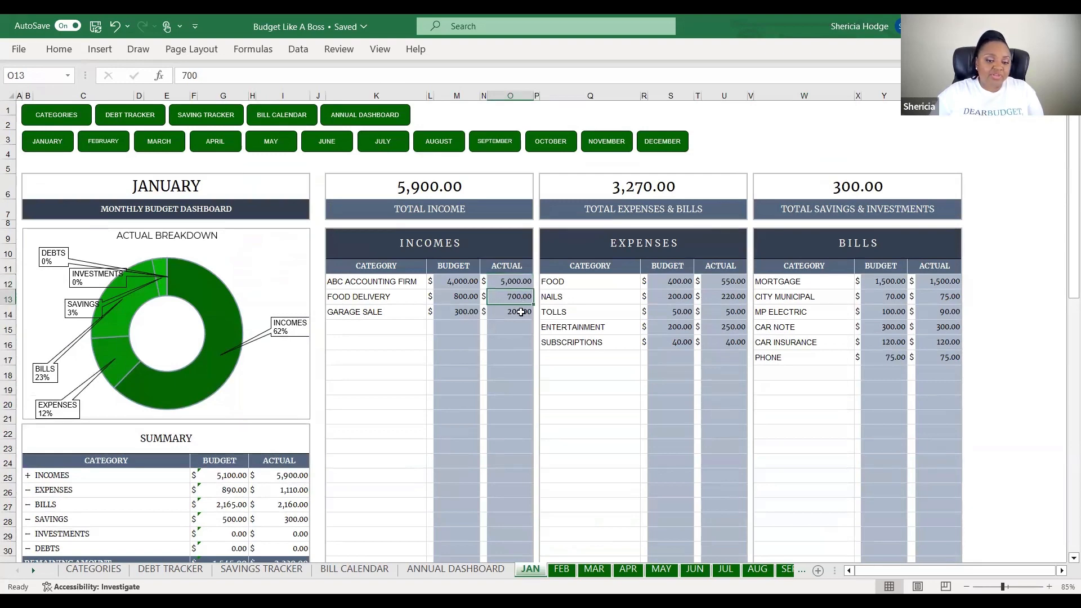
left_click(521, 312)
scroll(331, 393, "down", 1)
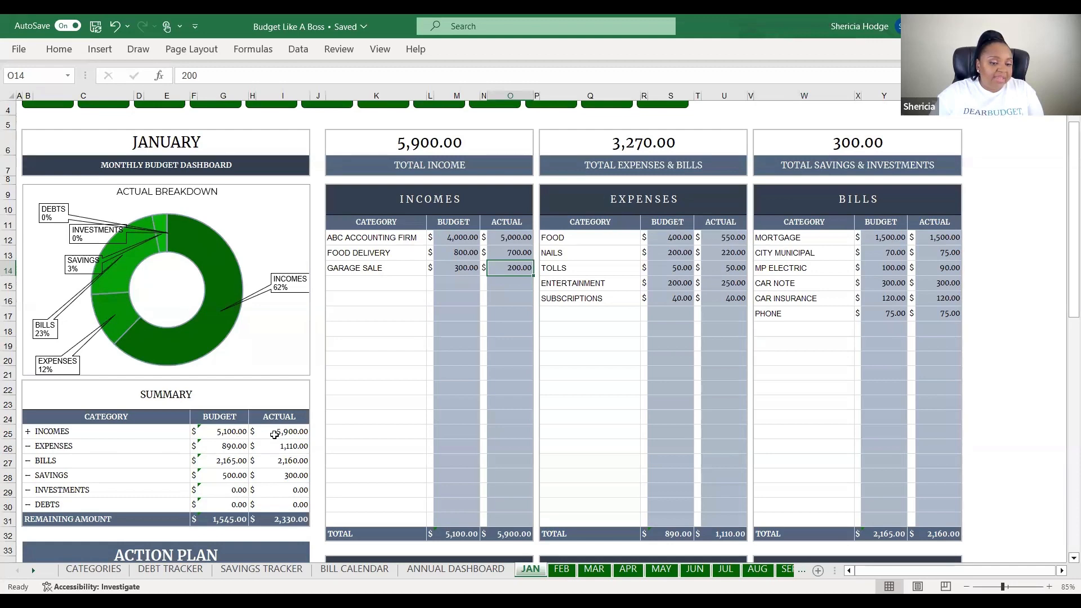
scroll(455, 419, "down", 4)
Set Emergency Fund savings to 590 budgeted/500 actual and enter the Nest Egg budget of 100 and its actual
left_click(455, 431)
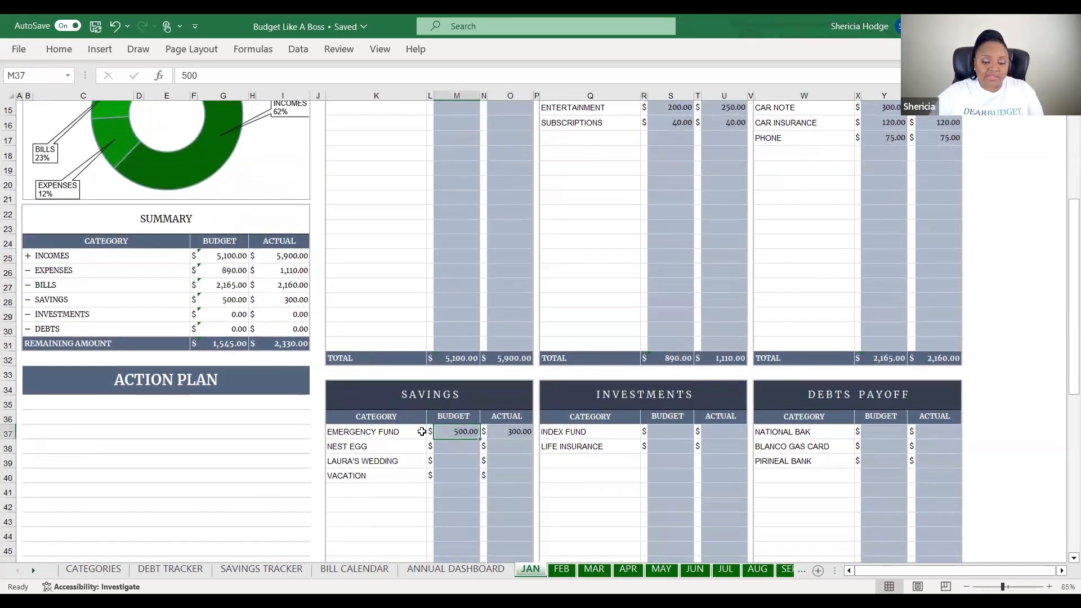
type("590")
left_click(473, 450)
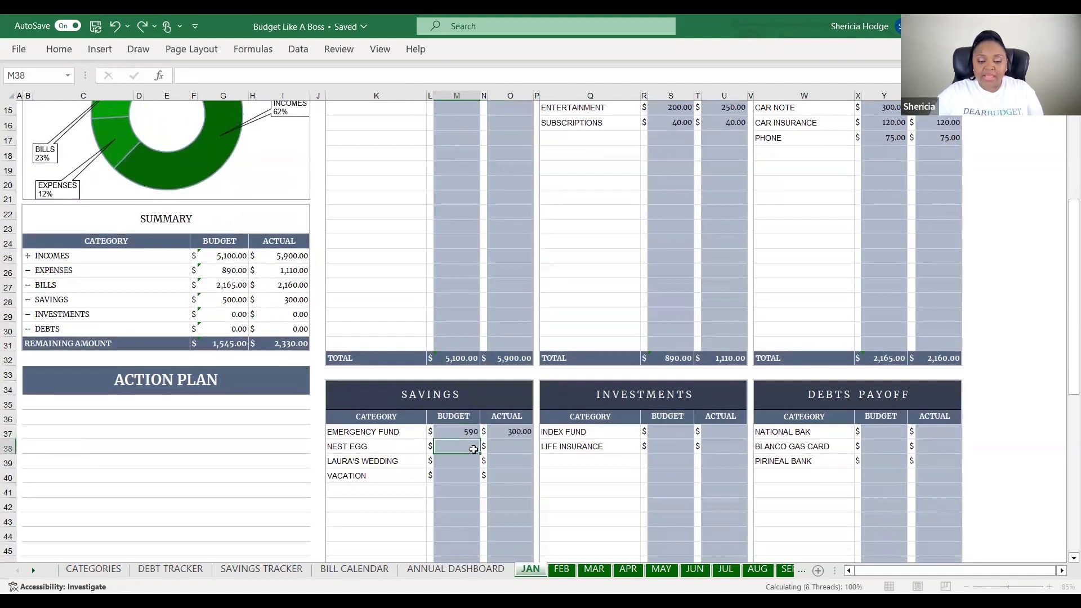
left_click(501, 432)
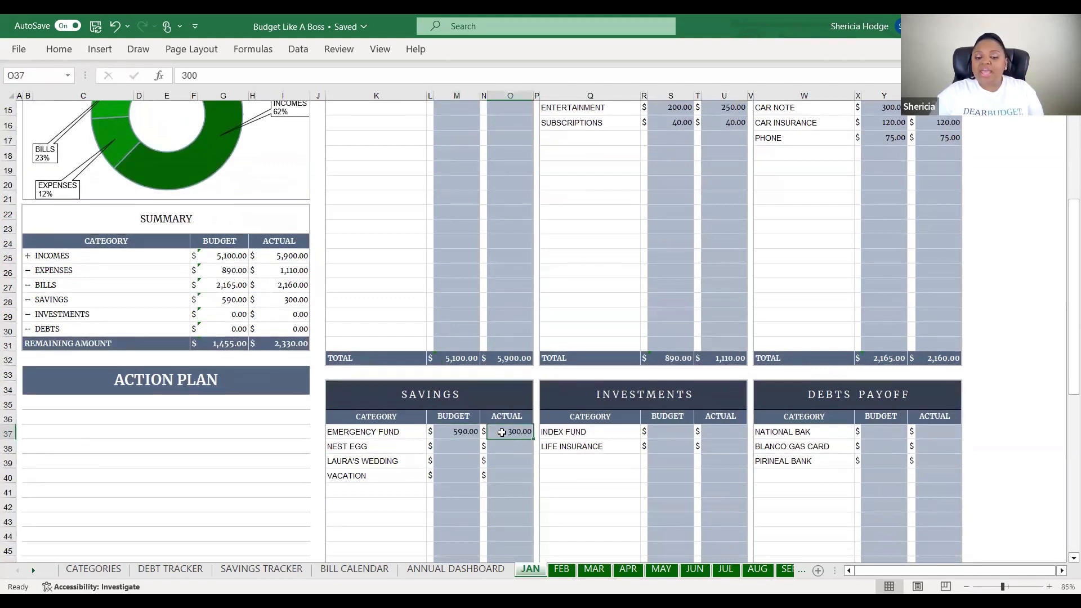
type("500")
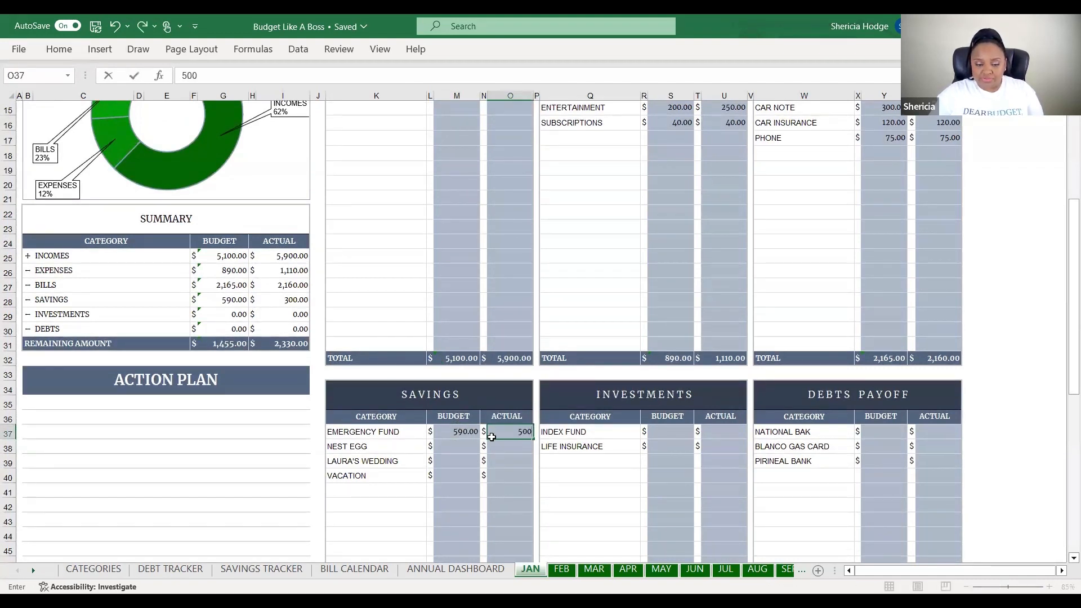
left_click(508, 459)
left_click(463, 444)
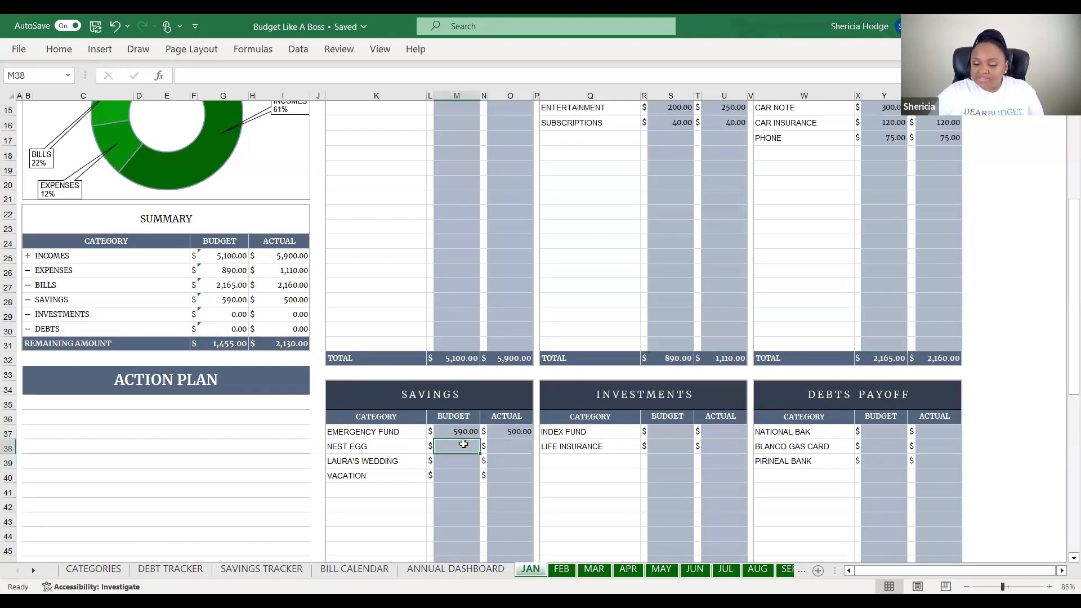
type("100")
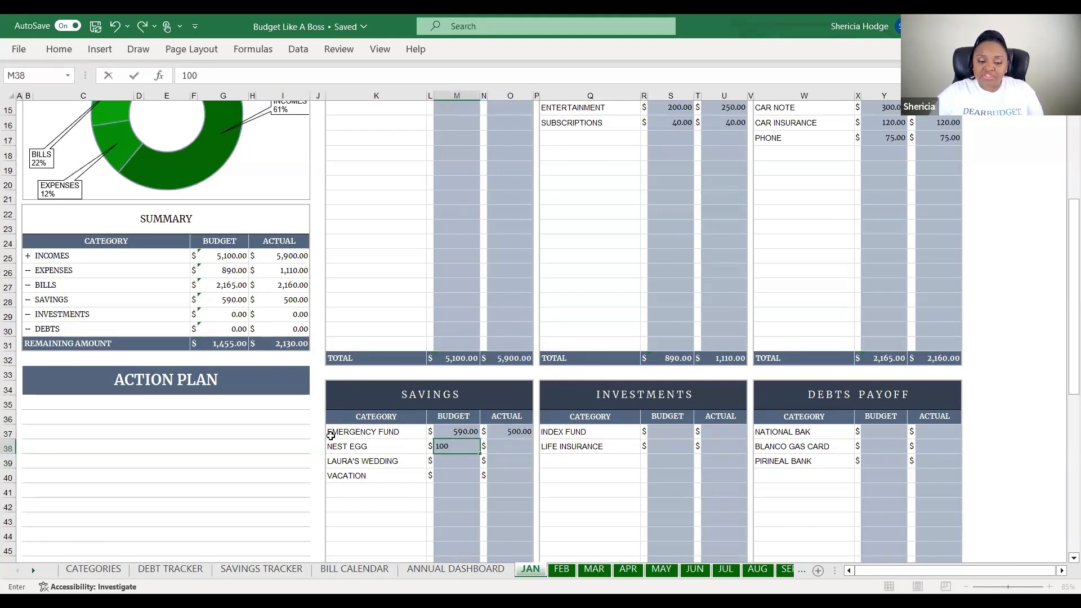
left_click(510, 446)
type("100")
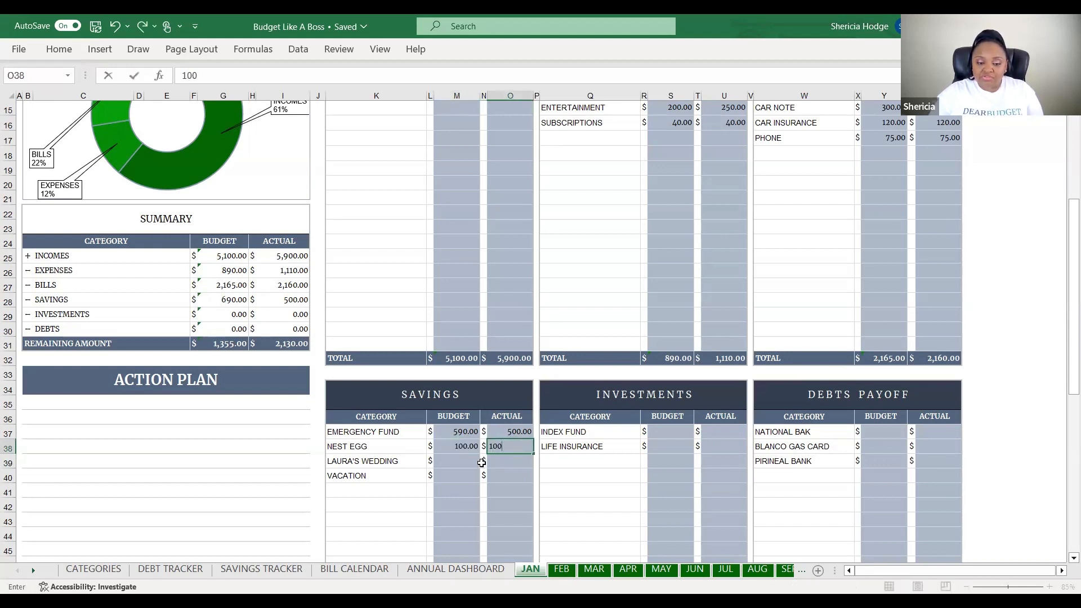
left_click(476, 460)
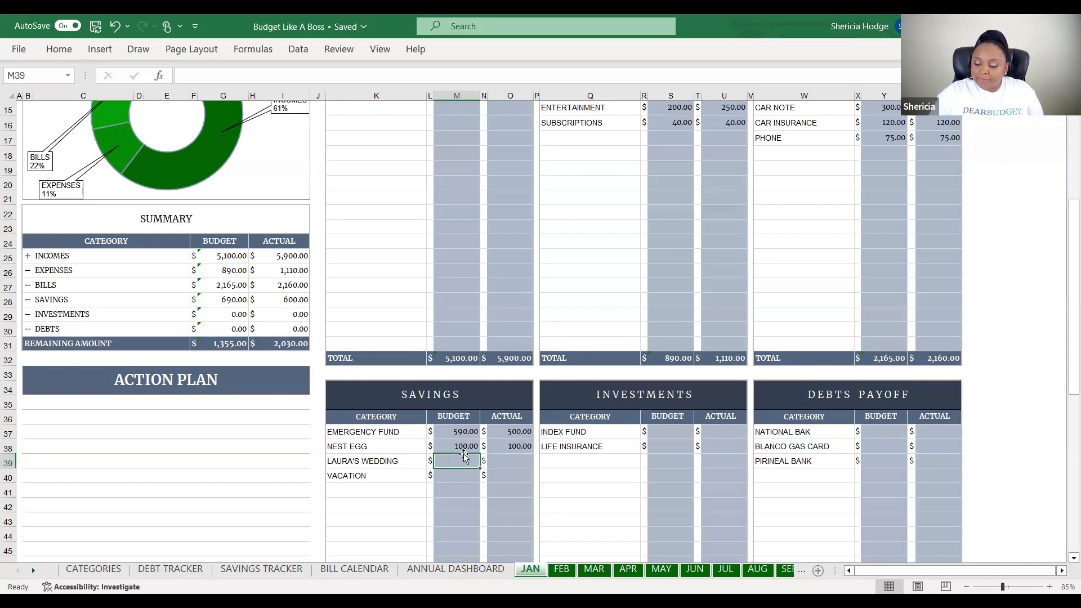
Enter the wedding and Vacation savings as 100 budgeted and 100 actual each
type("100")
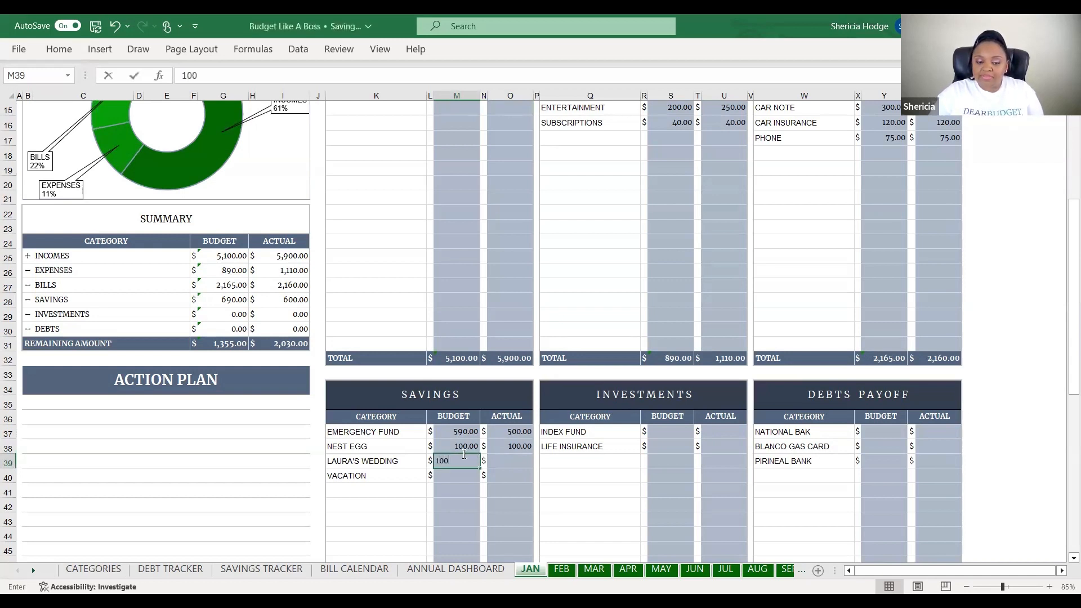
left_click(514, 460)
type("10")
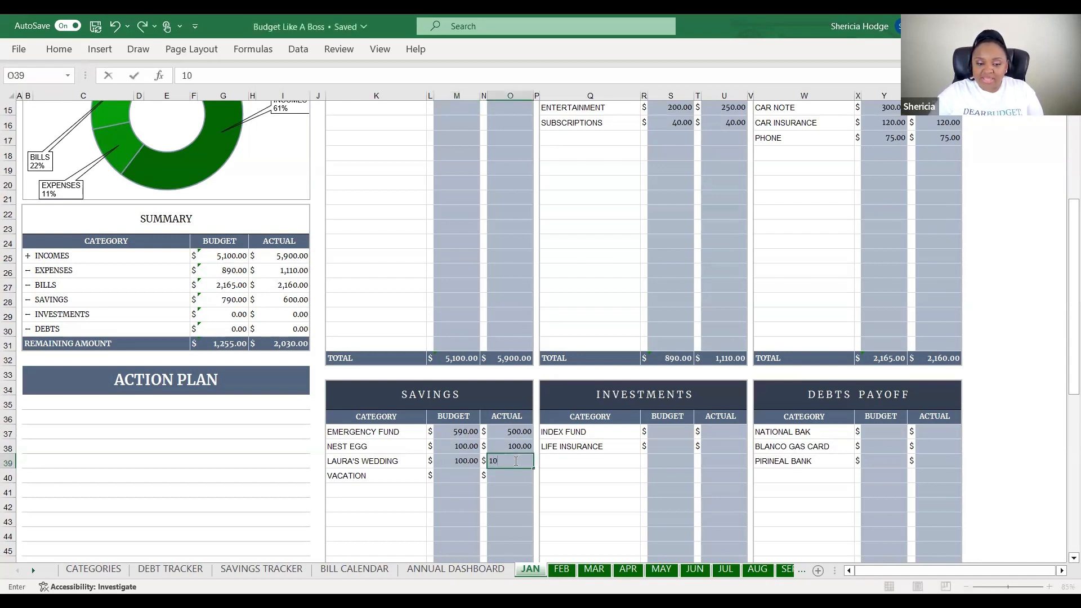
type("0")
left_click(457, 476)
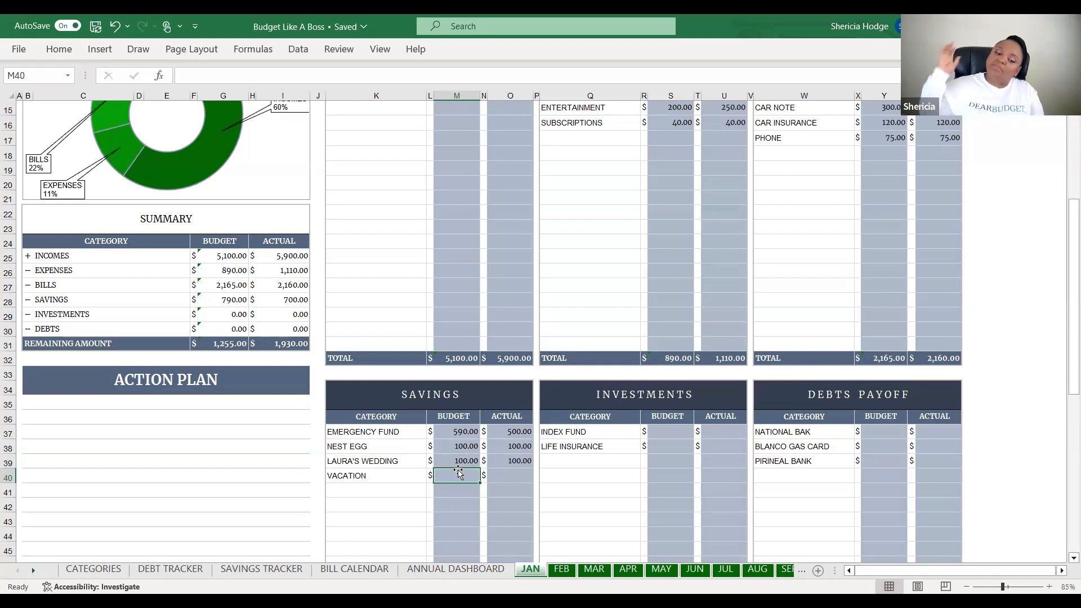
type("100")
left_click(503, 475)
type("100")
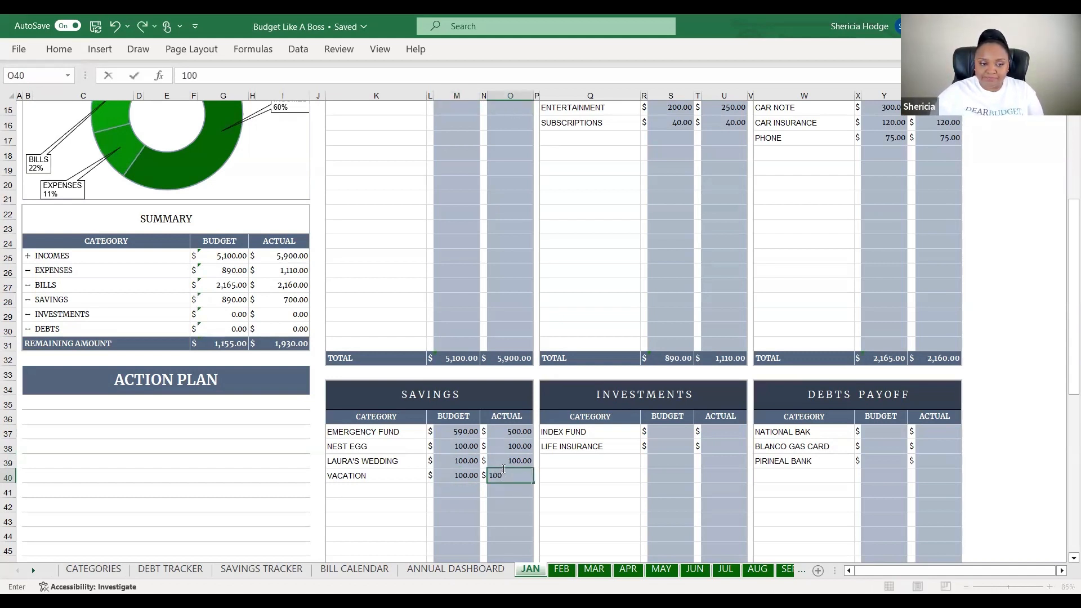
left_click(670, 492)
Enter Investments: Index Fund 150/150 and Life Insurance 100/100
left_click(681, 431)
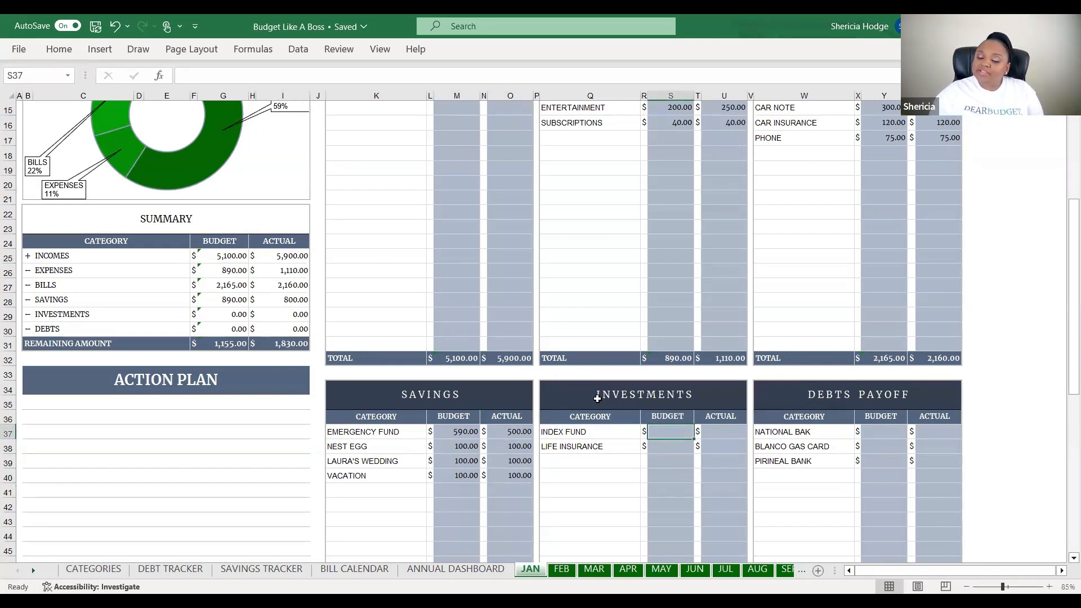
type("150")
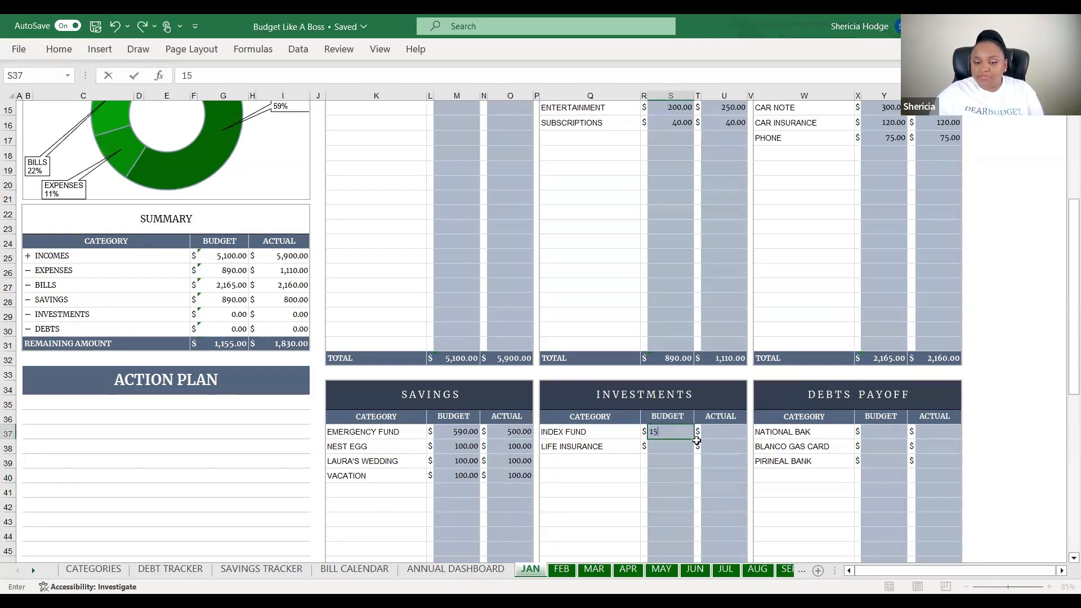
left_click(720, 430)
type("150")
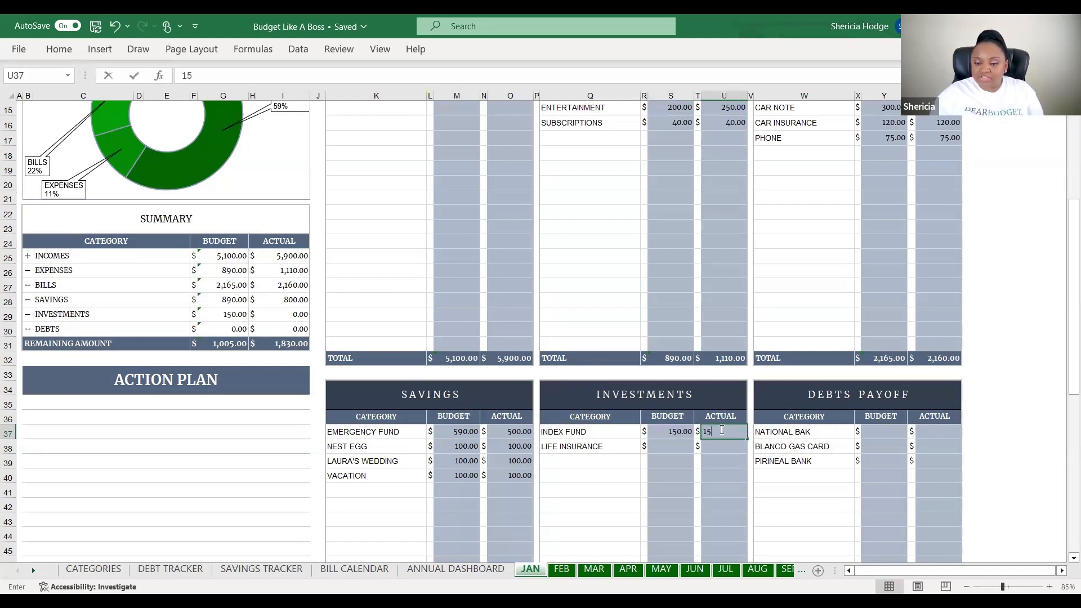
left_click(709, 449)
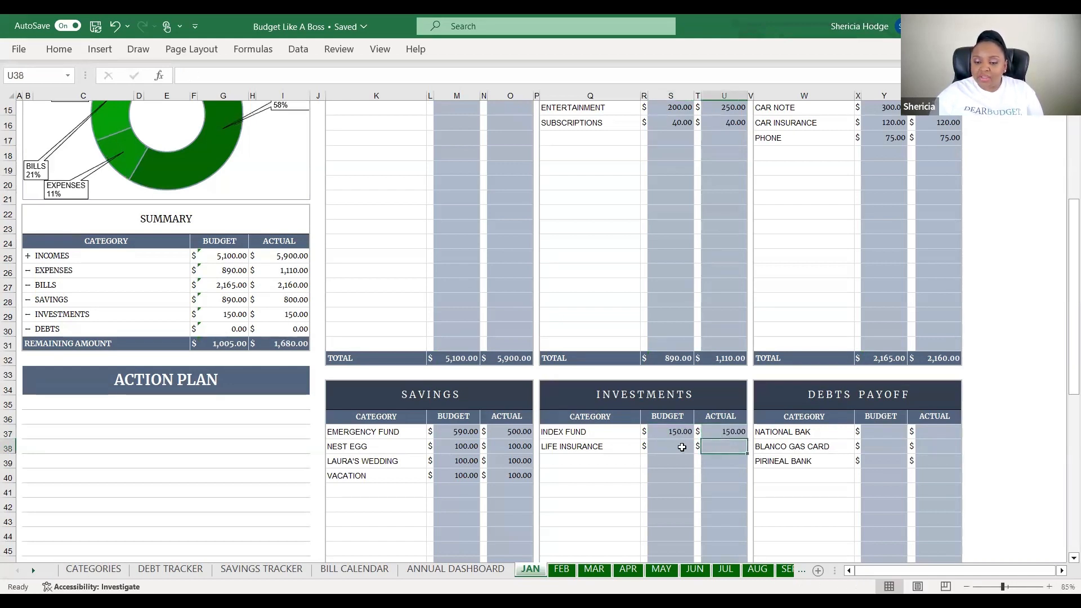
left_click(682, 447)
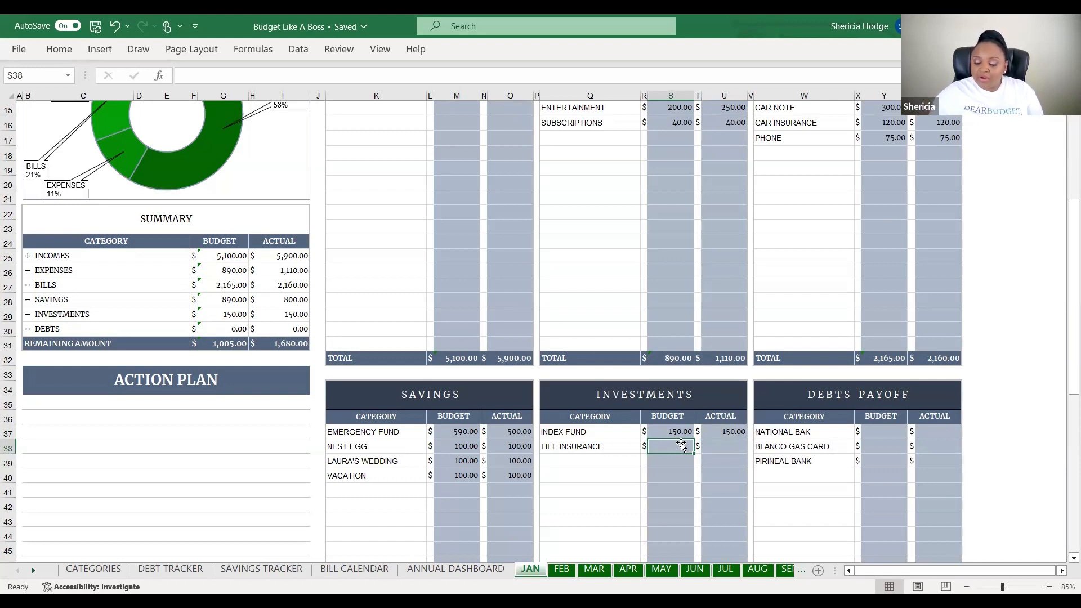
type("100")
left_click(710, 448)
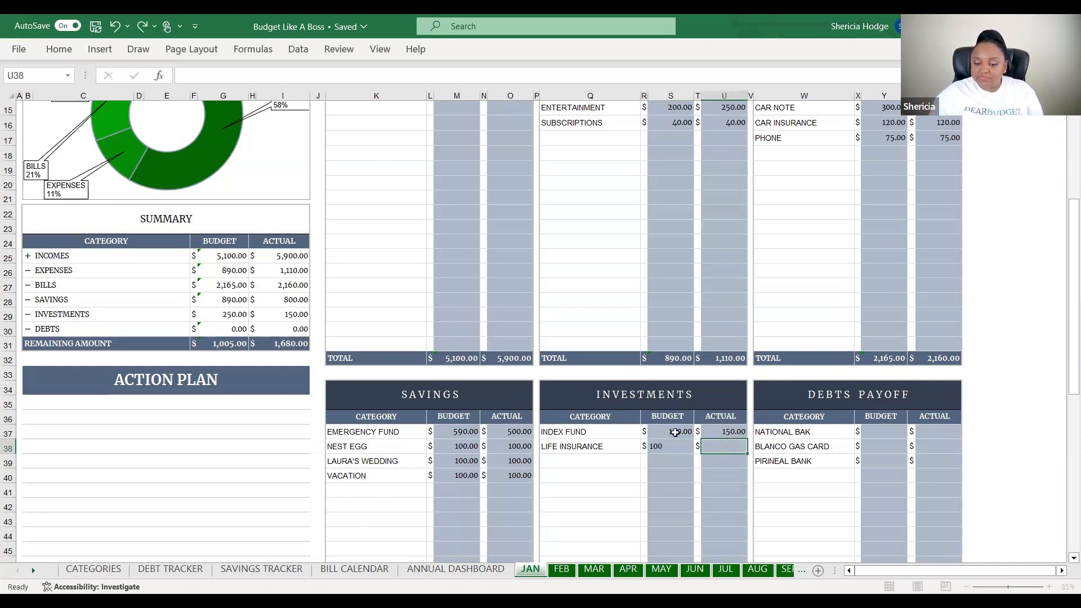
type("100")
left_click(846, 461)
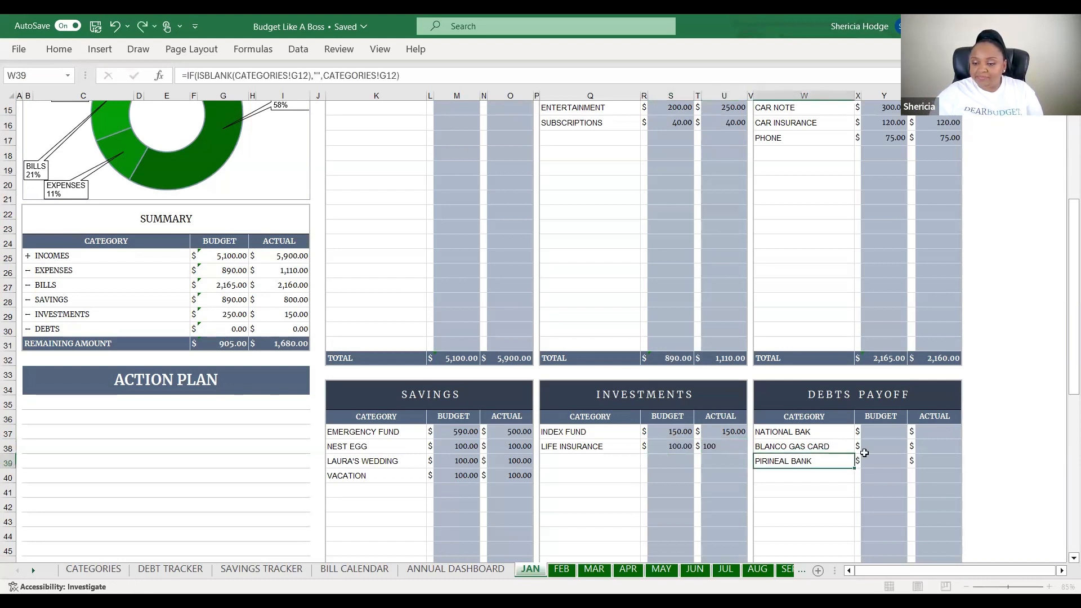
Enter the Debts Payoff budgets 150, 50 and 120 for the three debts
left_click(885, 434)
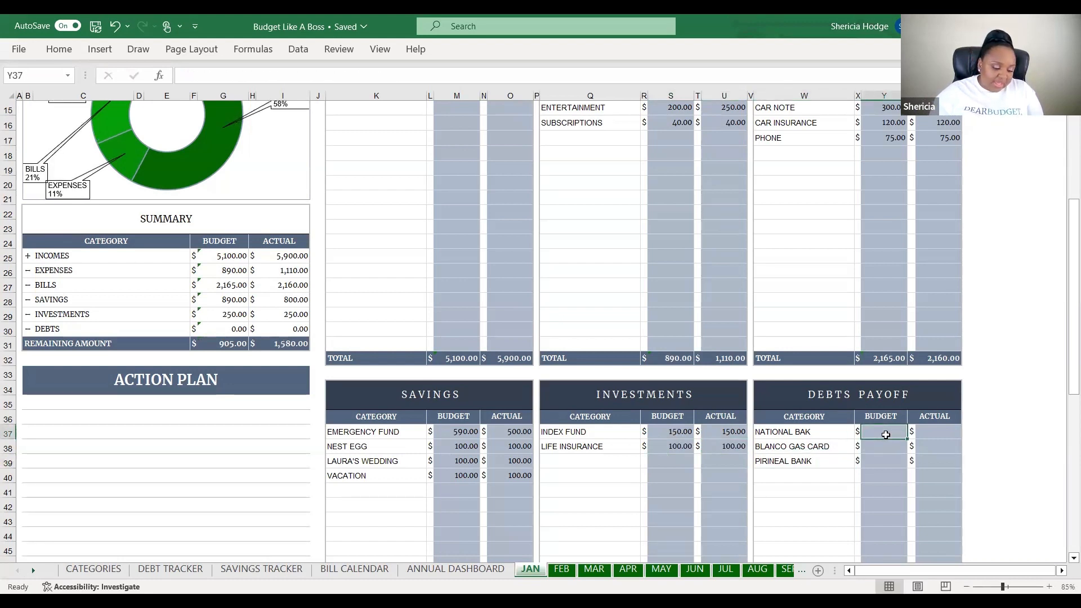
type("15")
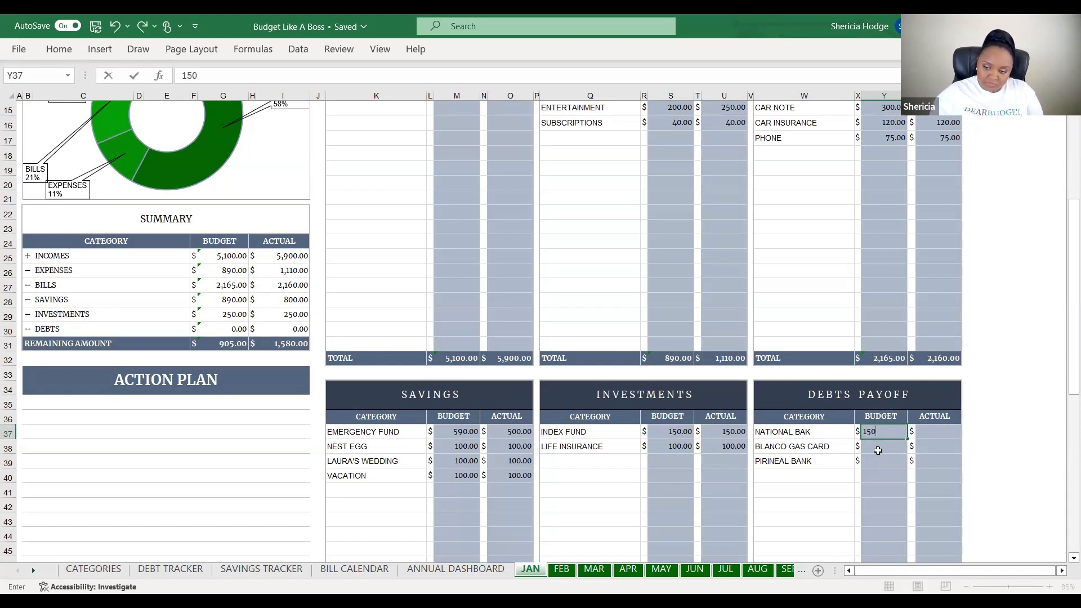
type("0")
left_click(878, 451)
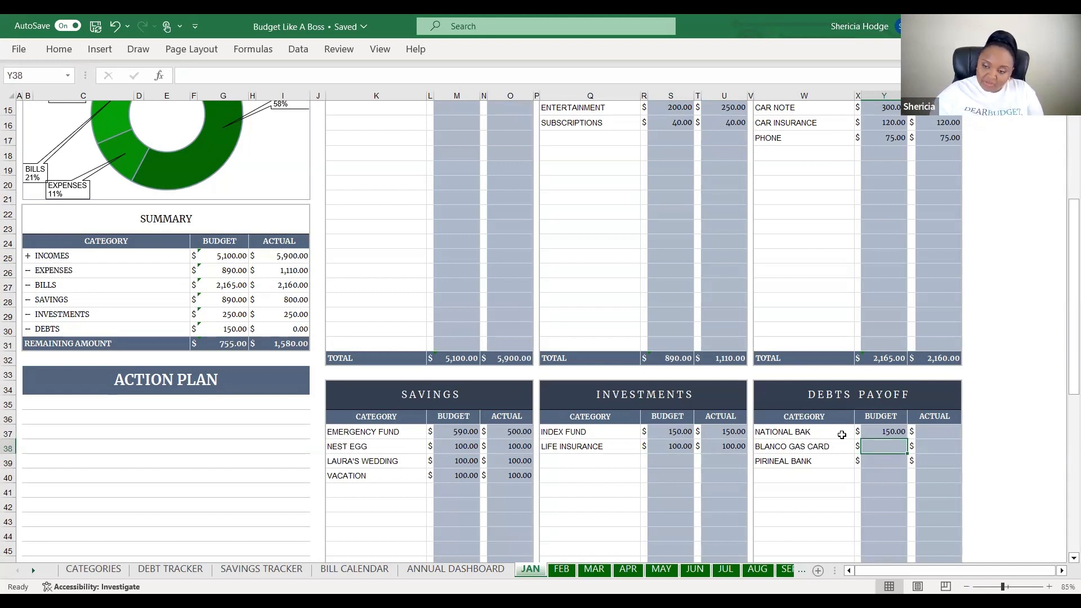
type("50")
left_click(870, 461)
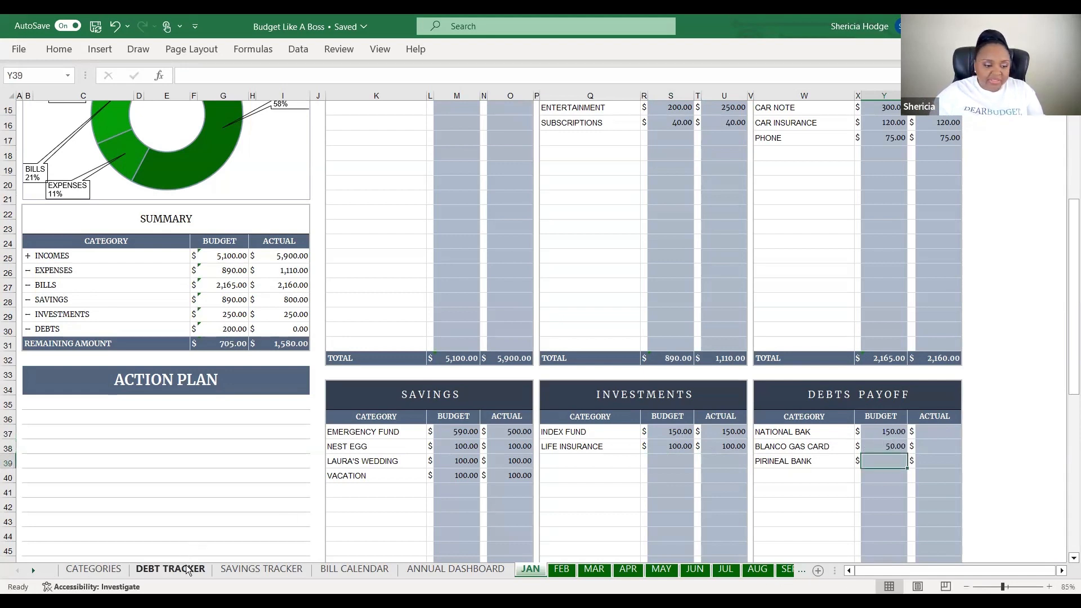
left_click(157, 569)
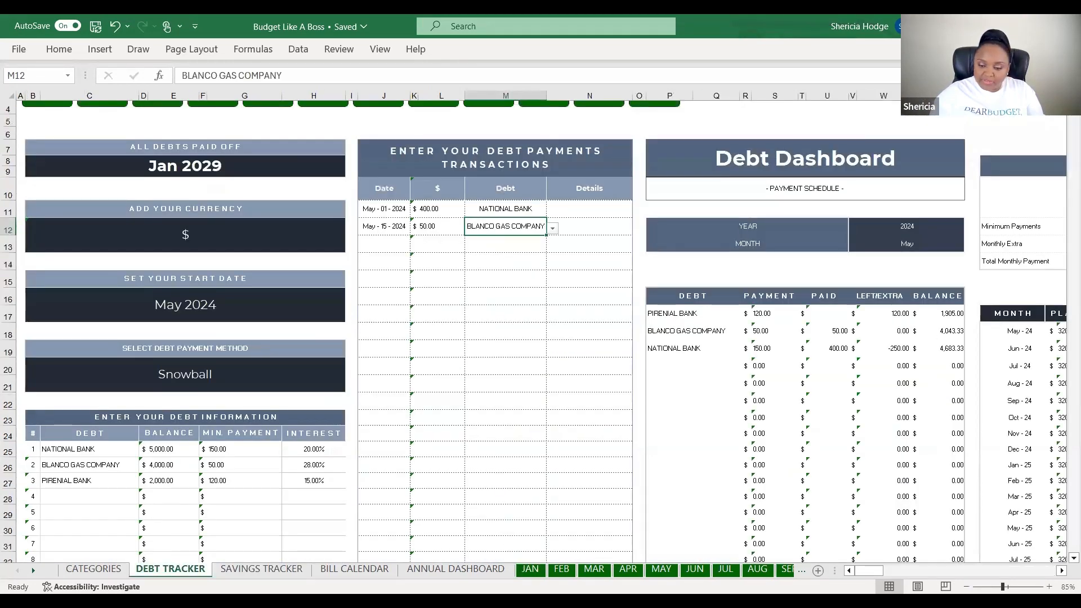
left_click(528, 569)
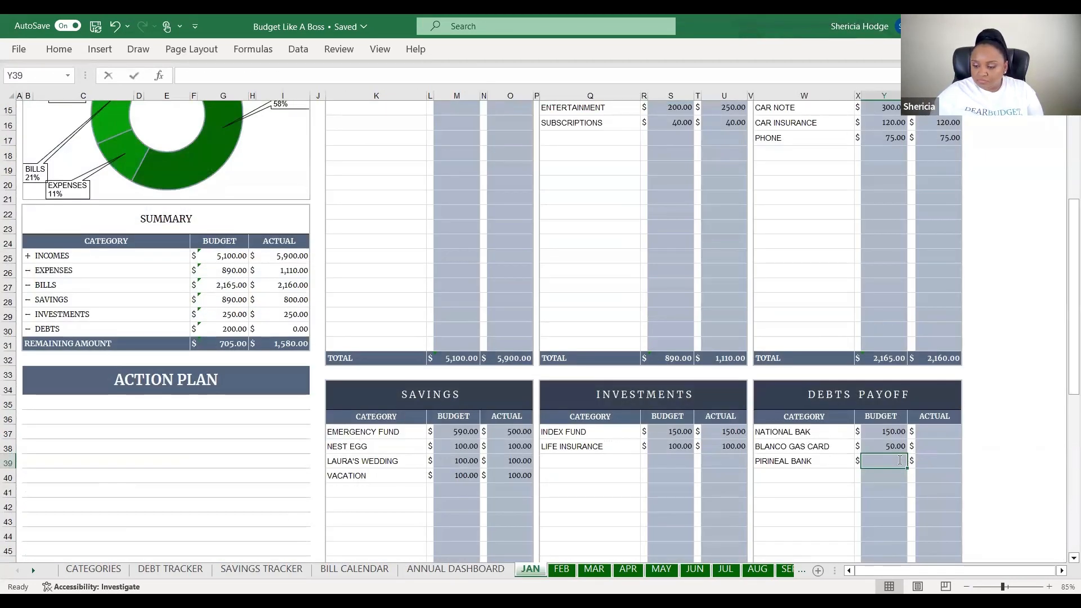
type("120")
left_click(920, 432)
Enter the actual debt payments 150, 50 and 150
type("150")
key("Return")
type("50")
key("Return")
type("15")
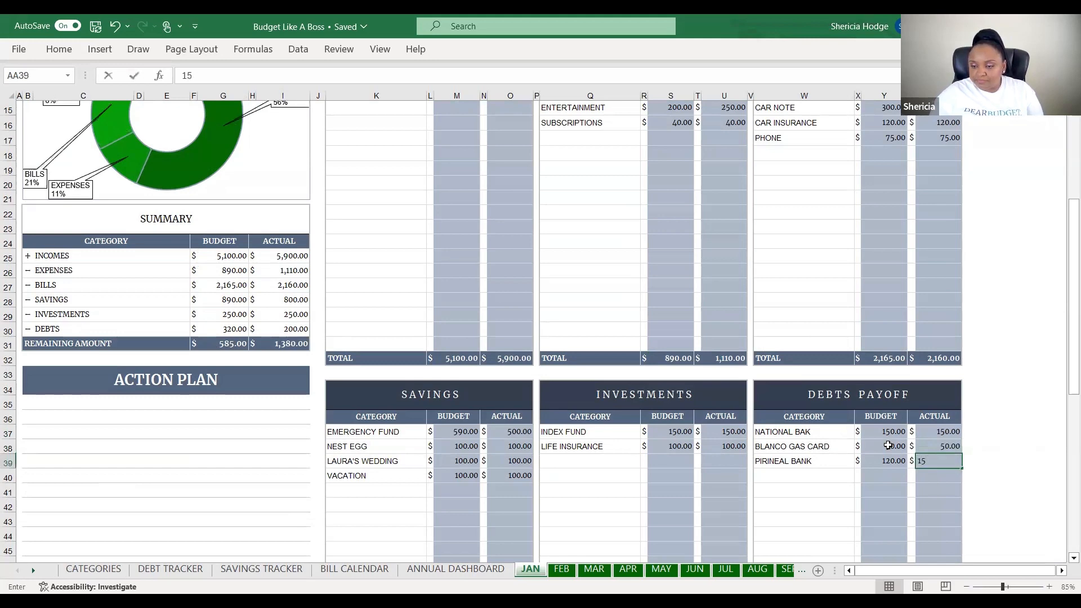
type("0")
left_click(827, 328)
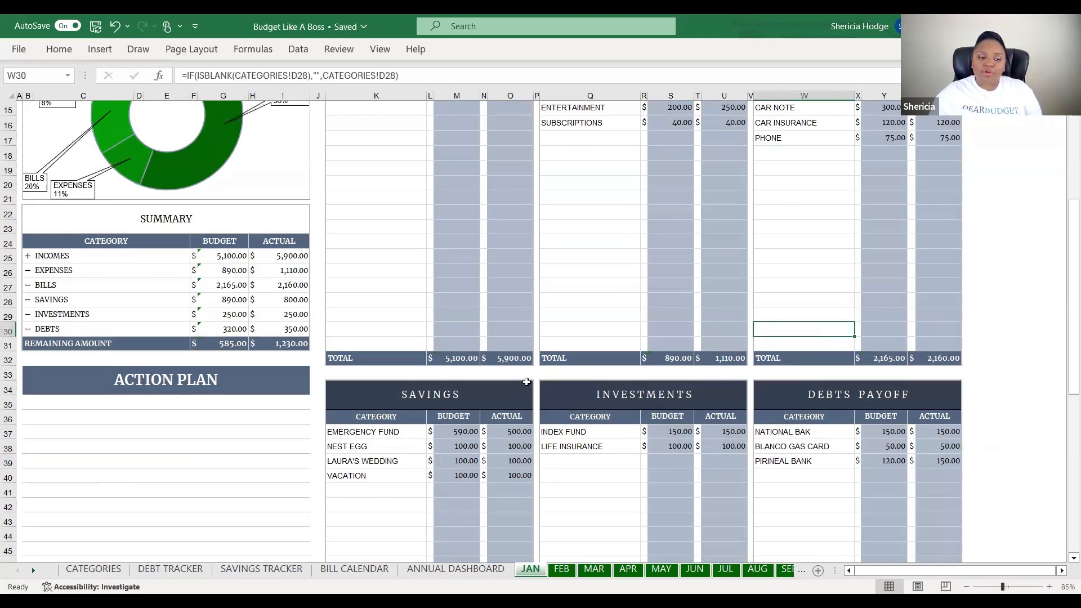
scroll(526, 381, "up", 3)
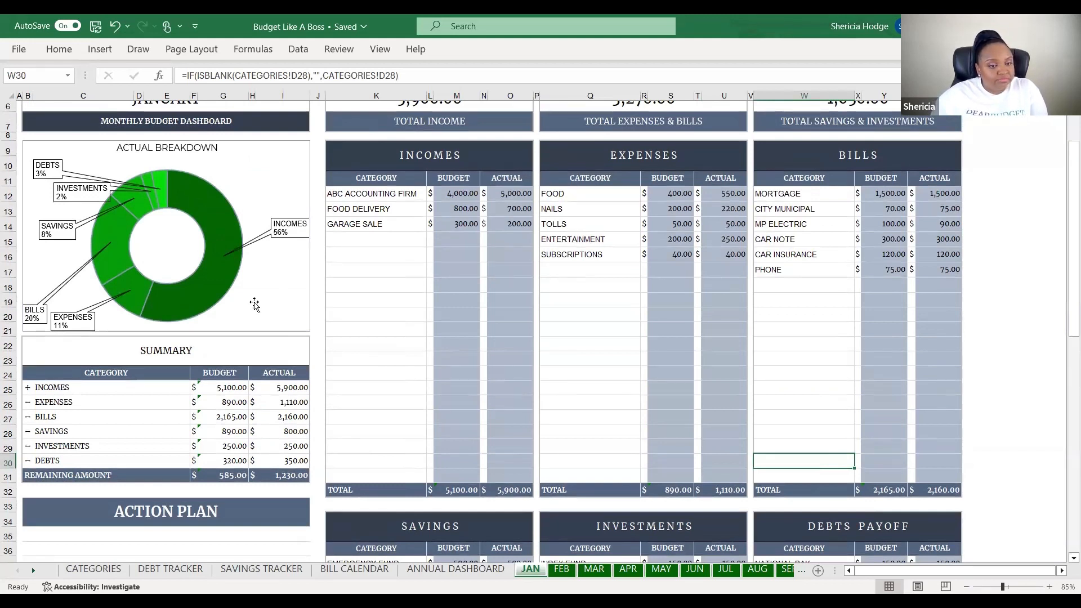
mouse_move(223, 200)
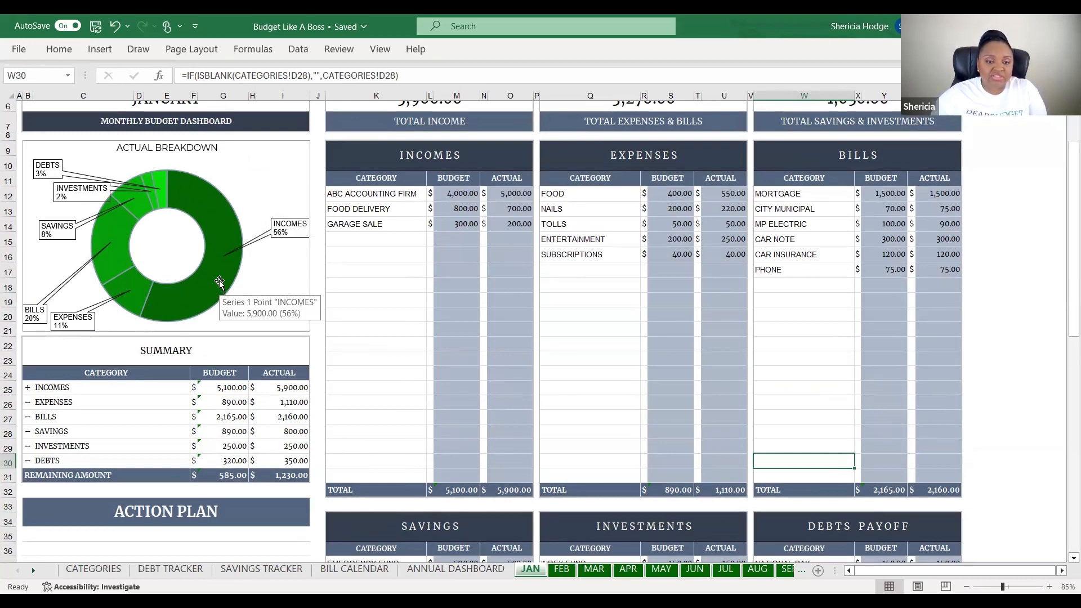
scroll(218, 284, "up", 1)
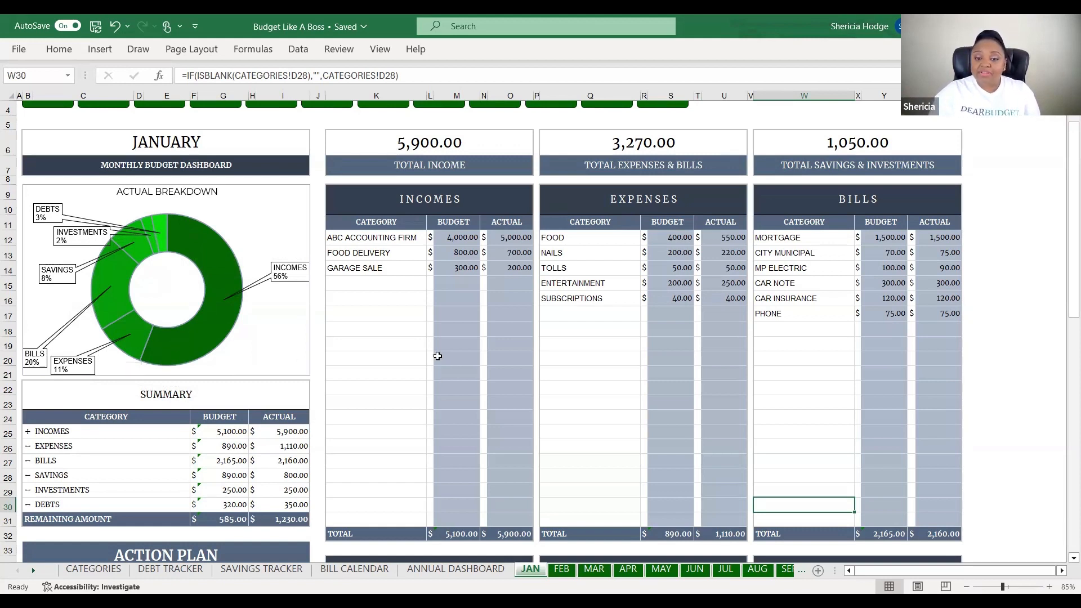
scroll(437, 357, "down", 4)
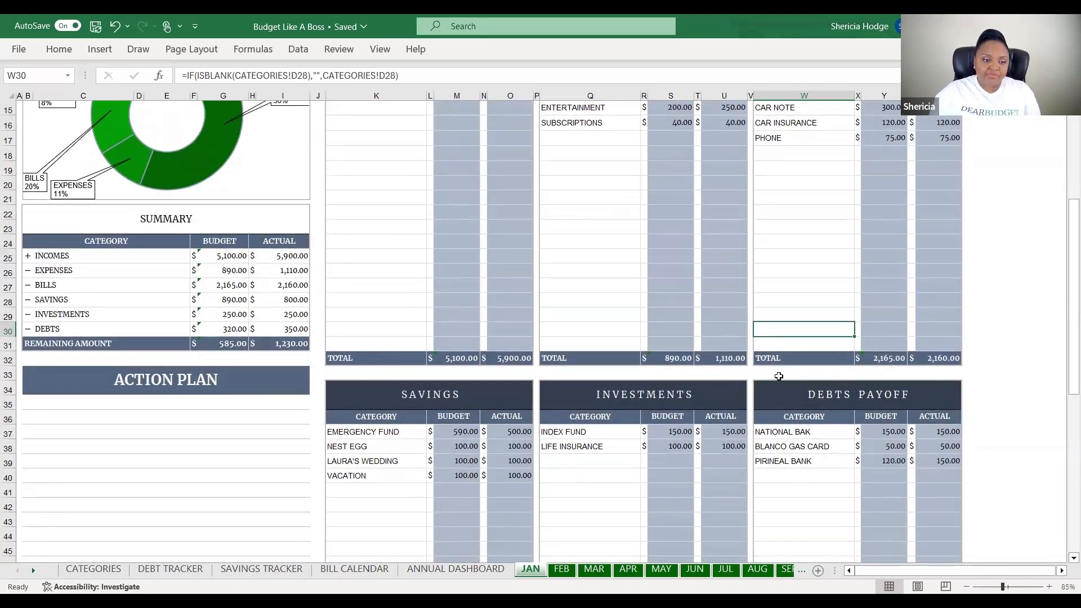
scroll(779, 376, "up", 1)
scroll(779, 376, "down", 1)
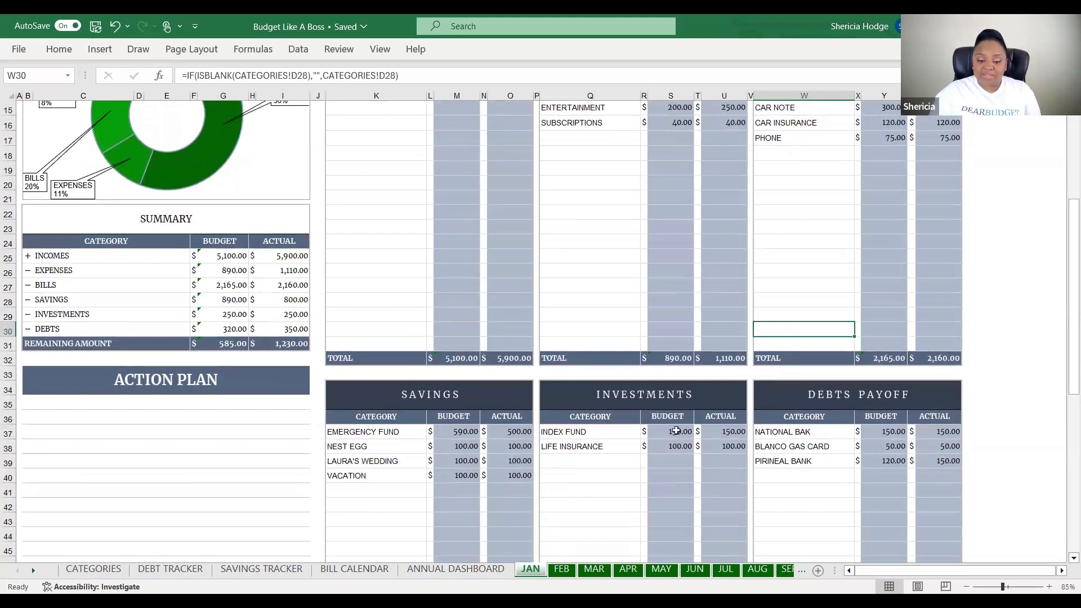
On the Debt Tracker sheet, enter 200 as the Extra Monthly Payments amount
left_click(189, 570)
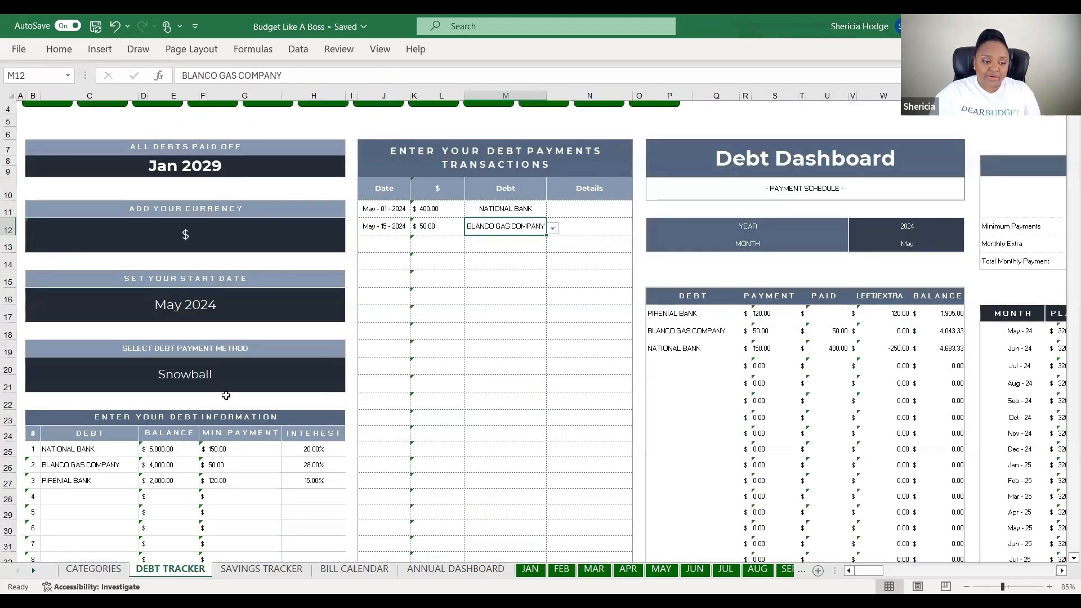
left_click_drag(869, 570, 889, 570)
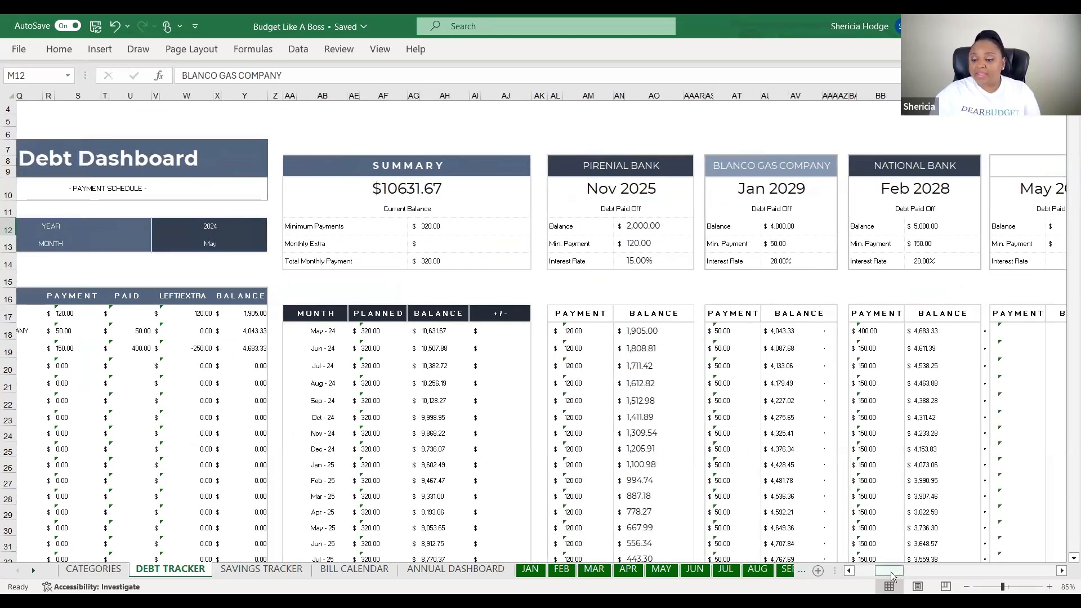
left_click_drag(891, 572, 847, 572)
scroll(281, 453, "down", 3)
scroll(281, 454, "down", 12)
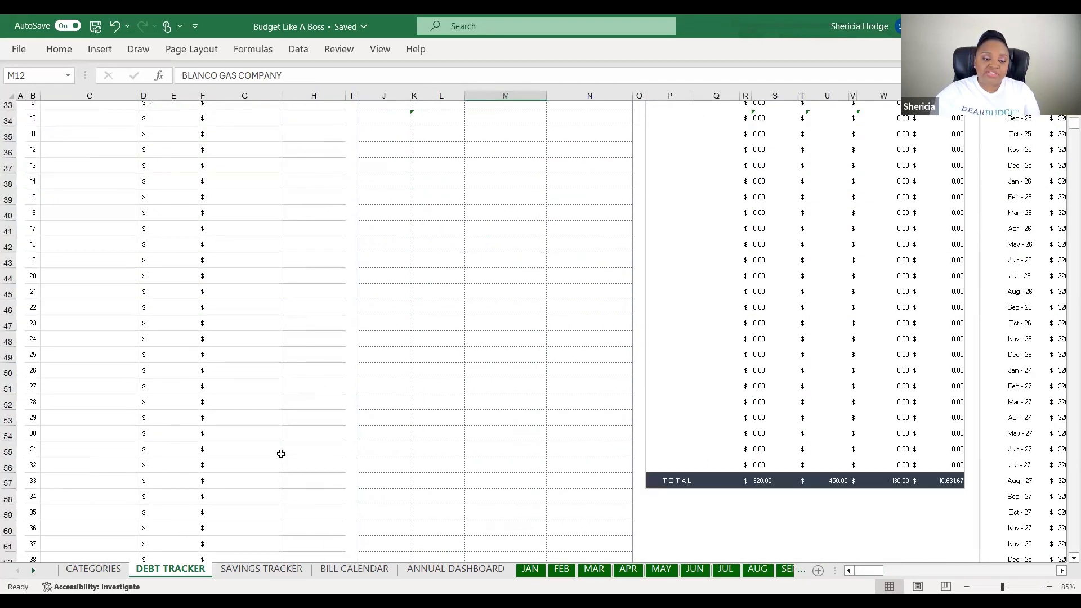
left_click(283, 419)
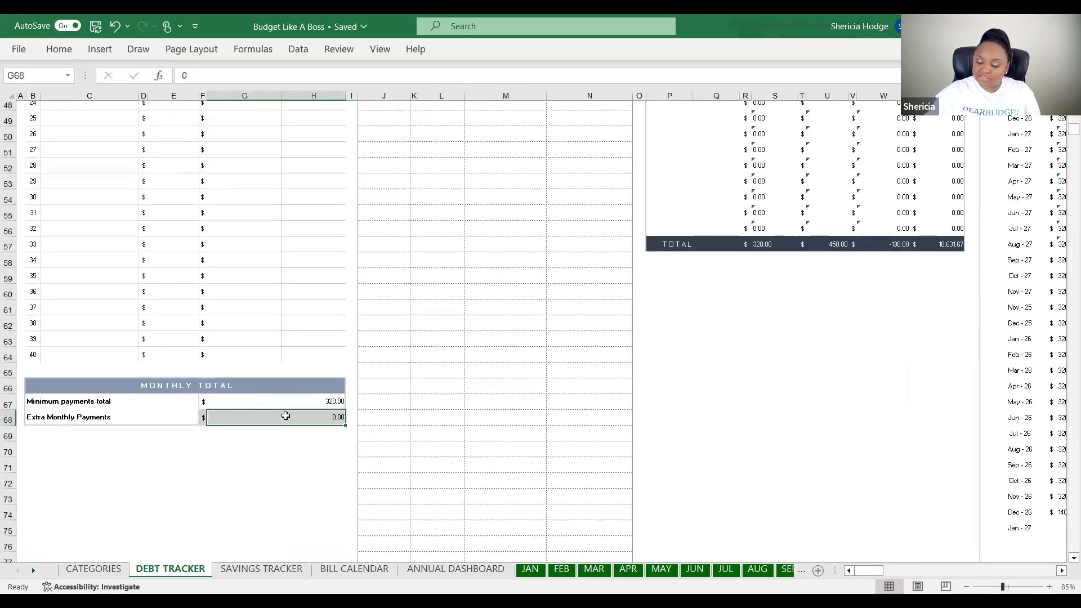
type("200")
key("Return")
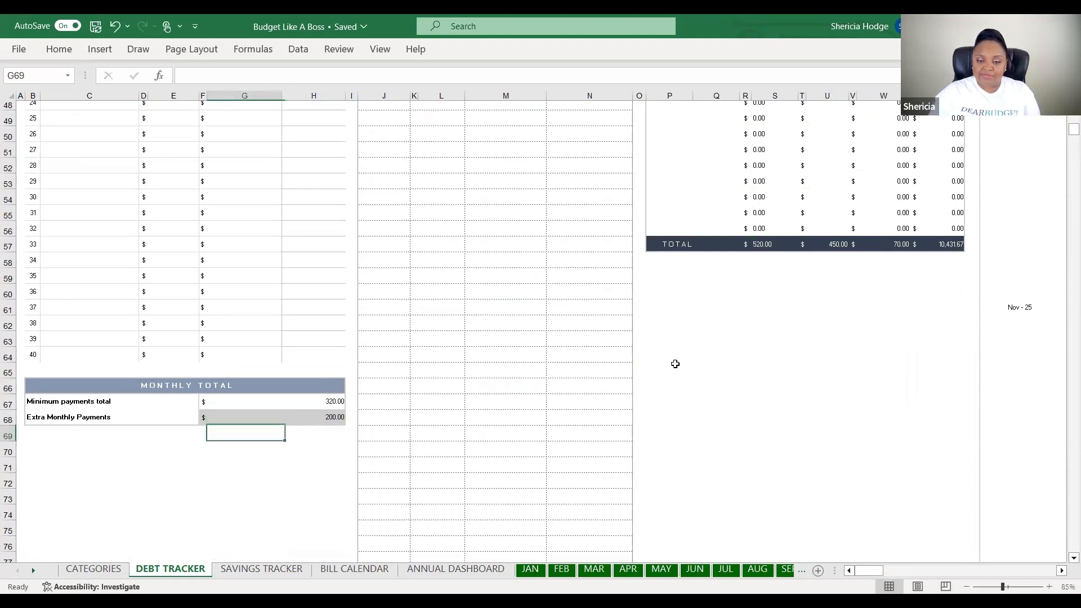
scroll(675, 365, "up", 7)
scroll(675, 365, "up", 8)
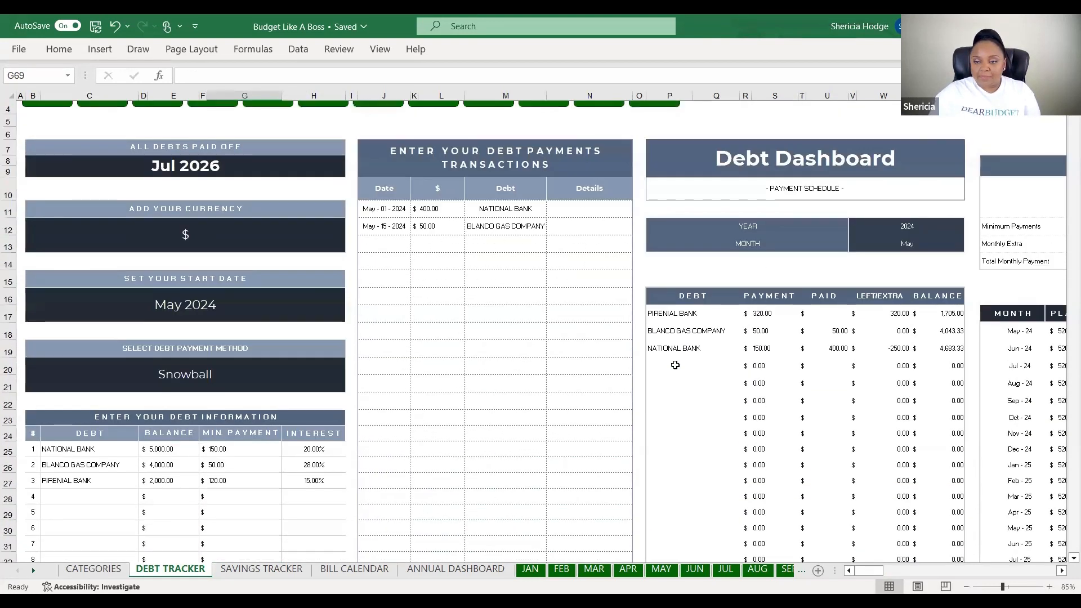
scroll(676, 377, "up", 1)
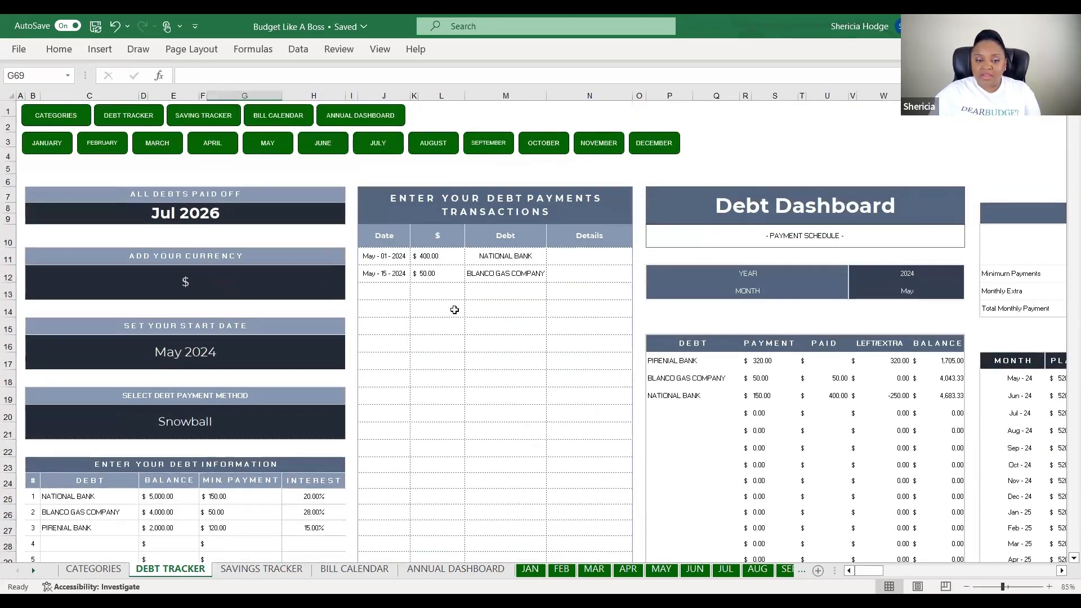
Add a transaction dated 05-20-2024 for 320 paid to PIRENIAL BANK
left_click(396, 289)
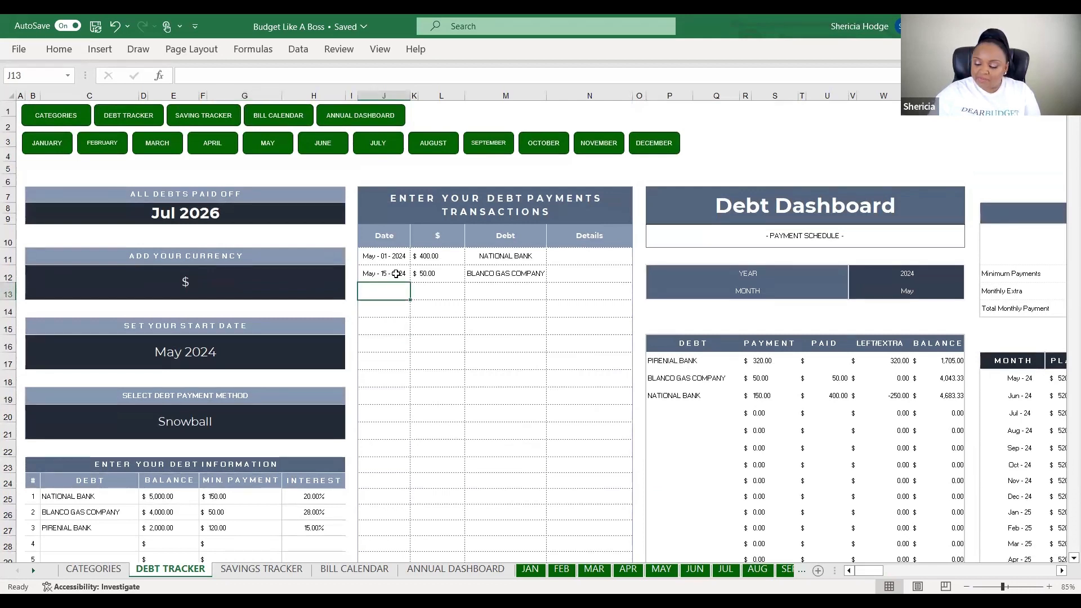
type("05")
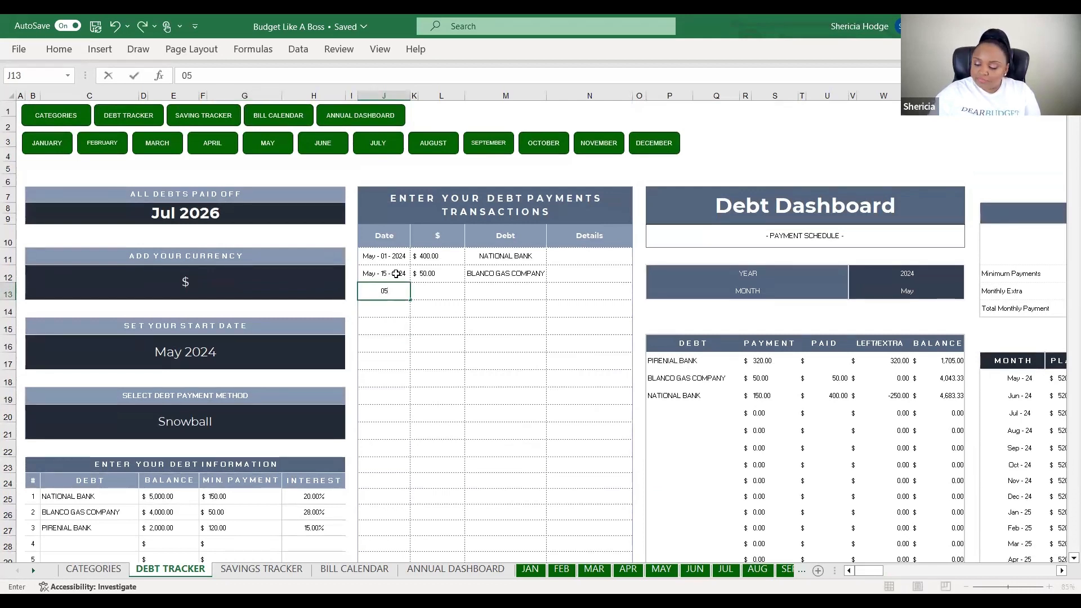
type("-20-2024")
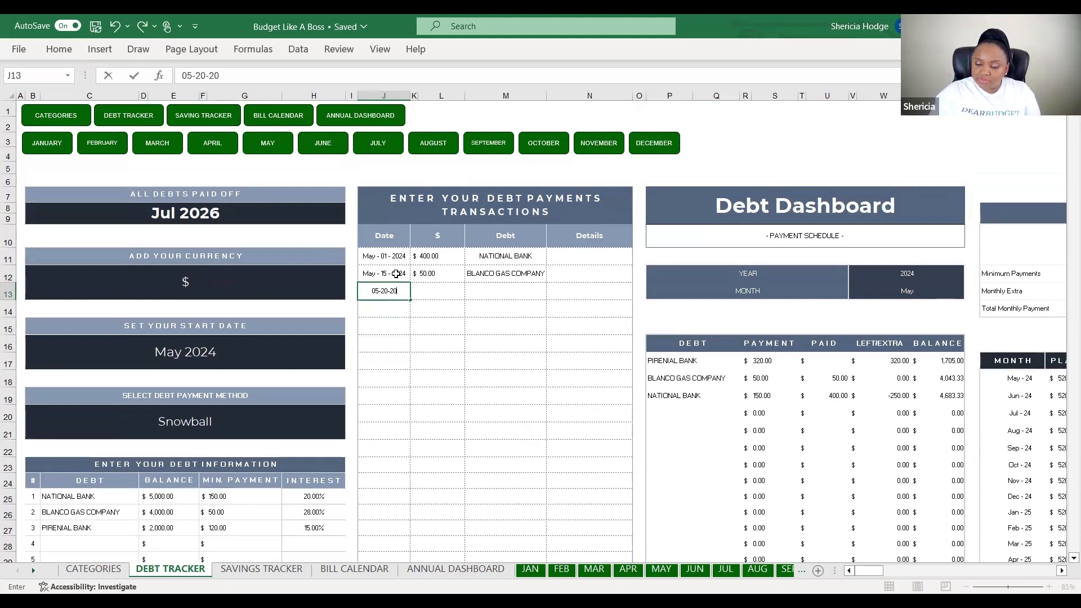
left_click(445, 291)
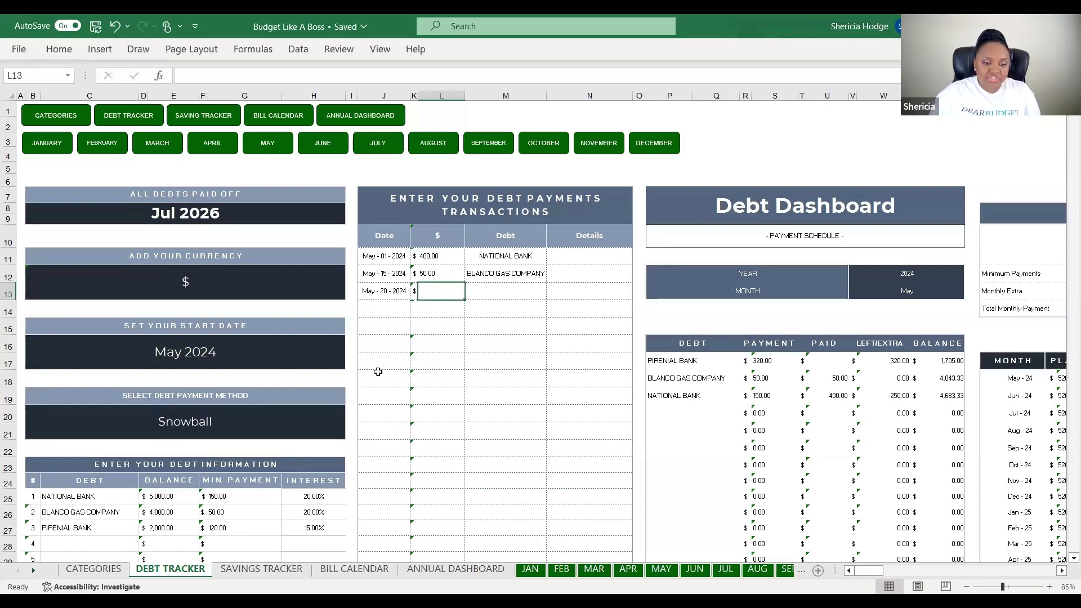
type("320")
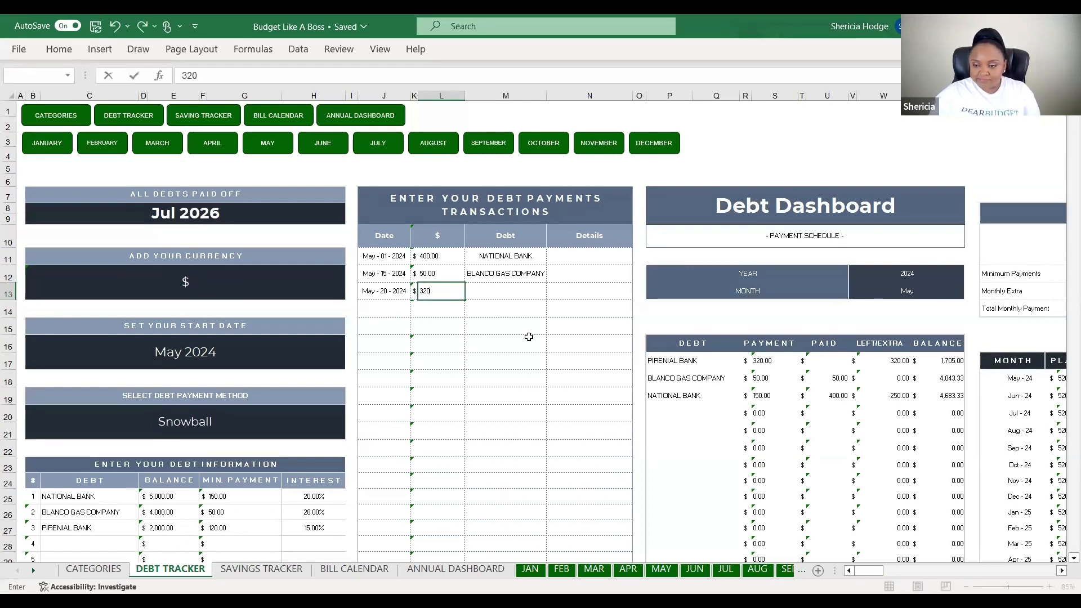
left_click(548, 329)
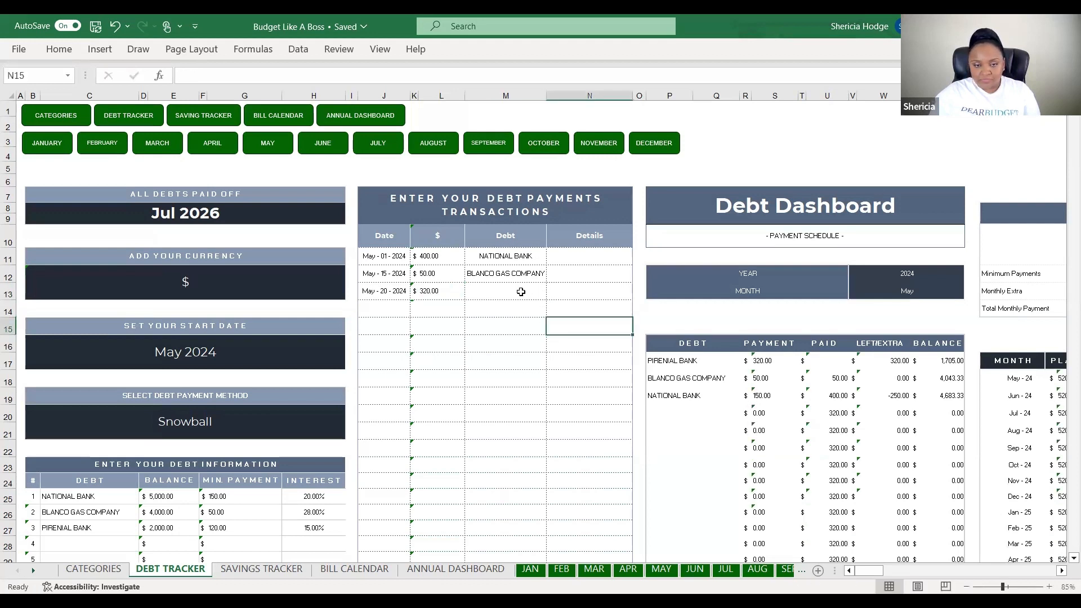
left_click(522, 291)
left_click(553, 294)
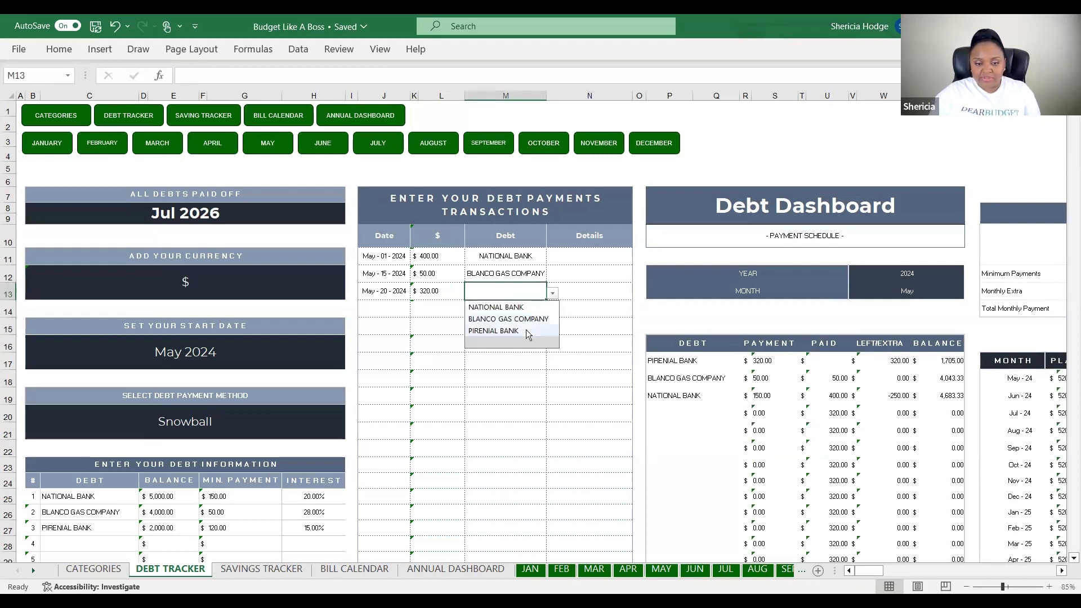
left_click(526, 331)
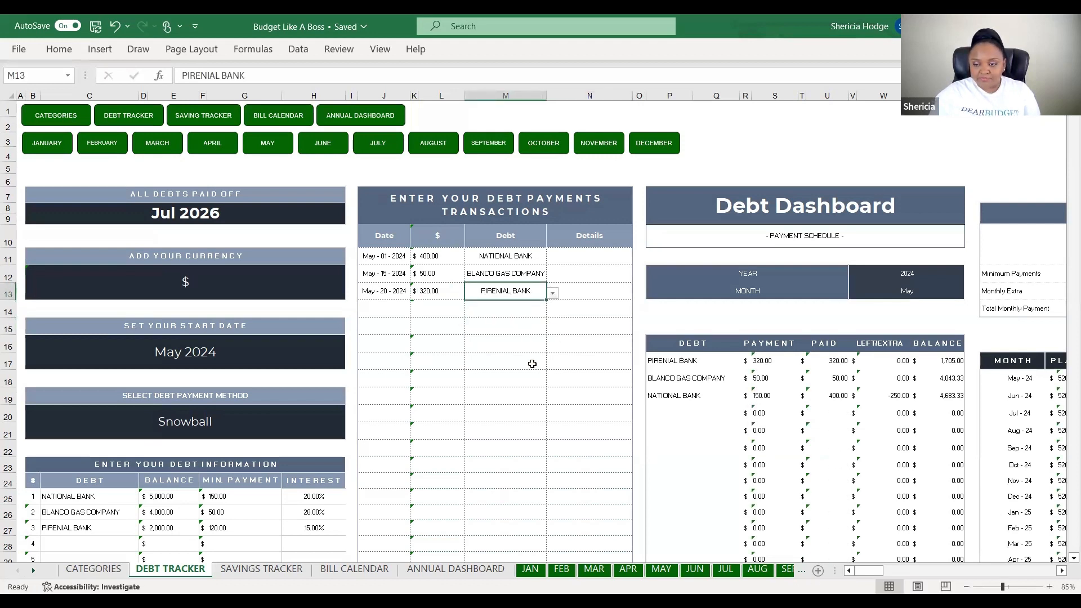
left_click_drag(862, 570, 880, 569)
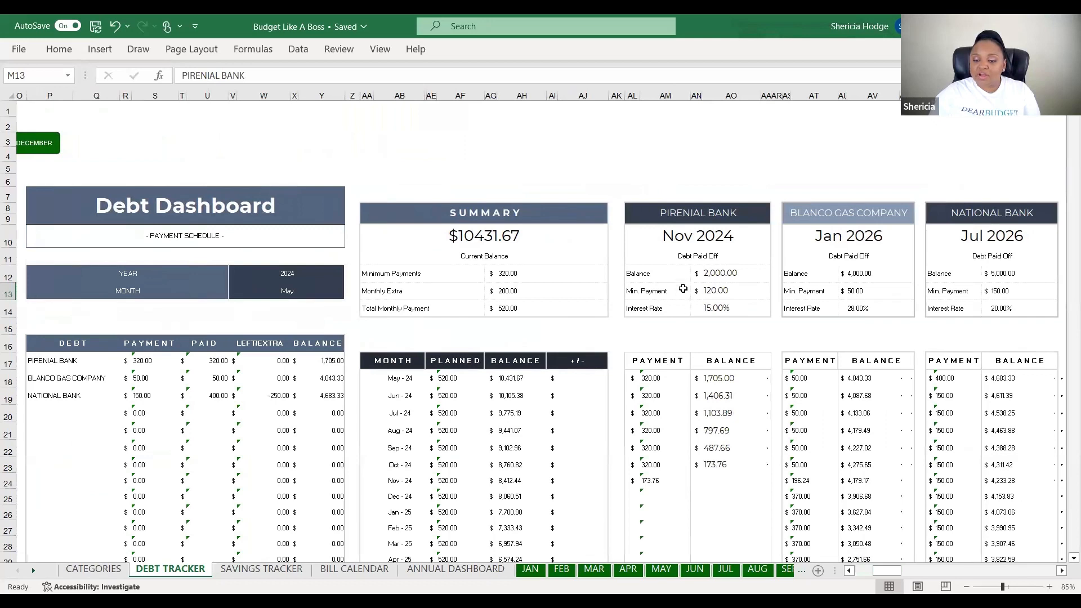
left_click(686, 237)
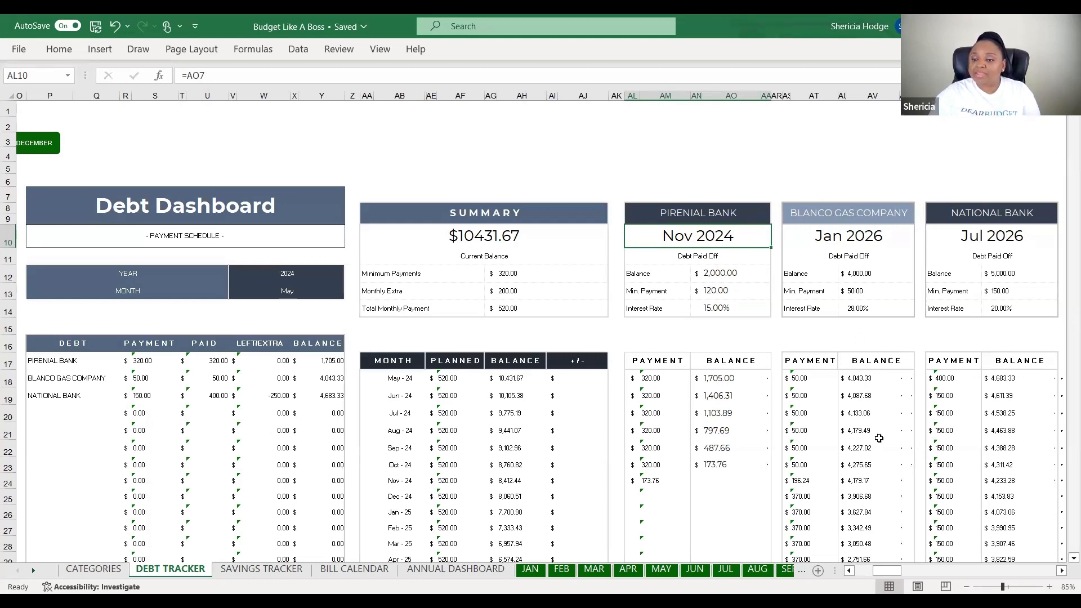
left_click_drag(882, 572, 864, 572)
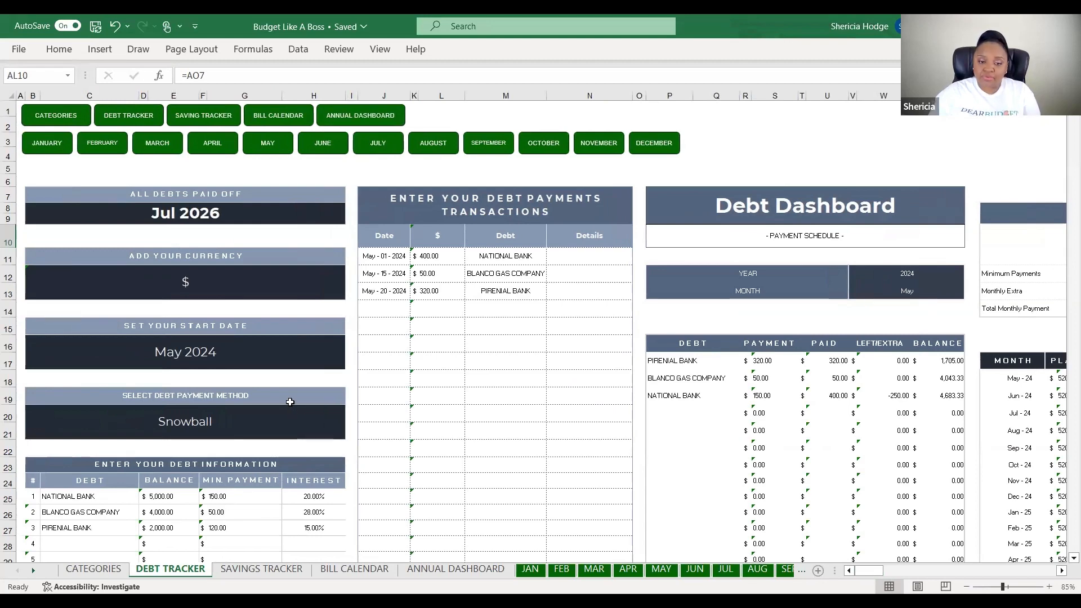
scroll(287, 403, "down", 2)
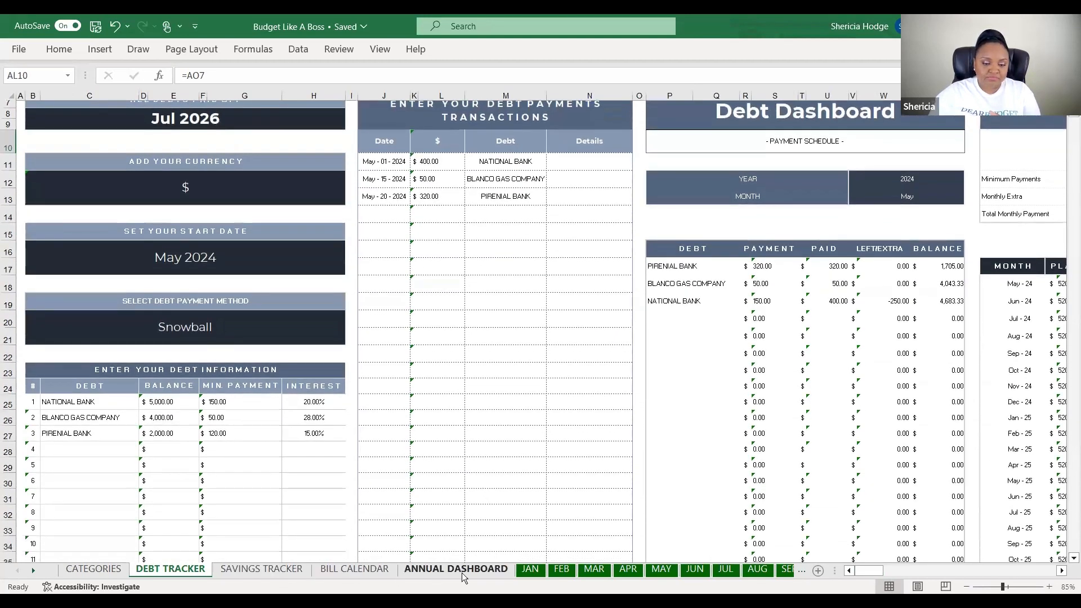
Check the Annual Dashboard totals, then go back to the JAN sheet
left_click(464, 570)
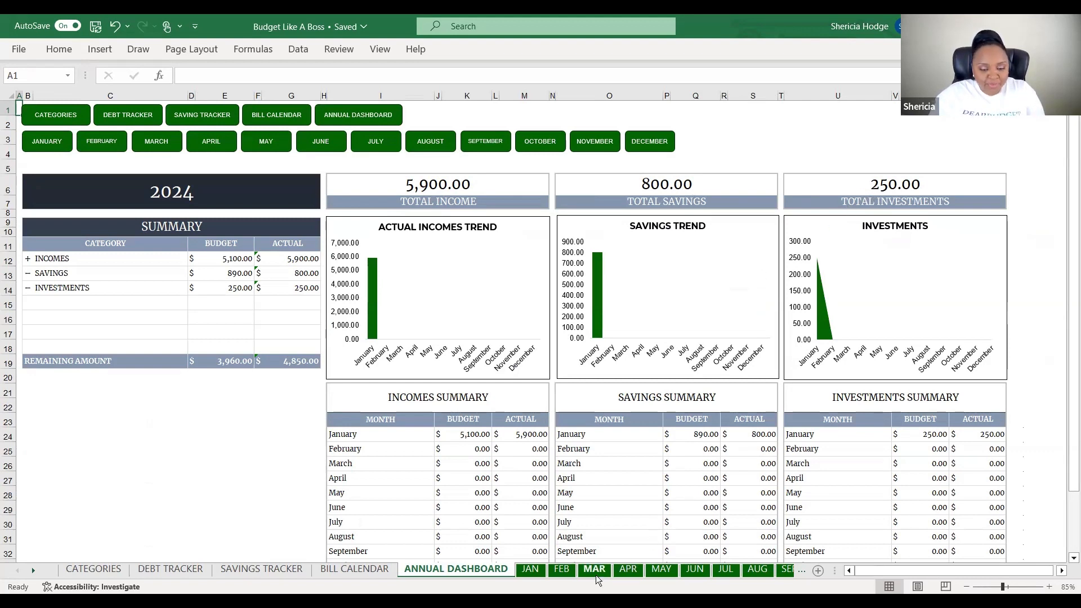
left_click(528, 569)
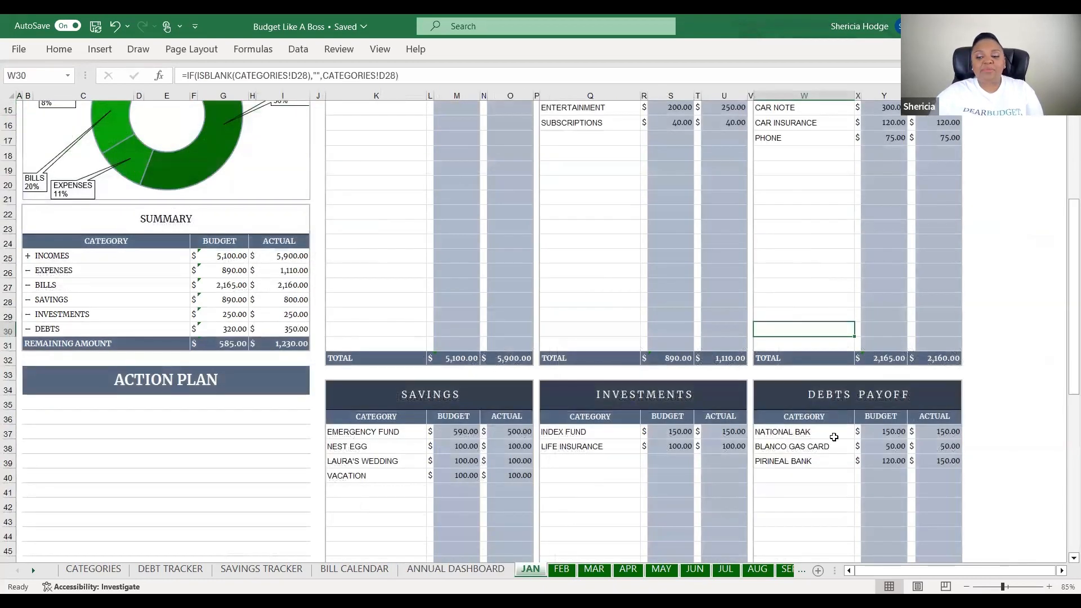
Enter January actuals of 250 for Index Fund and 300 for Life Insurance
scroll(719, 429, "down", 1)
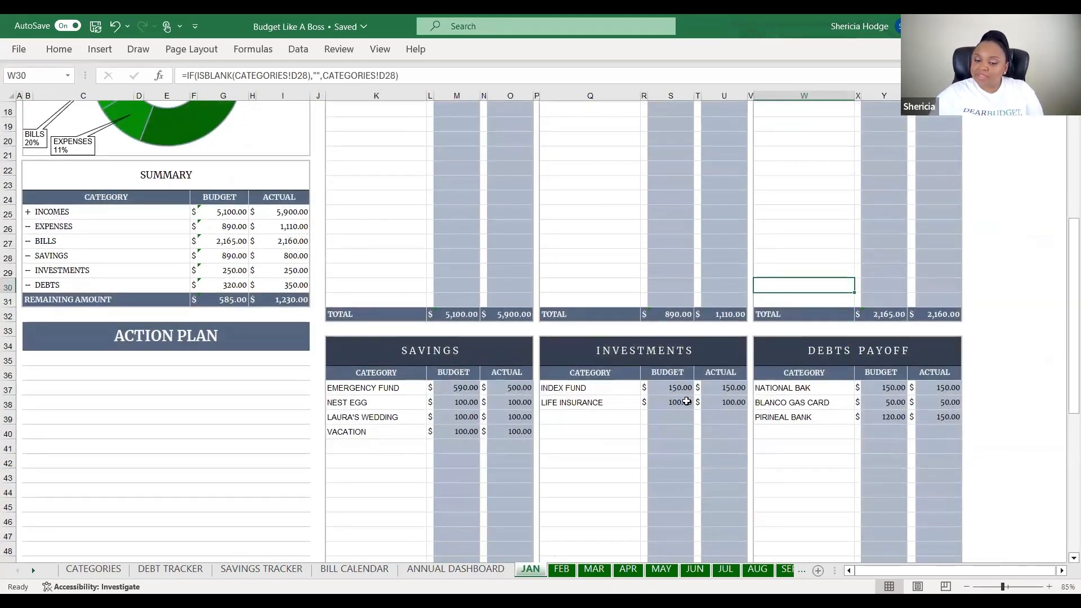
left_click(711, 388)
type("250")
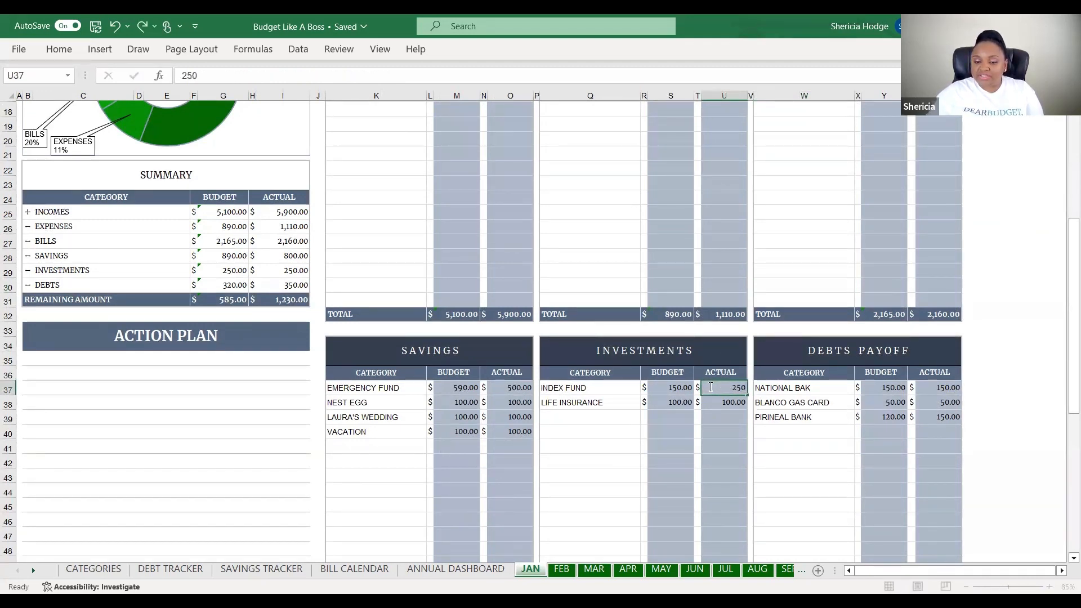
key("Return")
type("300")
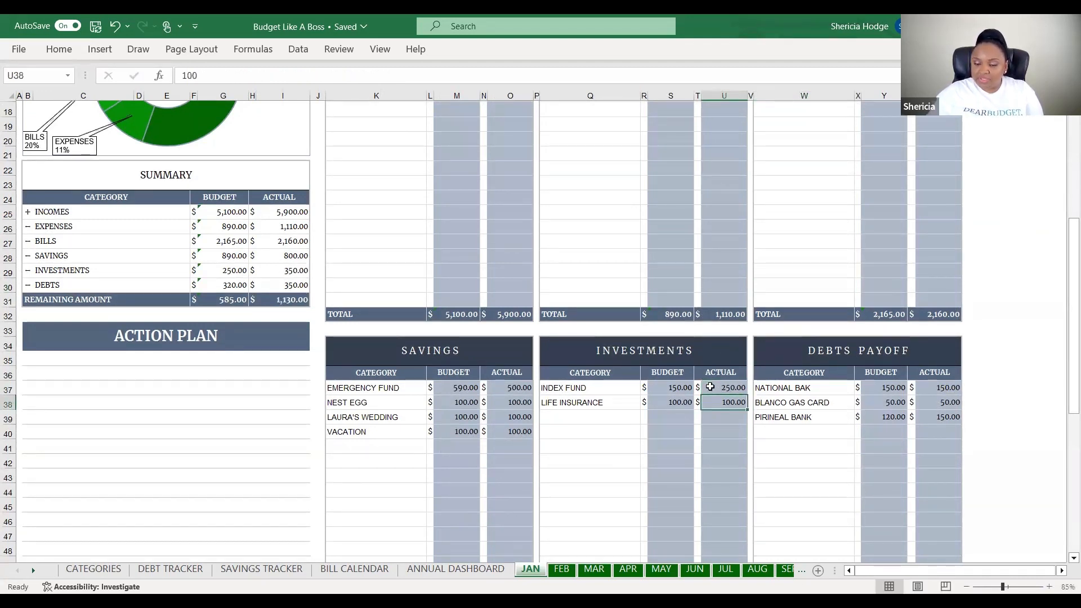
key("Return")
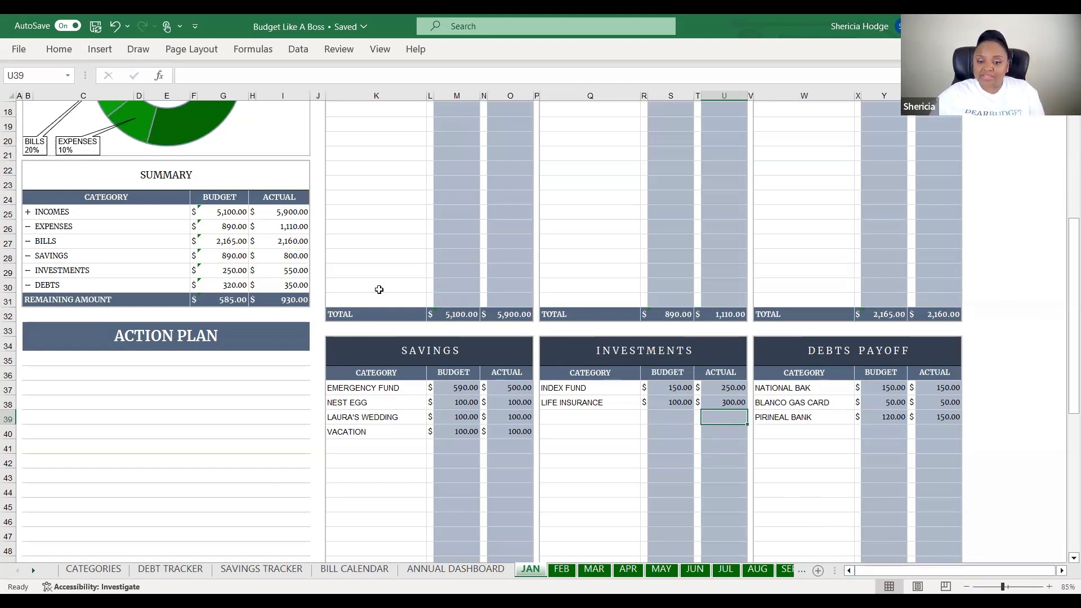
Enter the Pirineal Bank actual payment as 320, correcting the mistaken 350
scroll(379, 290, "up", 3)
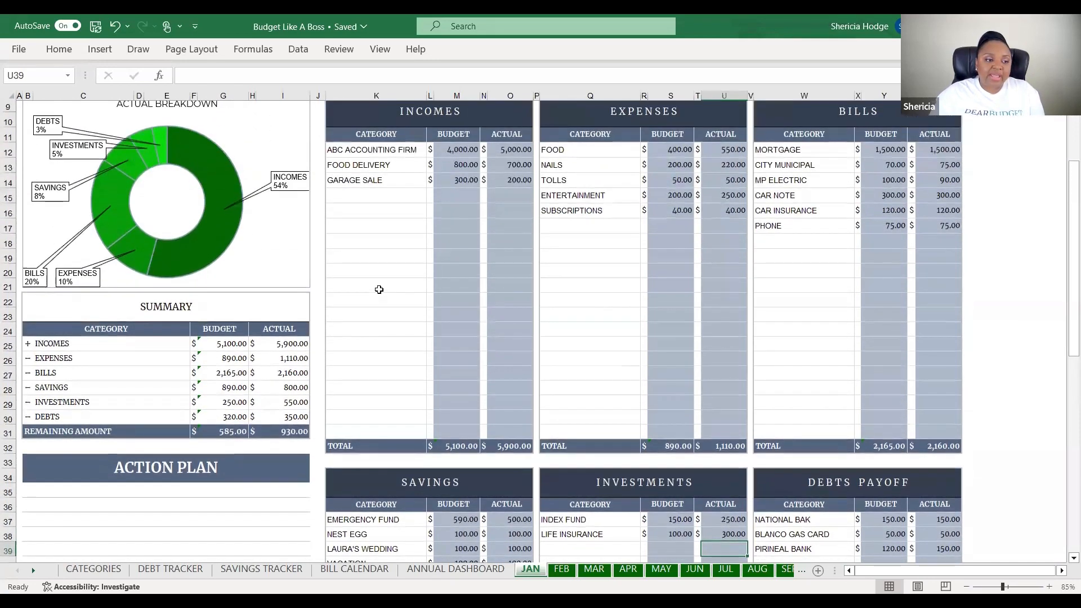
scroll(379, 290, "up", 1)
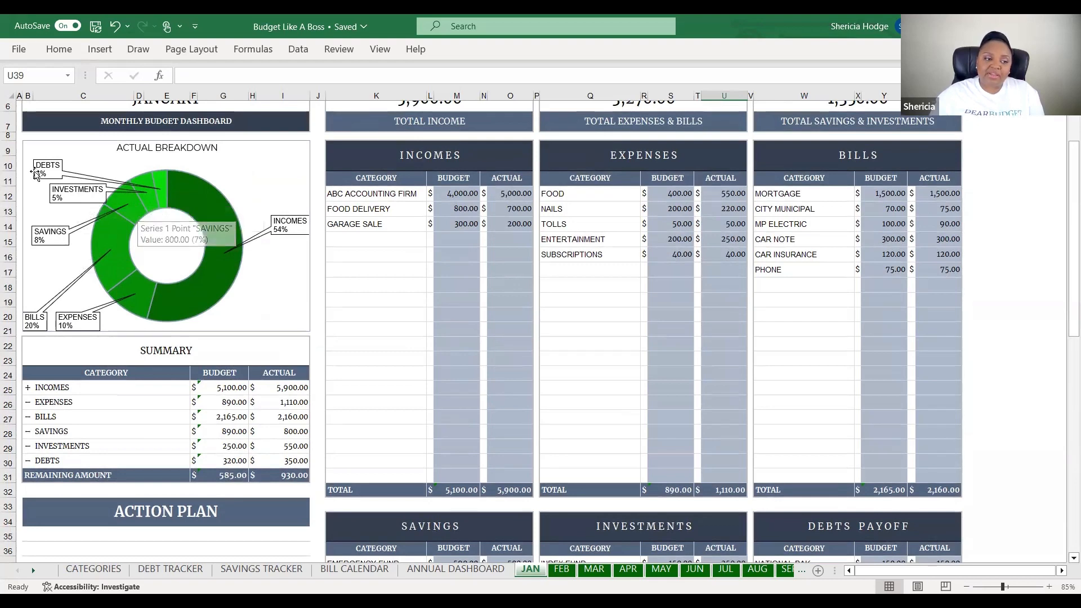
mouse_move(163, 198)
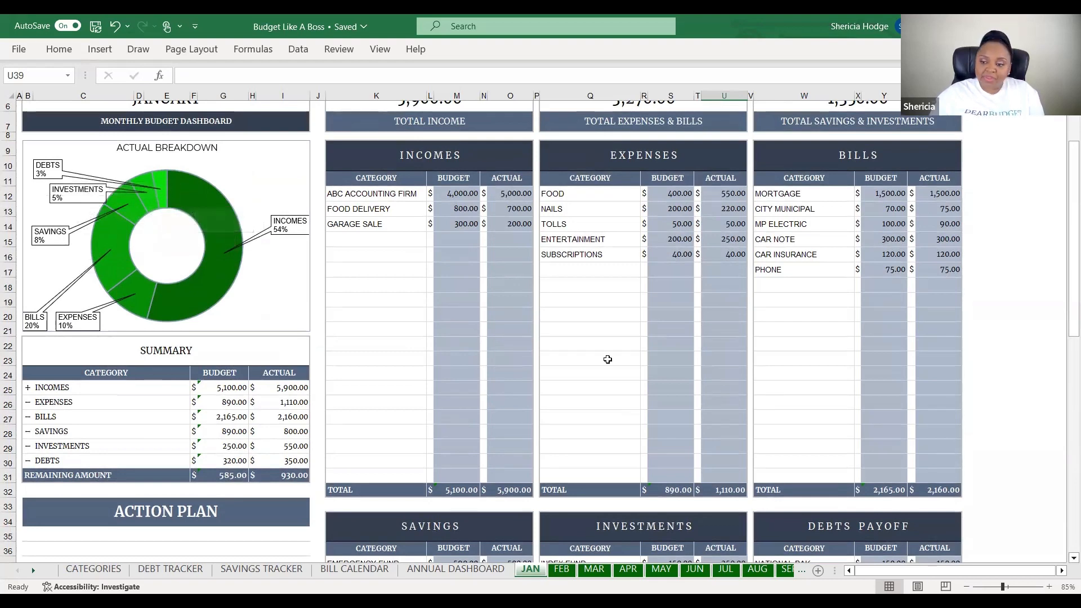
scroll(935, 427, "down", 4)
left_click(939, 417)
type("350")
key("Return")
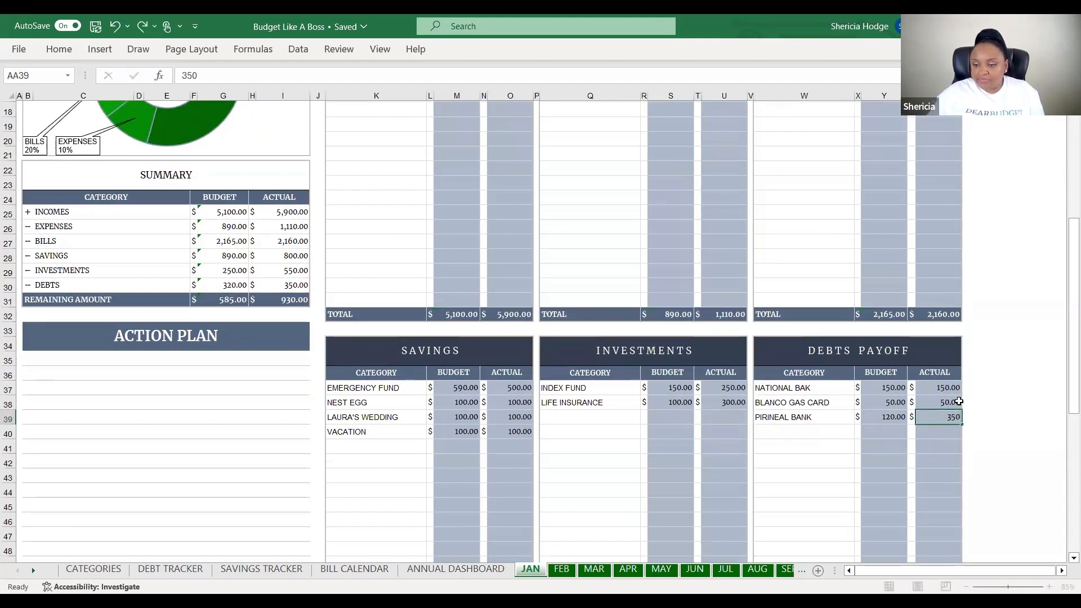
left_click(939, 417)
type("320")
key("Return")
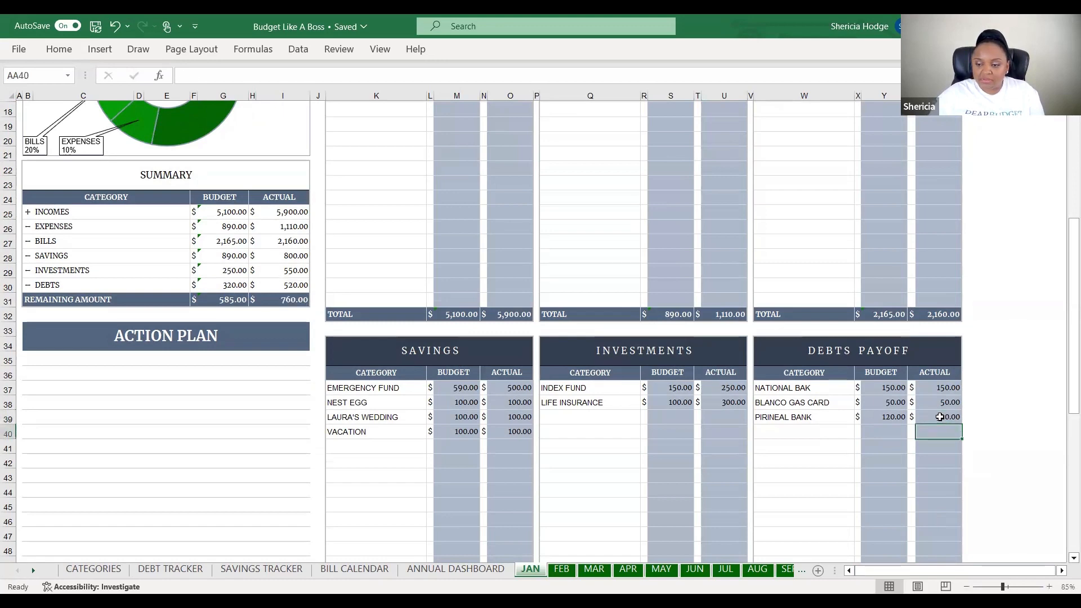
Scroll through the JAN sheet to review the updated January summary totals
left_click(420, 406)
scroll(26, 269, "up", 6)
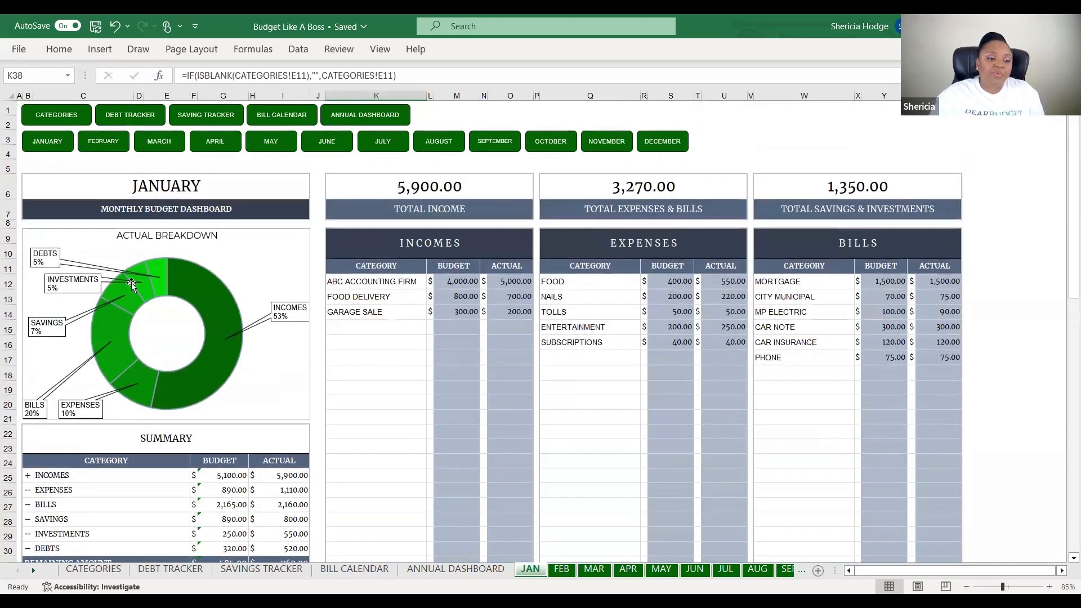
scroll(247, 319, "down", 1)
scroll(246, 319, "down", 5)
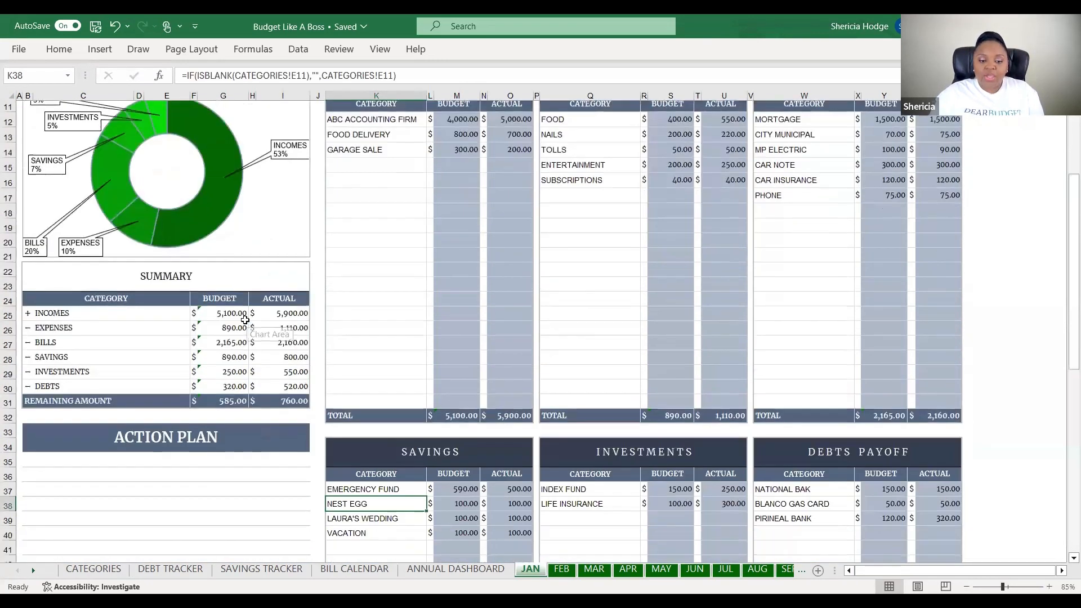
scroll(428, 386, "down", 1)
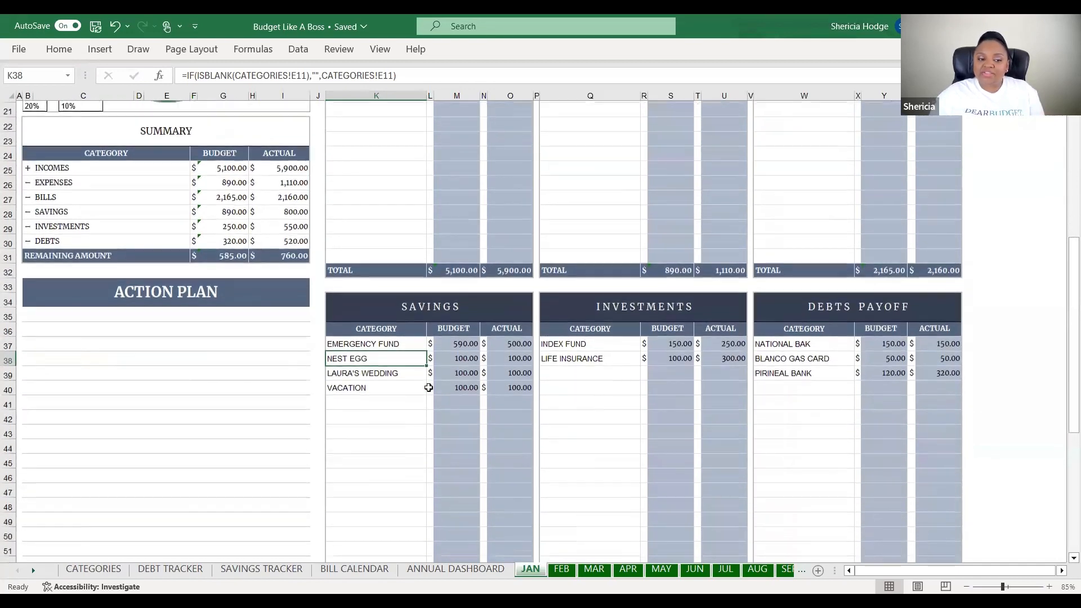
scroll(428, 387, "up", 3)
scroll(428, 388, "up", 2)
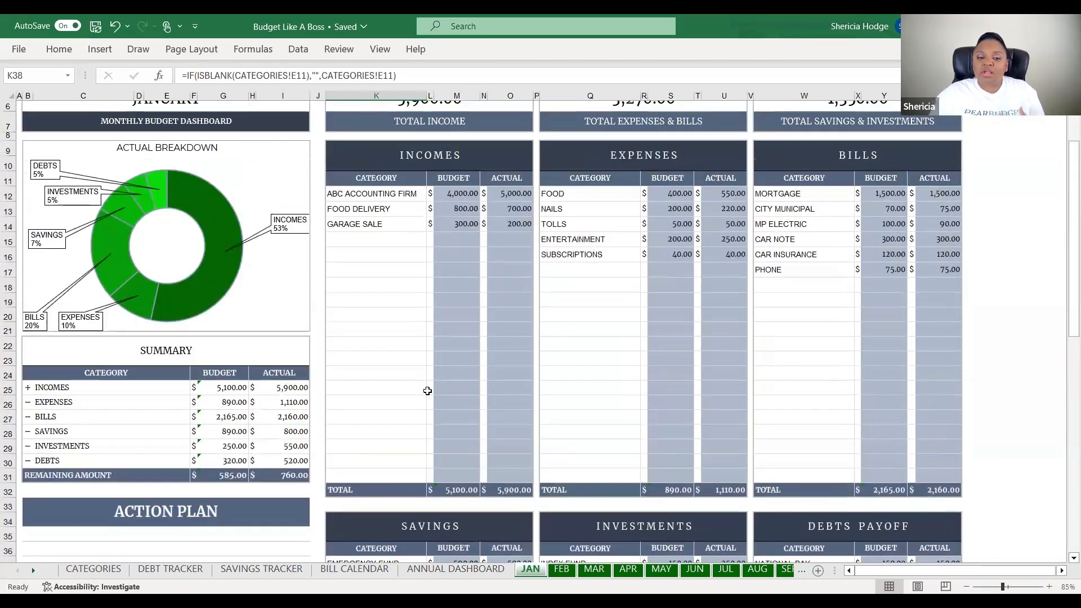
scroll(427, 388, "up", 1)
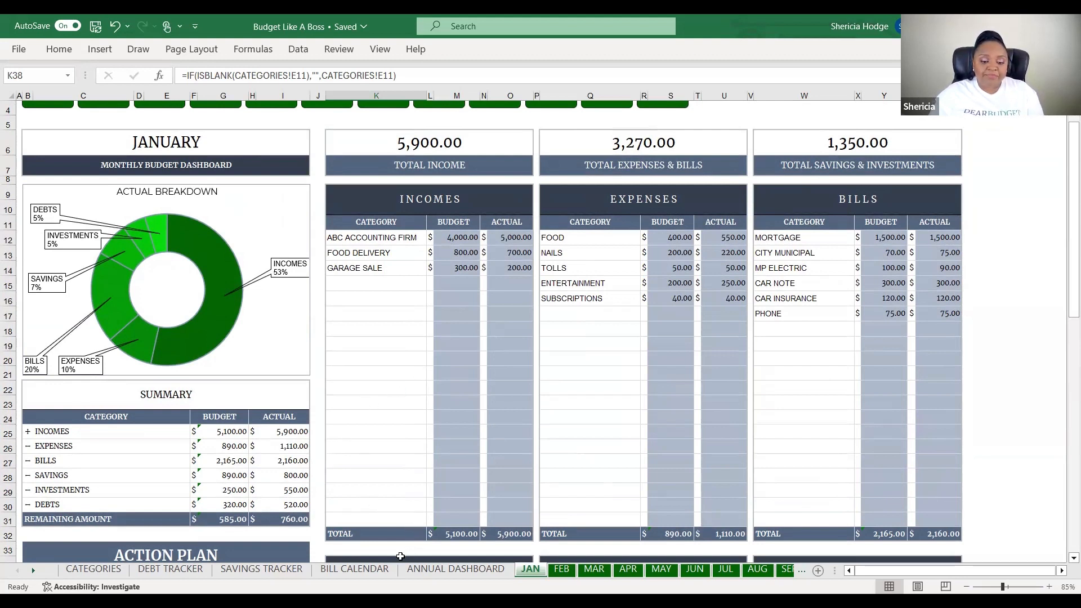
In the Savings Tracker, set the Emergency Fund goal to 2,000 and its balance to 500
left_click(254, 573)
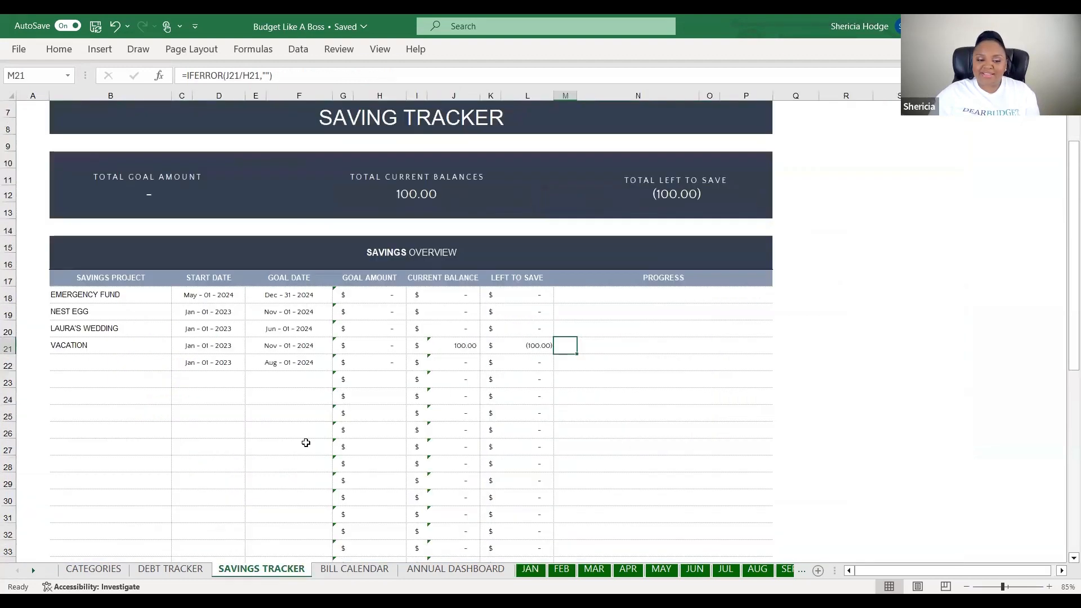
left_click(304, 389)
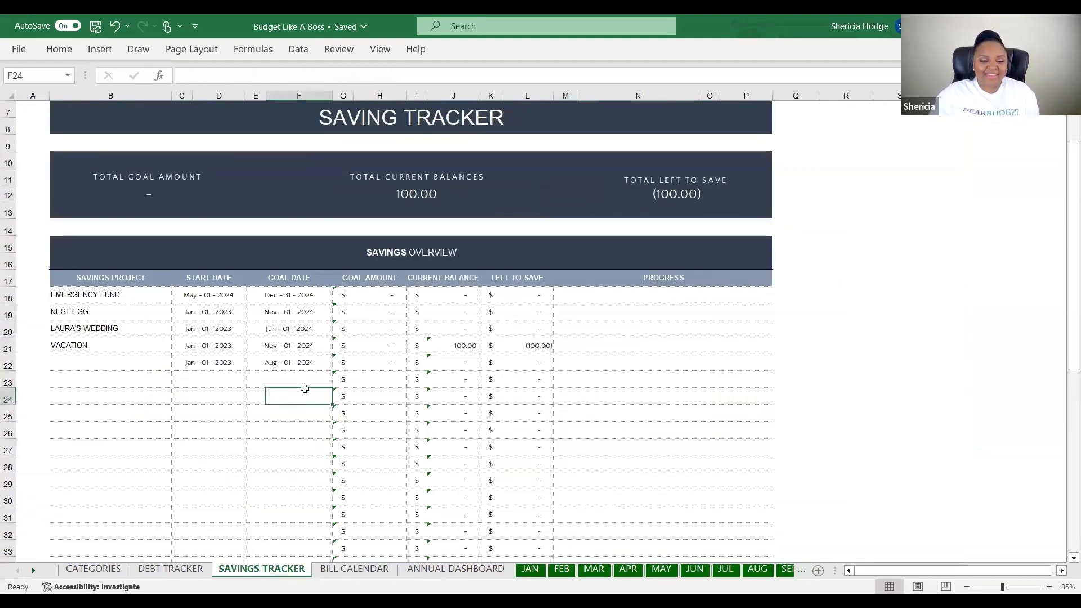
left_click(365, 295)
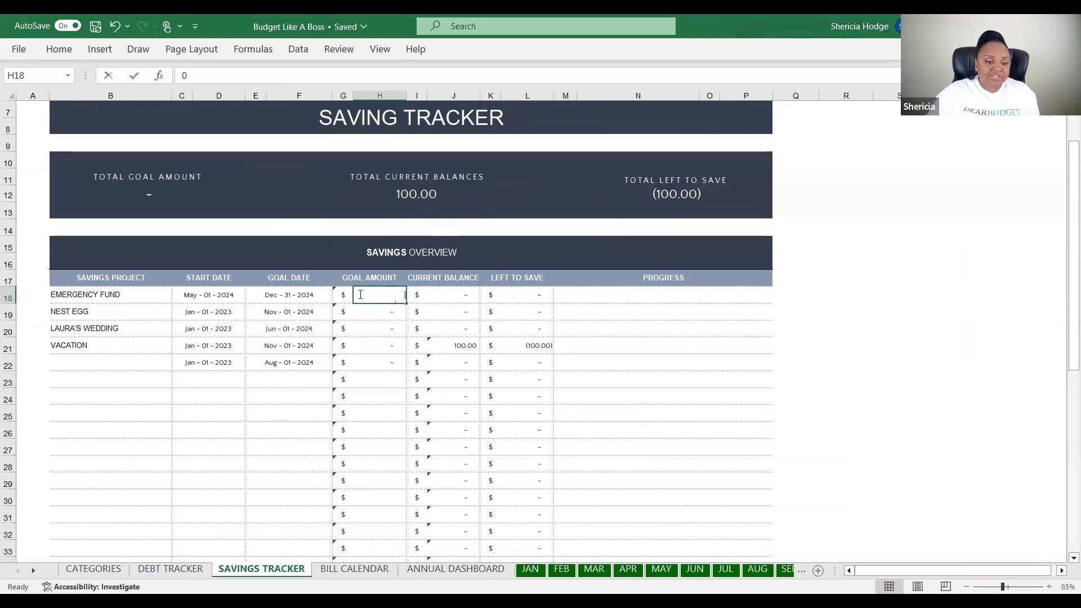
type("2,00")
type("000")
left_click(456, 298)
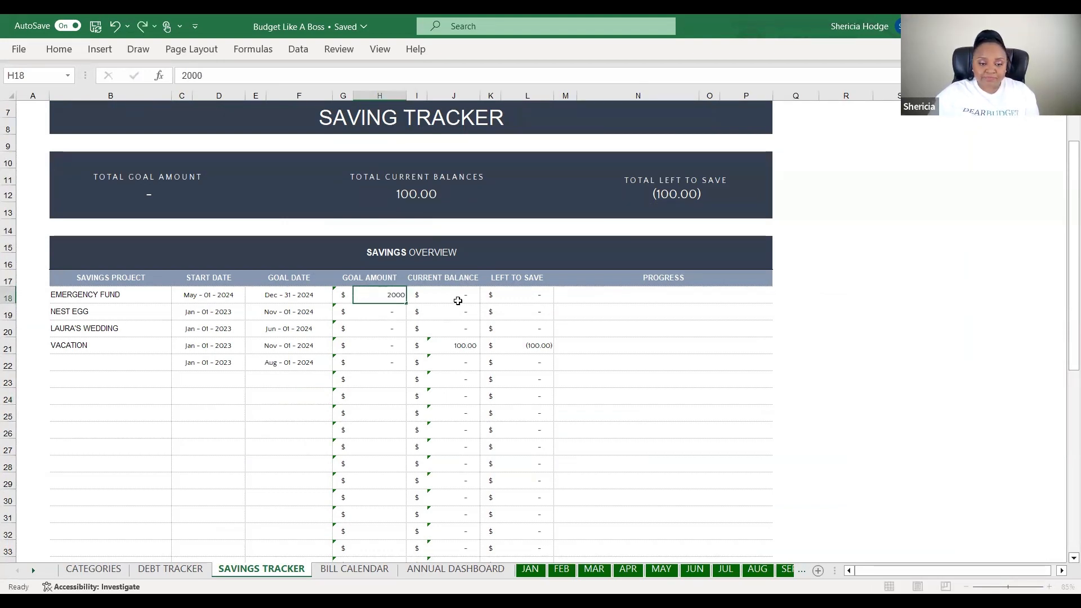
left_click(530, 570)
scroll(552, 510, "down", 5)
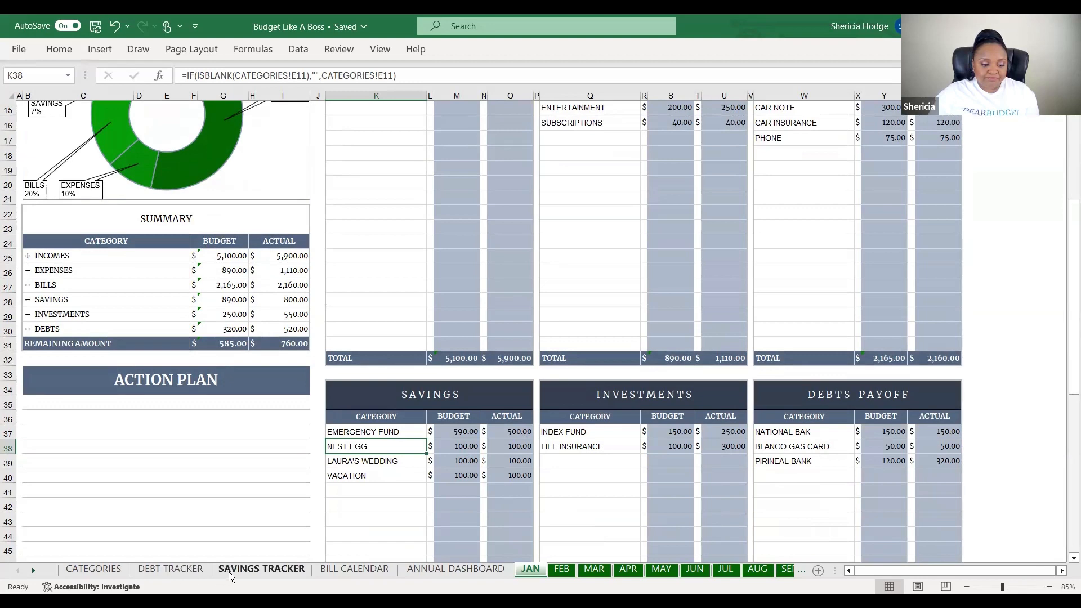
left_click(253, 570)
type("500")
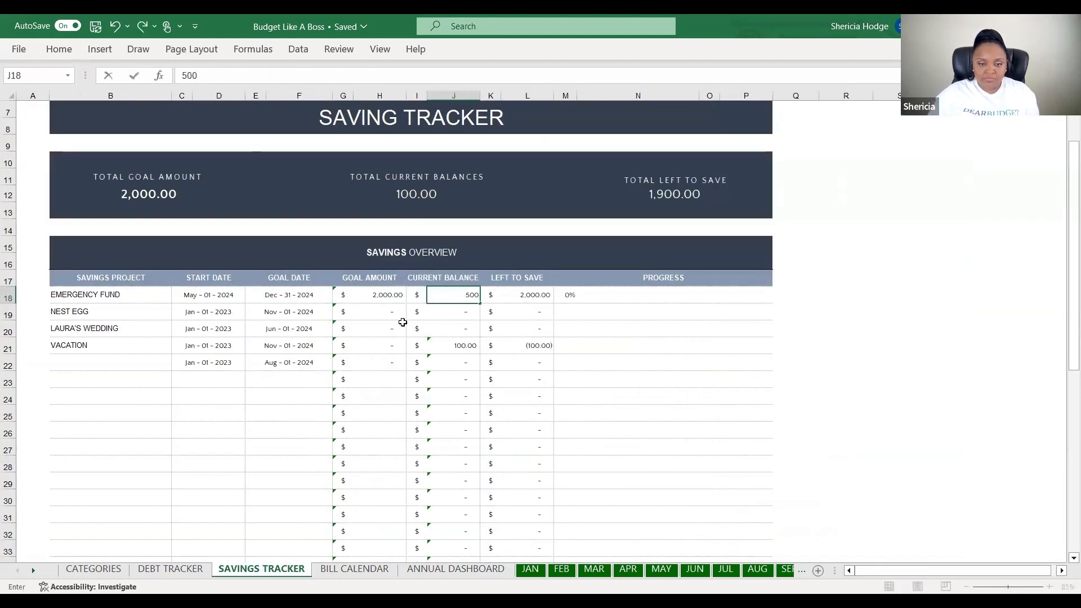
left_click(586, 324)
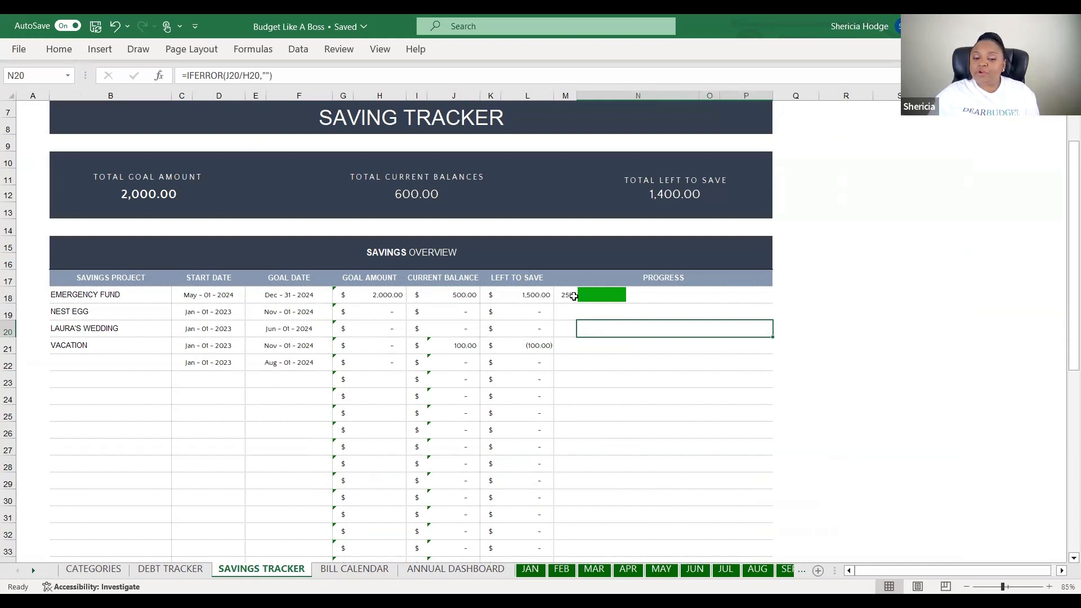
Enter the Nest Egg goal amount of 15,000
scroll(413, 350, "down", 6)
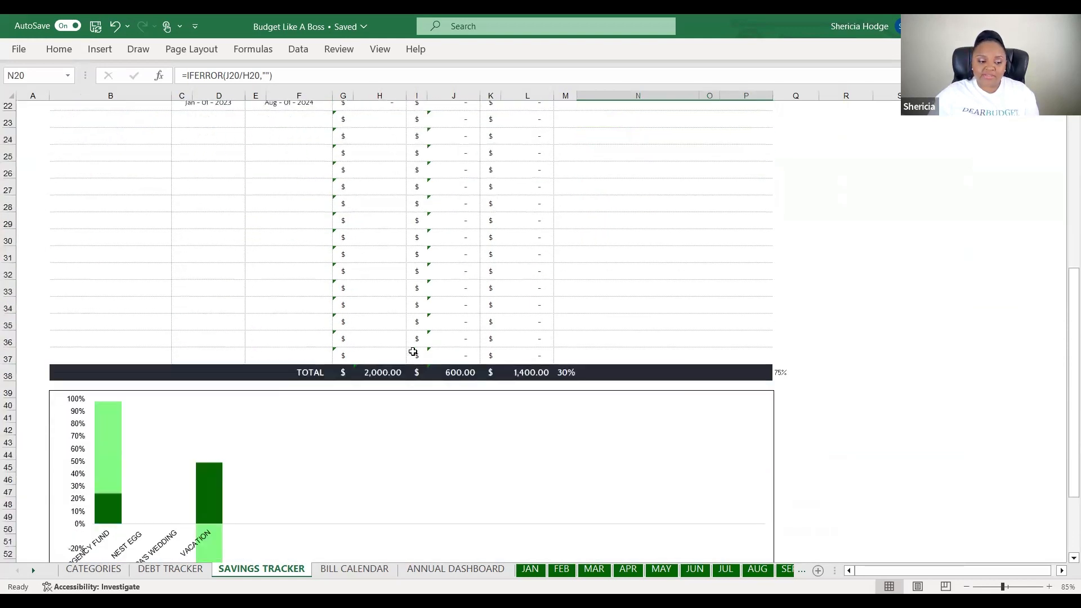
scroll(413, 351, "down", 1)
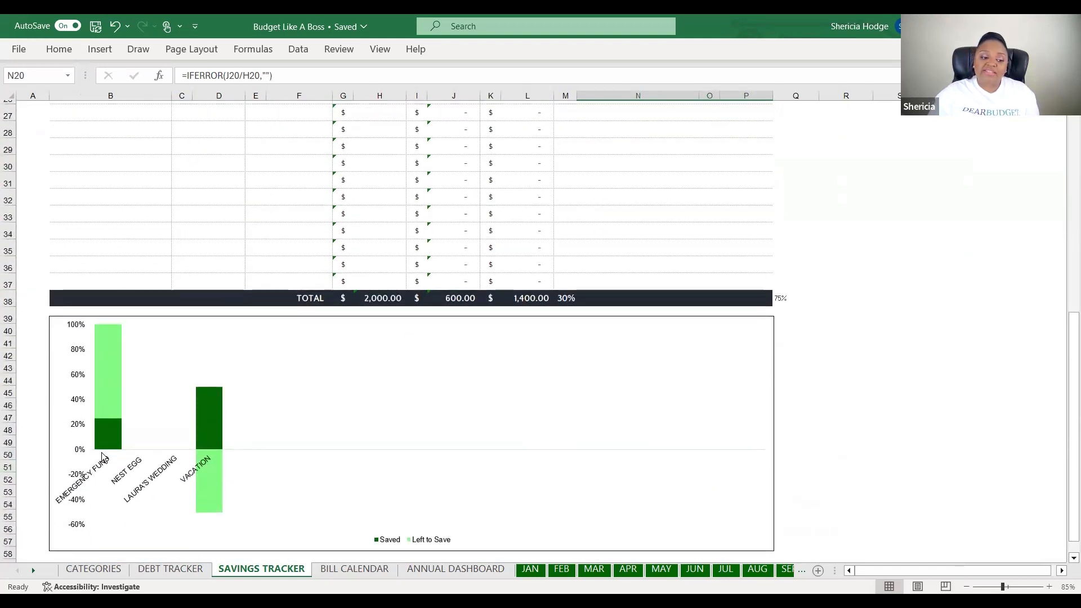
scroll(186, 474, "up", 6)
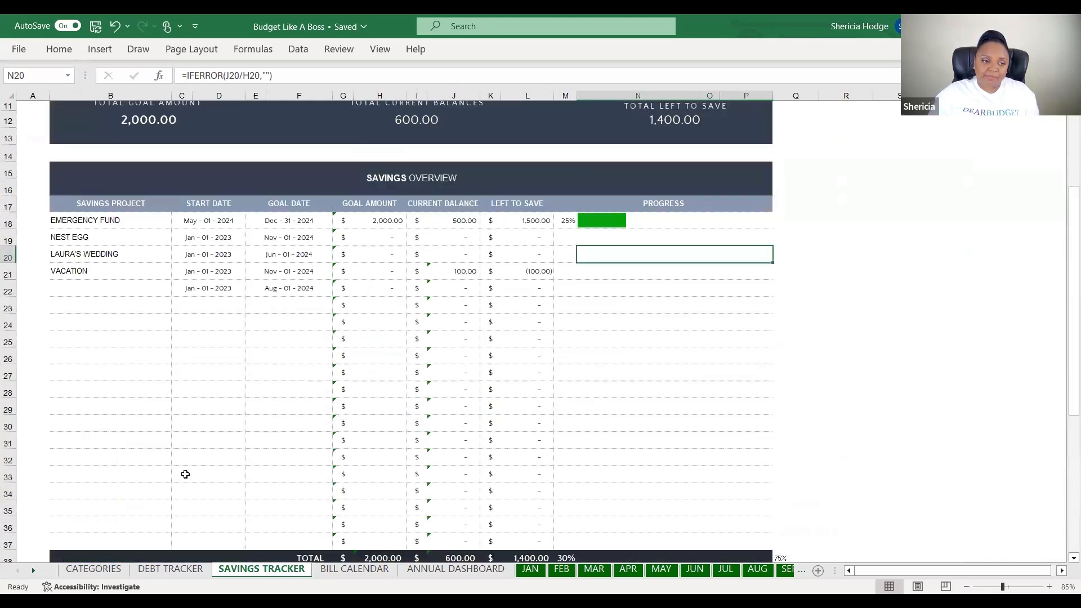
scroll(186, 474, "up", 1)
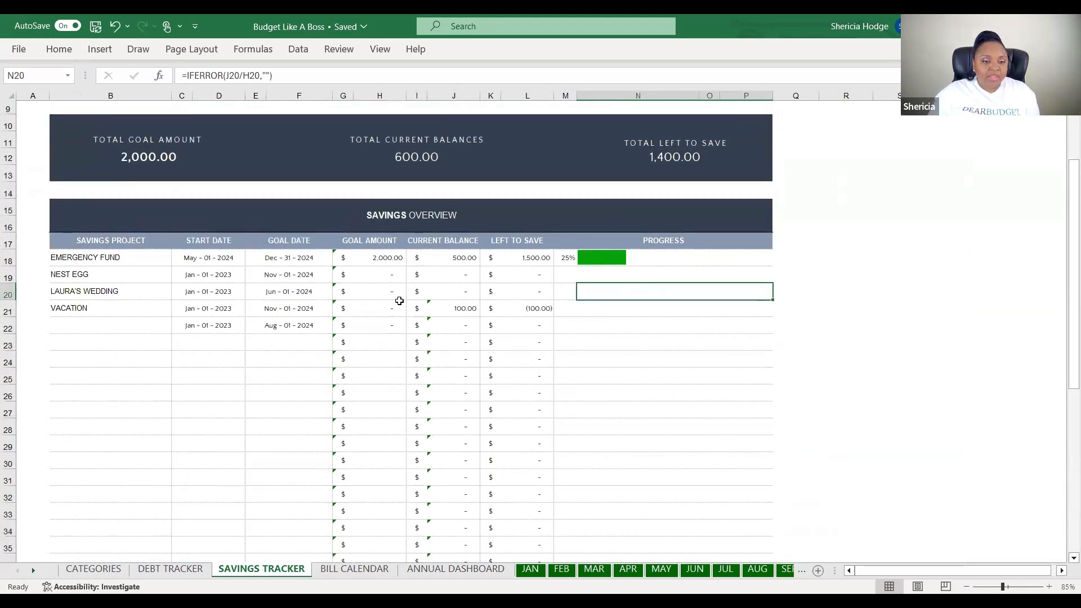
left_click(363, 276)
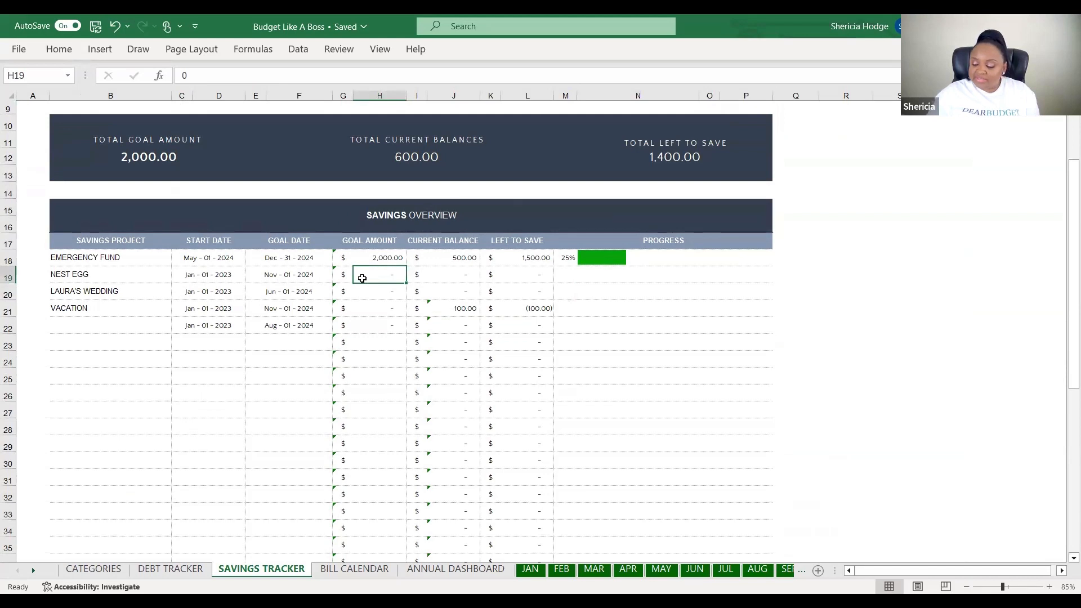
type("150.0")
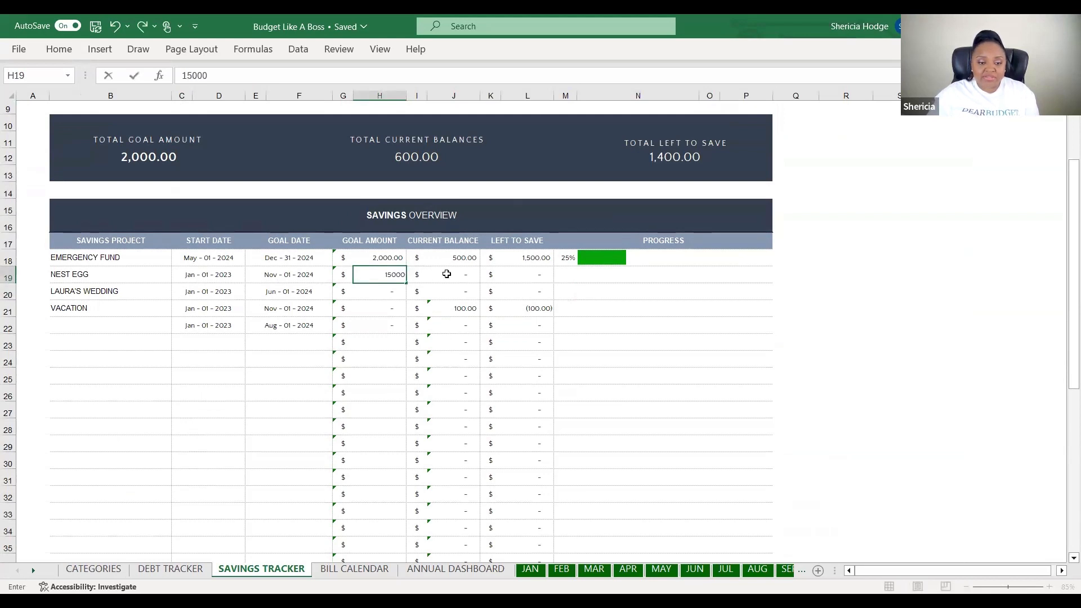
type("0")
left_click(441, 274)
After checking the JAN and DEBT TRACKER sheets, set the Nest Egg current balance to 100
left_click(538, 569)
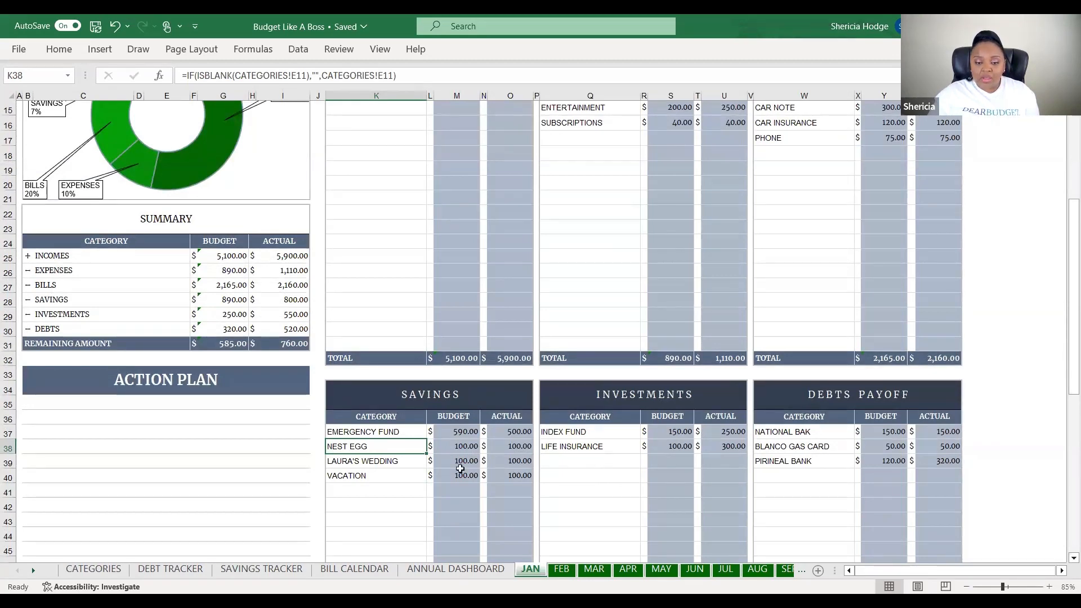
left_click(179, 570)
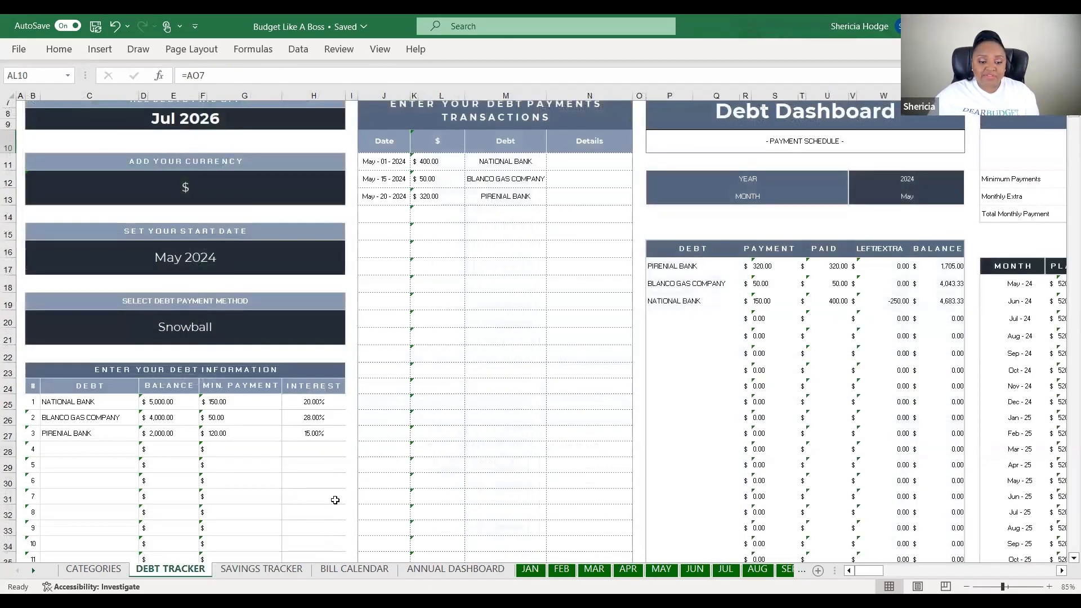
left_click(262, 568)
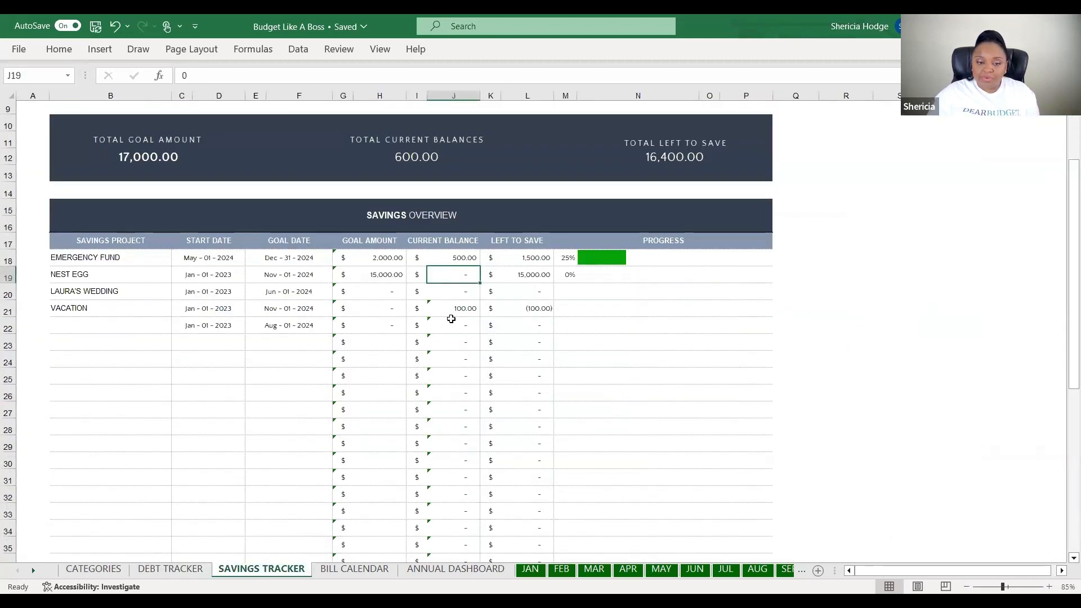
type("100")
left_click(582, 288)
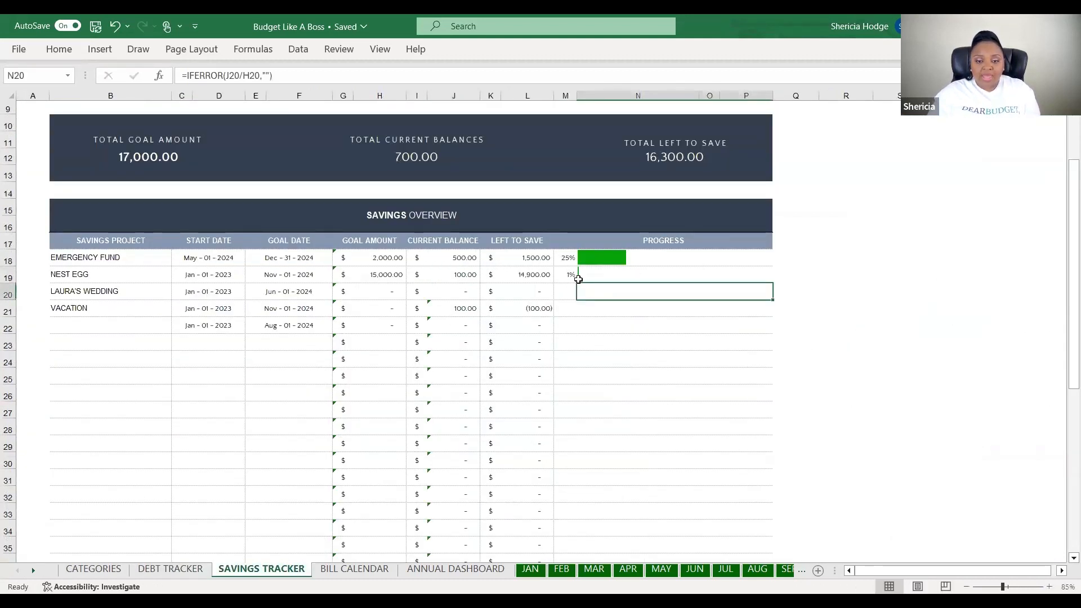
left_click(565, 275)
scroll(497, 317, "down", 2)
scroll(497, 318, "down", 4)
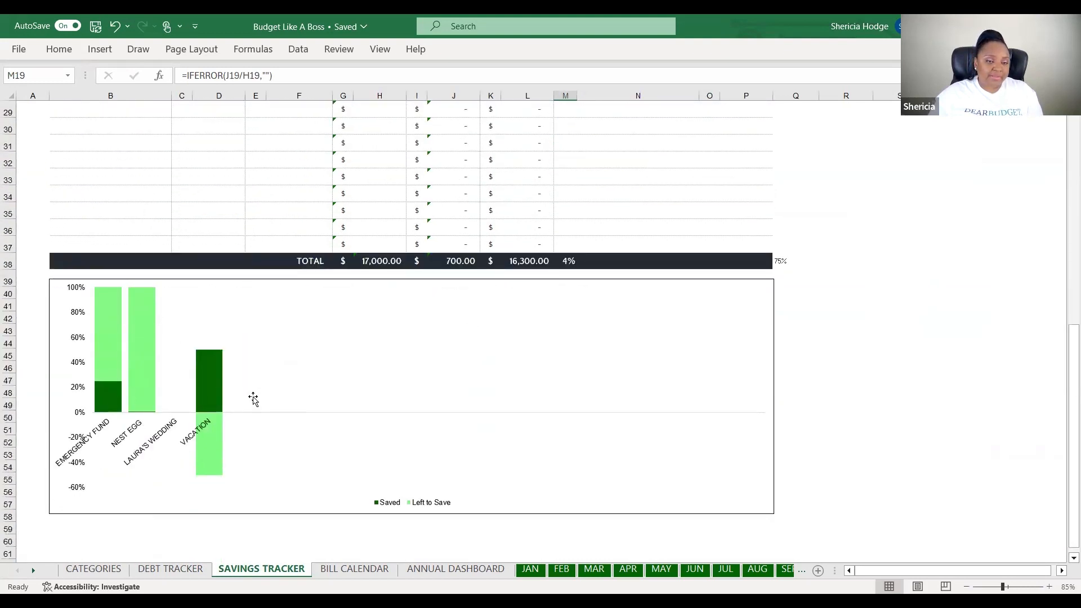
scroll(253, 399, "up", 7)
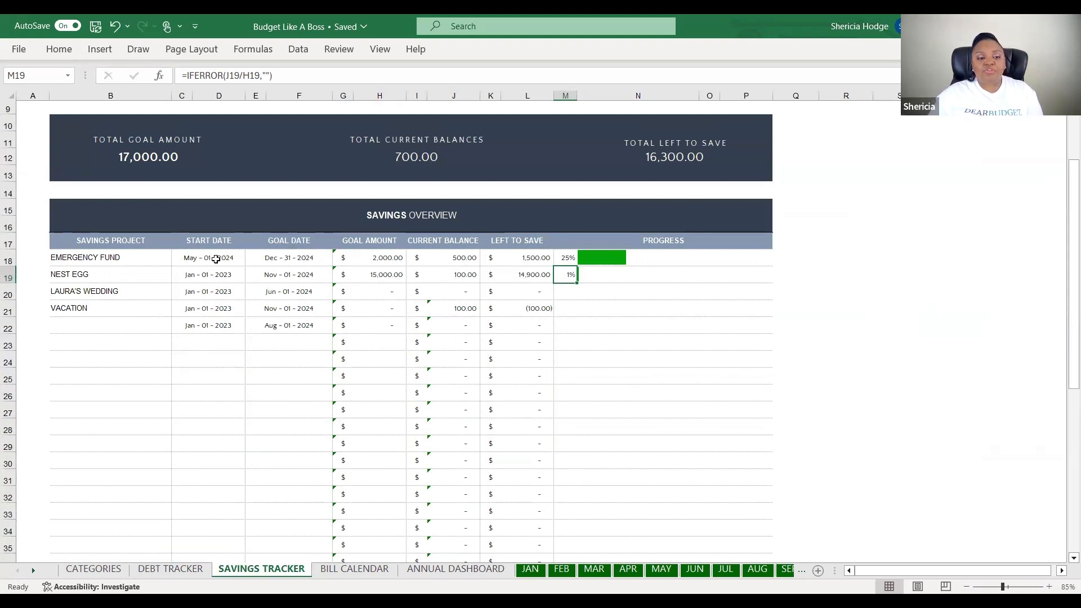
Give Vacation a 05/01/2024 start date, 05/01/2025 goal date and 30,000 goal amount
double_click(224, 308)
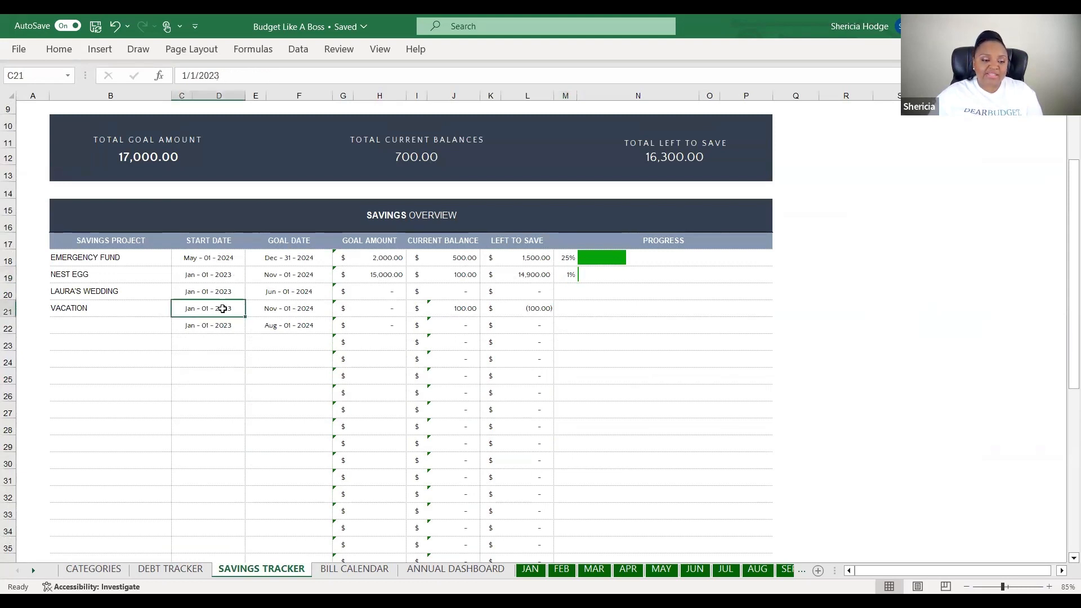
type("05/01/0")
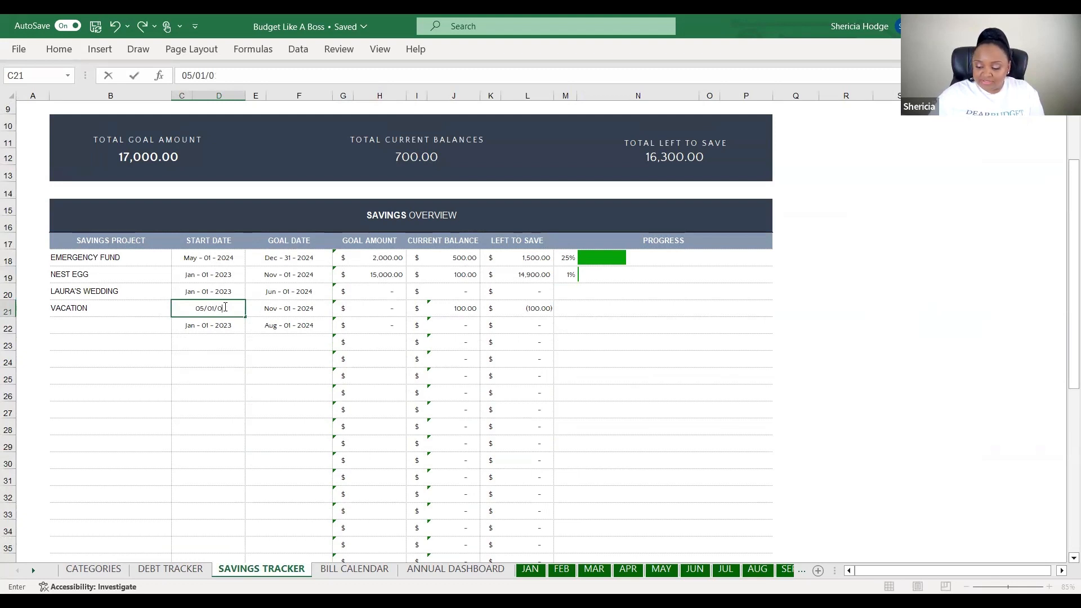
key("BackSpace")
type("2024")
left_click(228, 350)
left_click(295, 309)
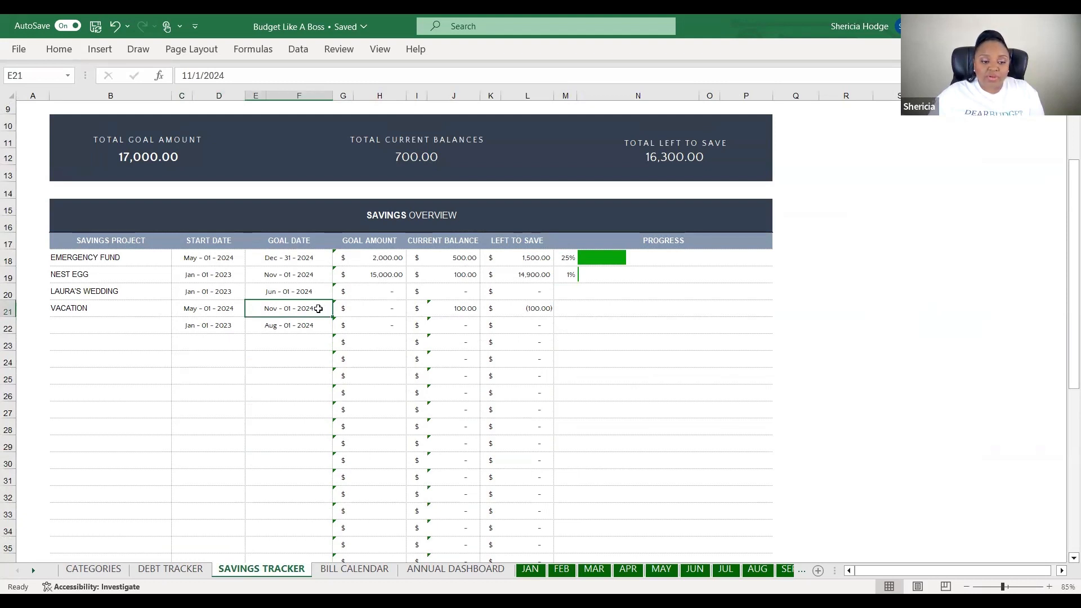
type("05/01/2025")
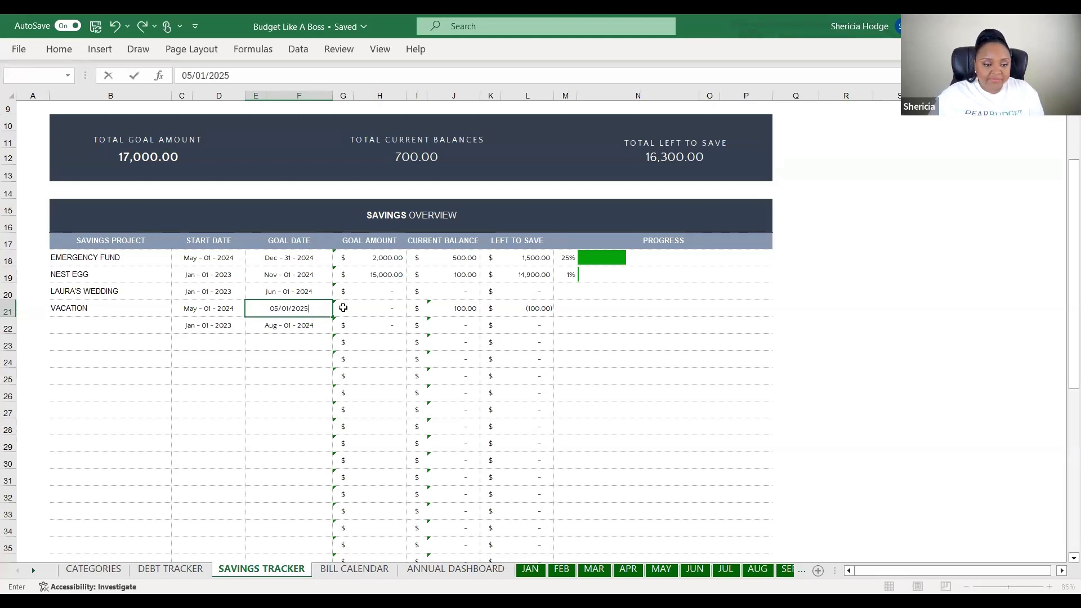
left_click(379, 304)
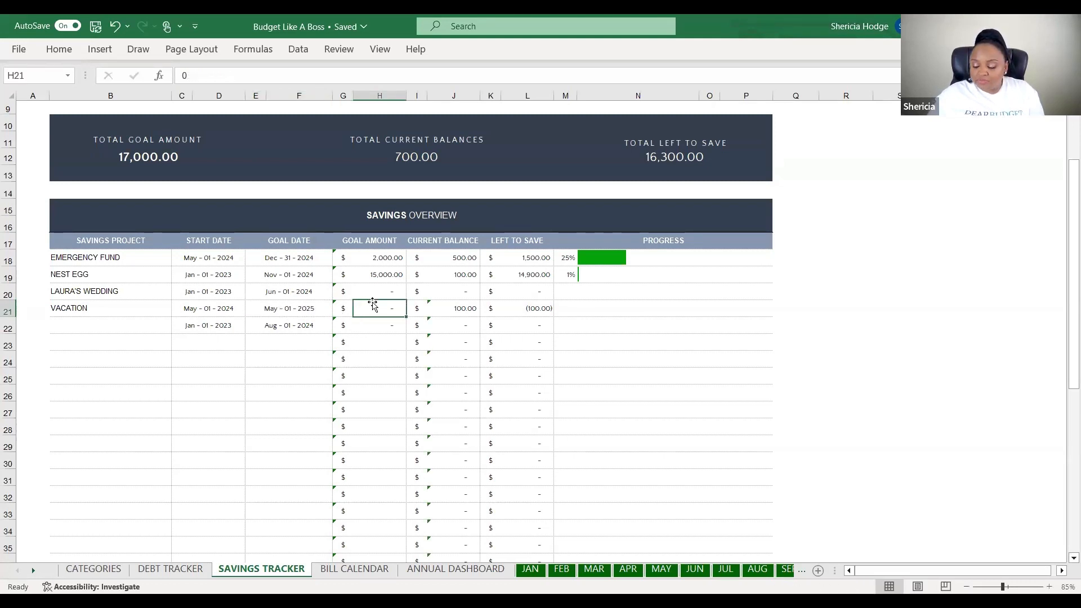
type("30000")
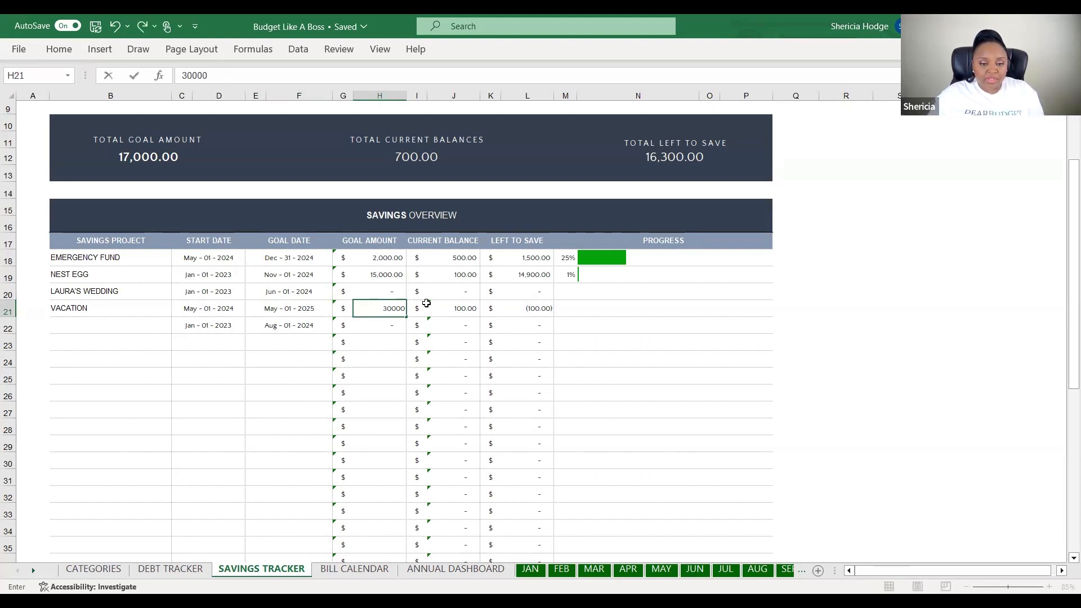
left_click(427, 303)
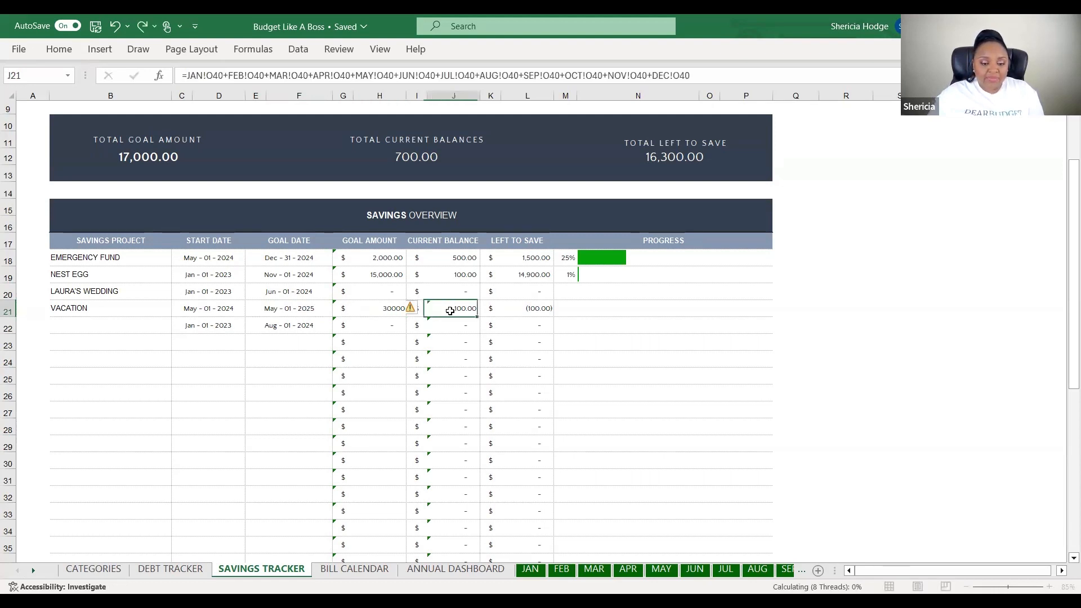
Set the Vacation current balance to 100
left_click(530, 570)
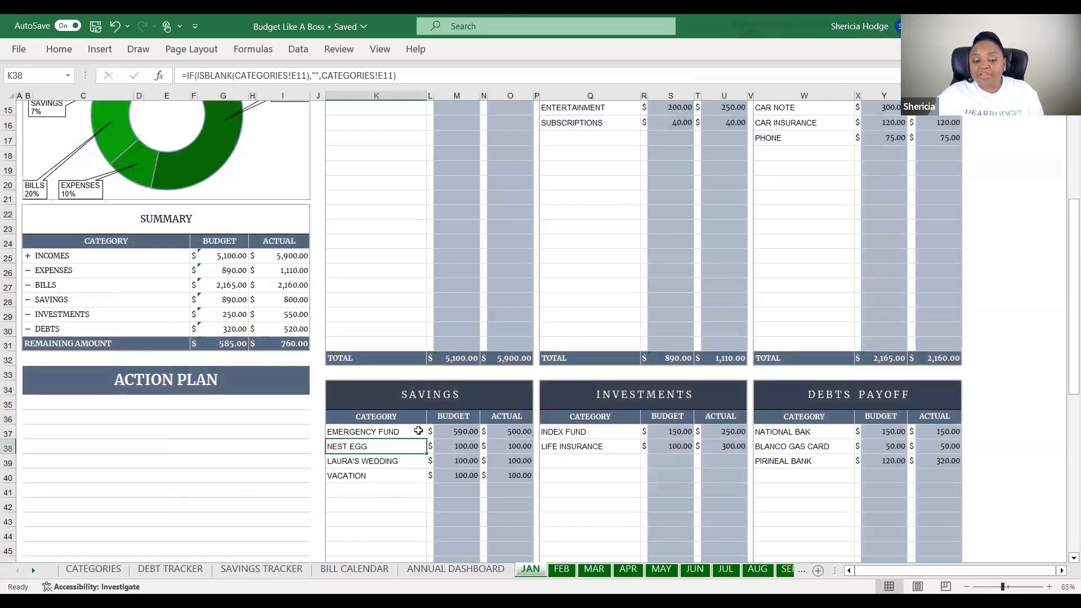
left_click(271, 573)
left_click(510, 331)
left_click(461, 309)
type("100")
key("Return")
left_click(564, 344)
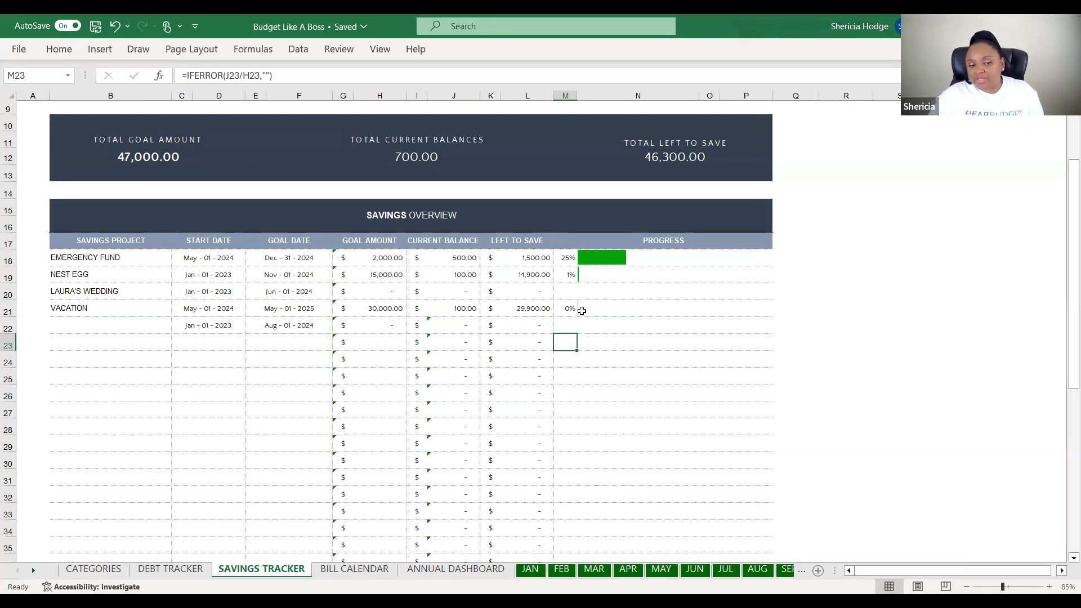
Add a new savings project named PURSE in B22
left_click(121, 323)
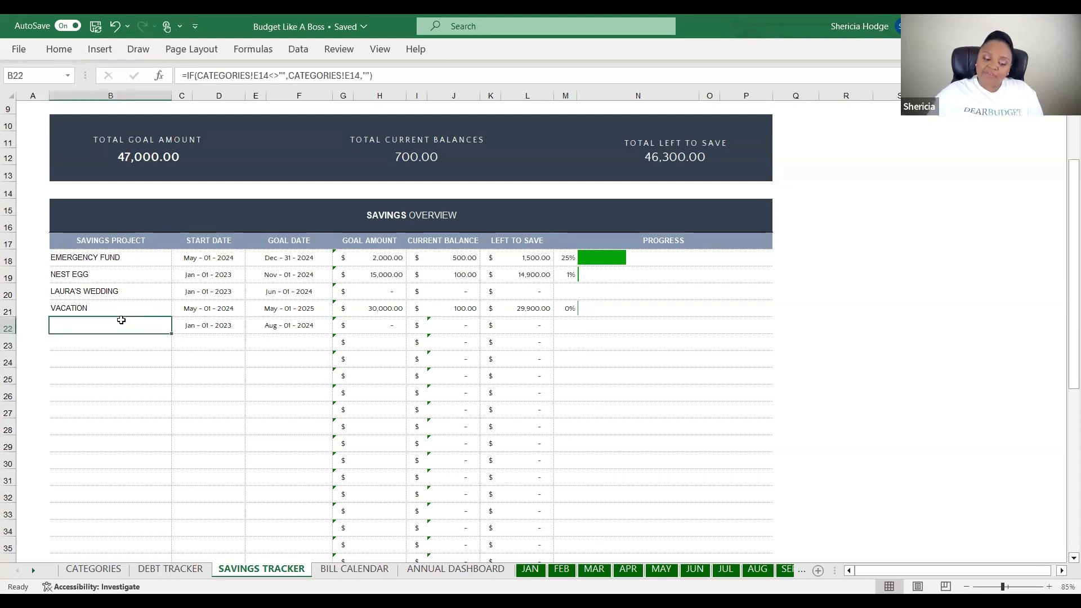
type("PURS")
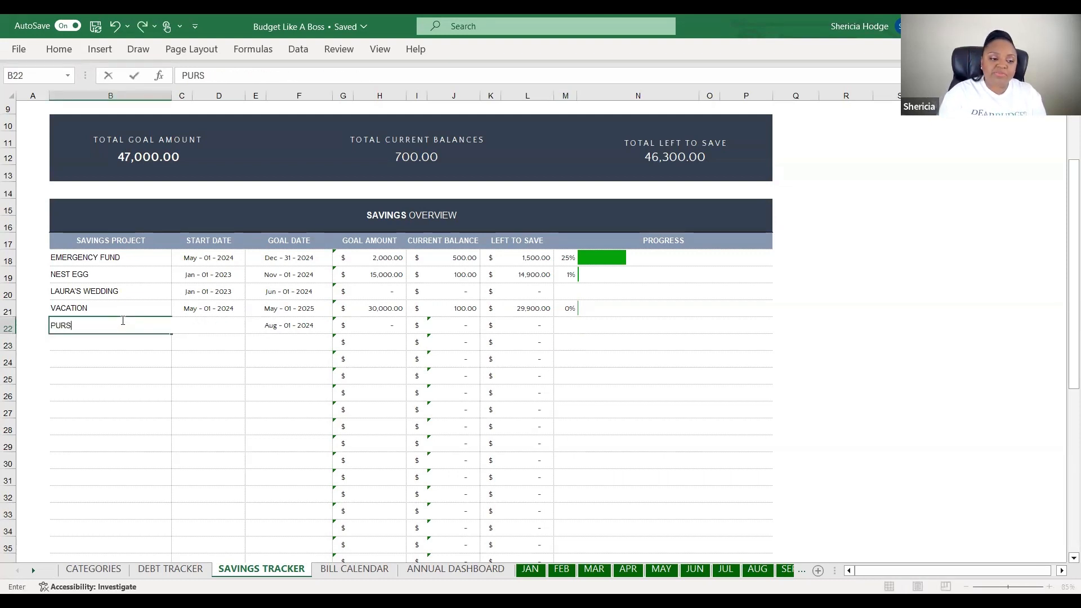
type("E")
key("Return")
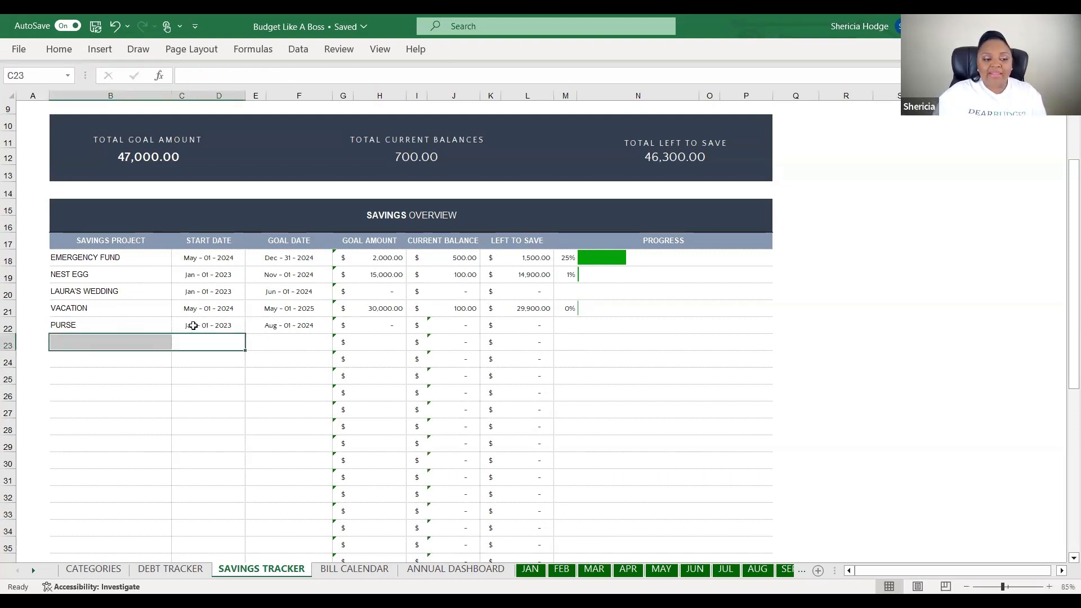
left_click(214, 324)
scroll(217, 324, "down", 7)
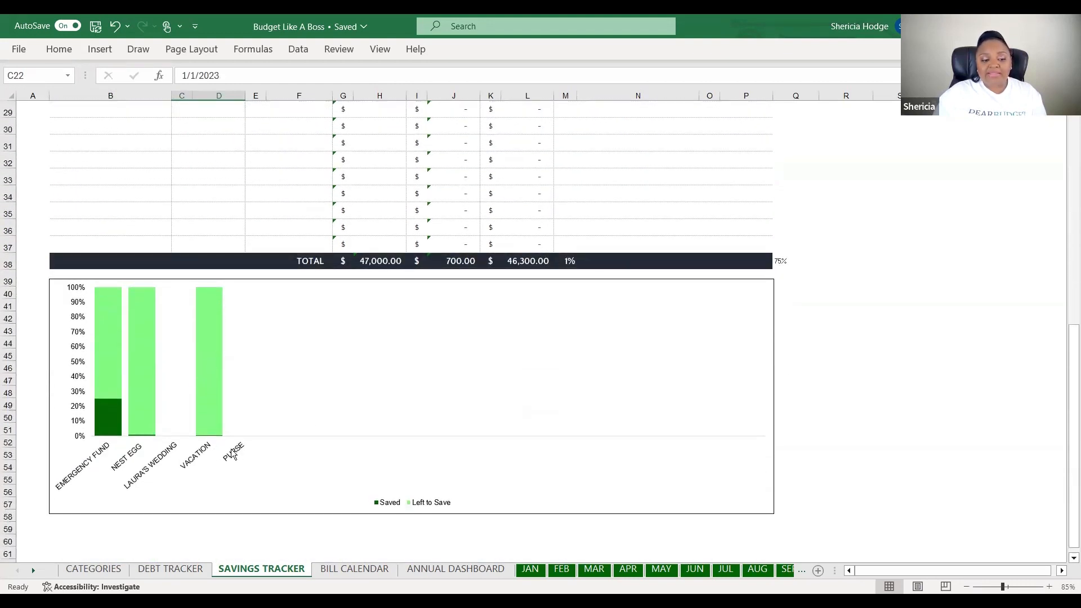
scroll(261, 400, "up", 7)
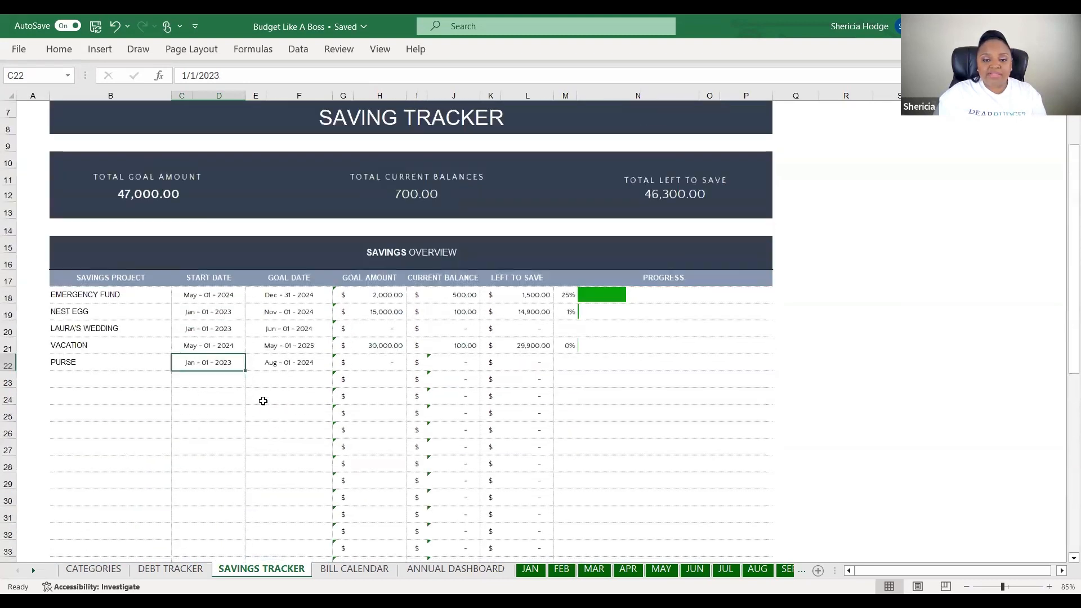